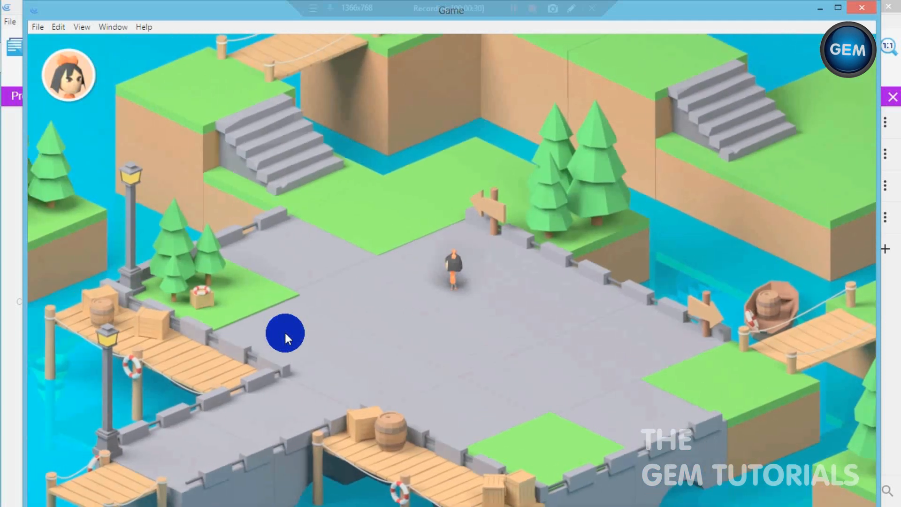
Walk the girl character around the stone plaza in all four directions to test her movement in the game preview
key("Up")
key("Right")
key("Down")
key("Left")
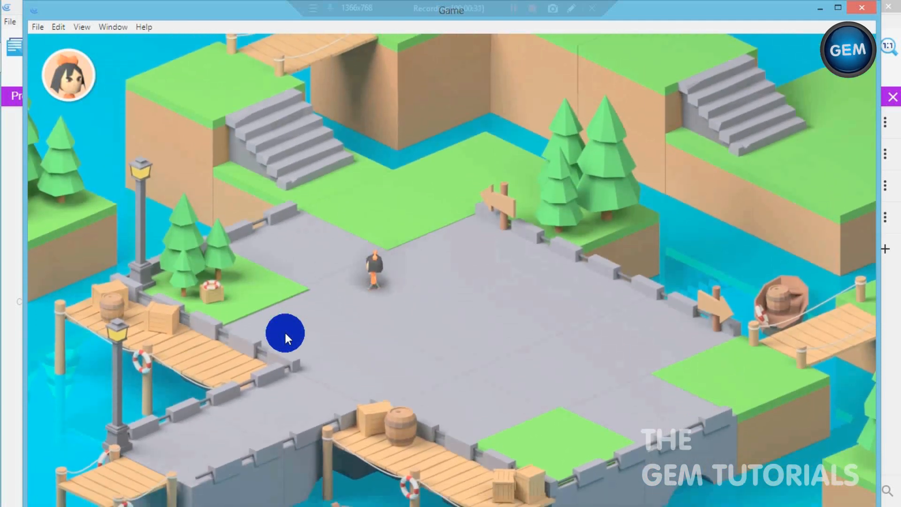
key("Up")
key("Right")
key("Down")
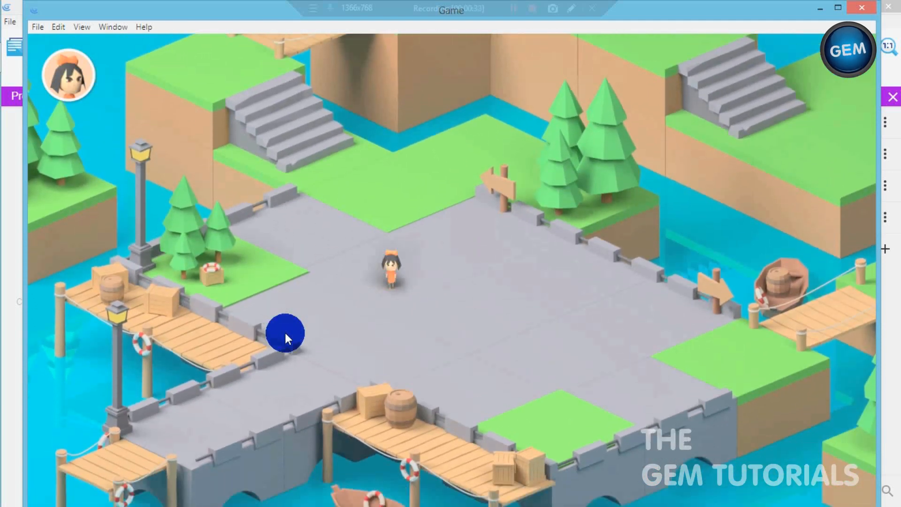
Switch control to the green mech and walk it around the plaza in all directions
key("space")
key("Right")
key("Up")
key("Left")
key("Down")
key("Right")
key("Down")
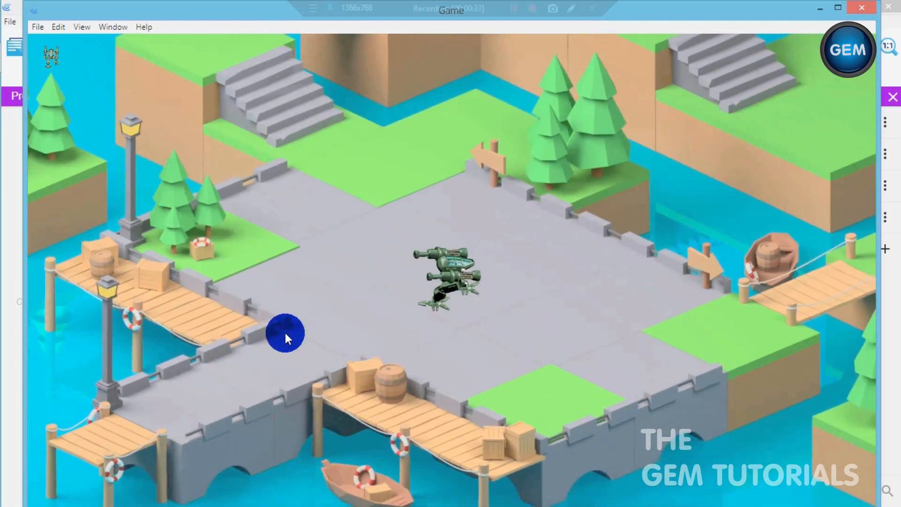
key("Up")
key("Left")
key("Down")
key("Right")
Swap the controlled character back and forth between the girl and the mech to test the character switching
key("space")
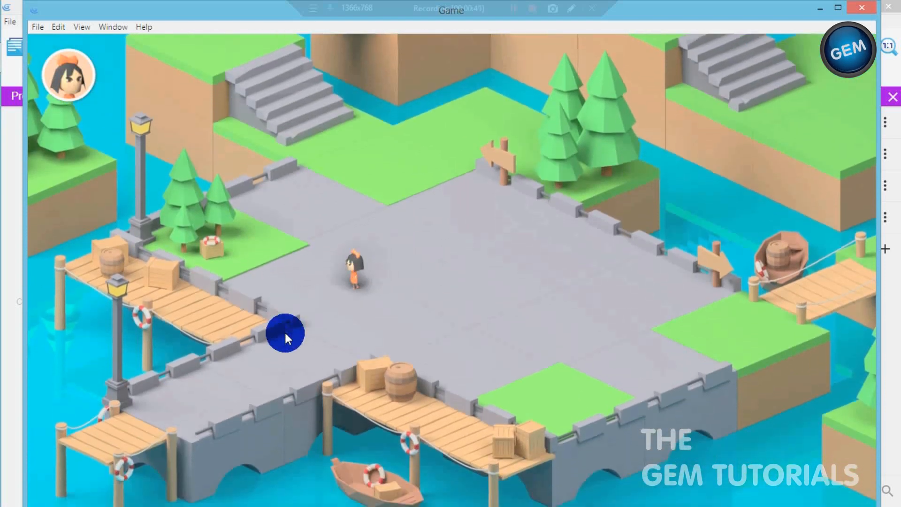
key("space")
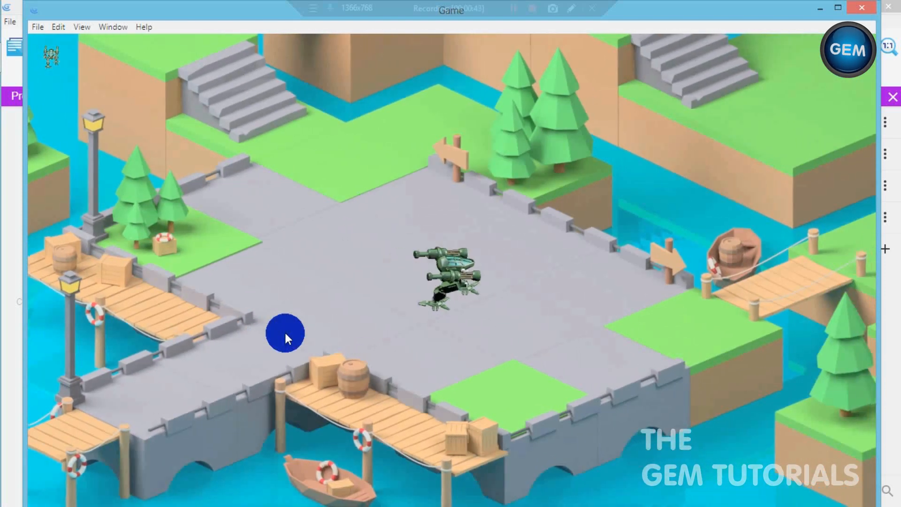
key("space")
key("space")
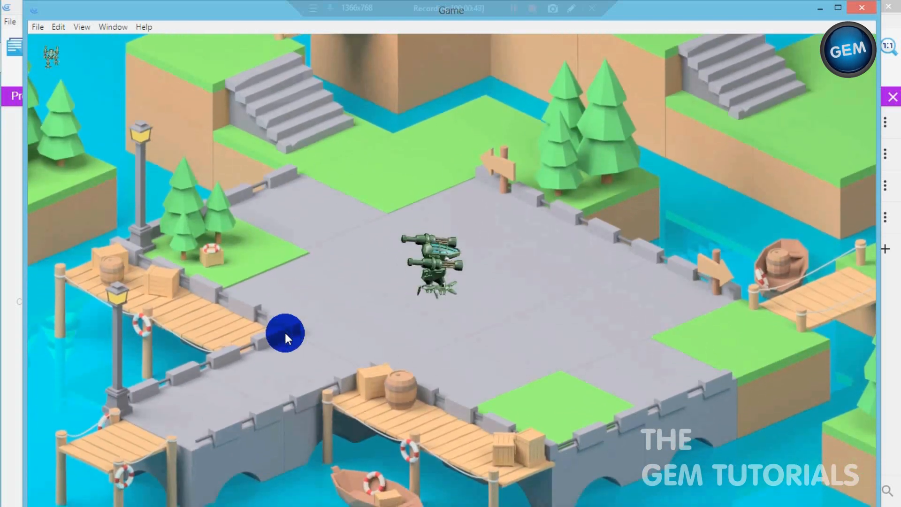
Close the game preview and bring up the GDevelop window with isometric-game.json from My project45 - Copy, maximized
left_click(874, 3)
left_click(840, 8)
left_click(37, 59)
left_click(138, 63)
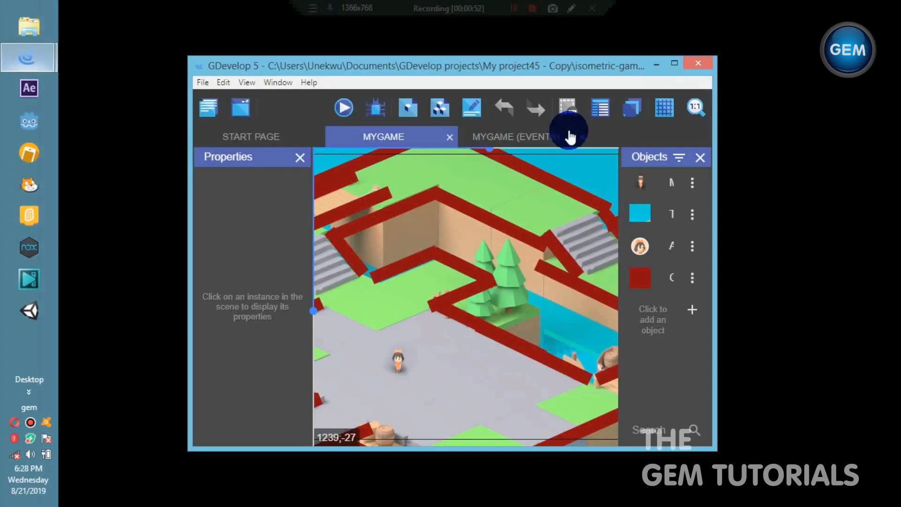
double_click(671, 58)
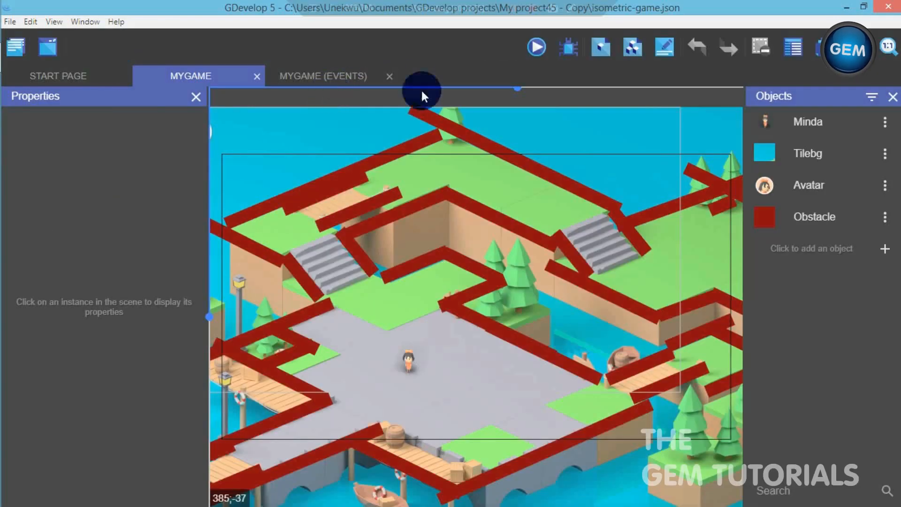
mouse_move(516, 88)
left_mouse_down()
mouse_move(463, 90)
mouse_move(518, 92)
left_mouse_up()
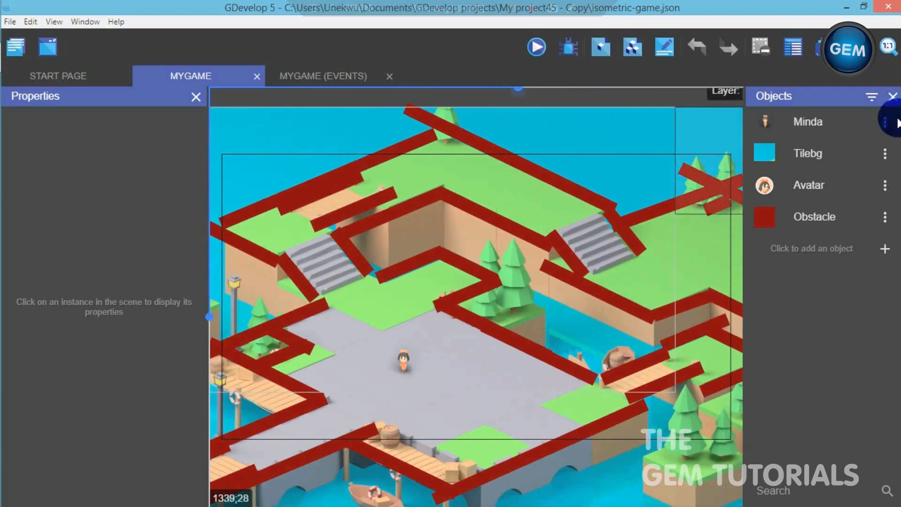
Examine the list of directional animations in the Minda object's properties
left_click(885, 123)
left_click(852, 149)
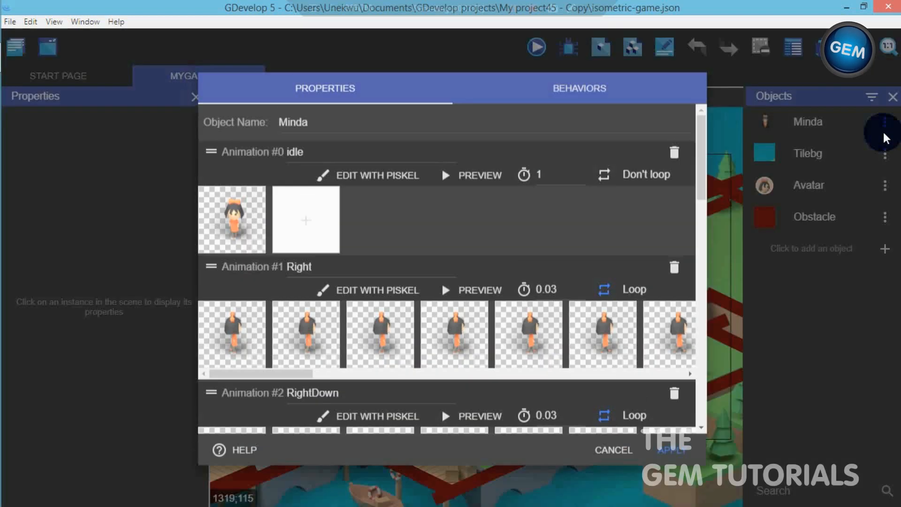
left_click_drag(692, 178, 695, 439)
left_click(681, 457)
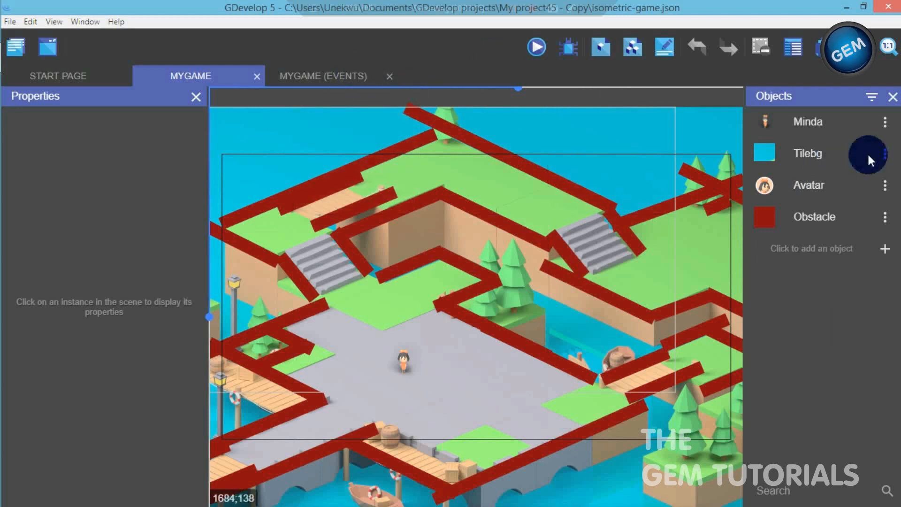
Add Animation #9 to the Minda object with the single mech frame down0033 from folder 4 of the isometric mech sprites
left_click(885, 125)
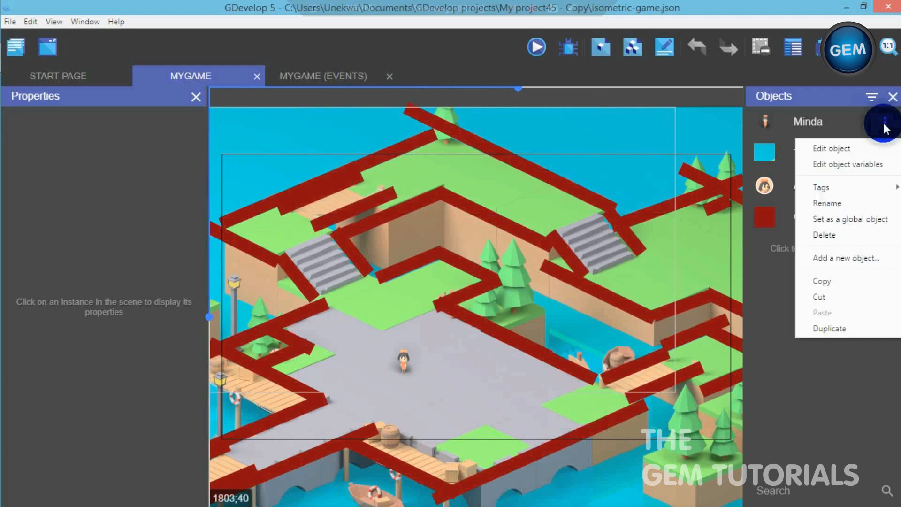
left_click(864, 147)
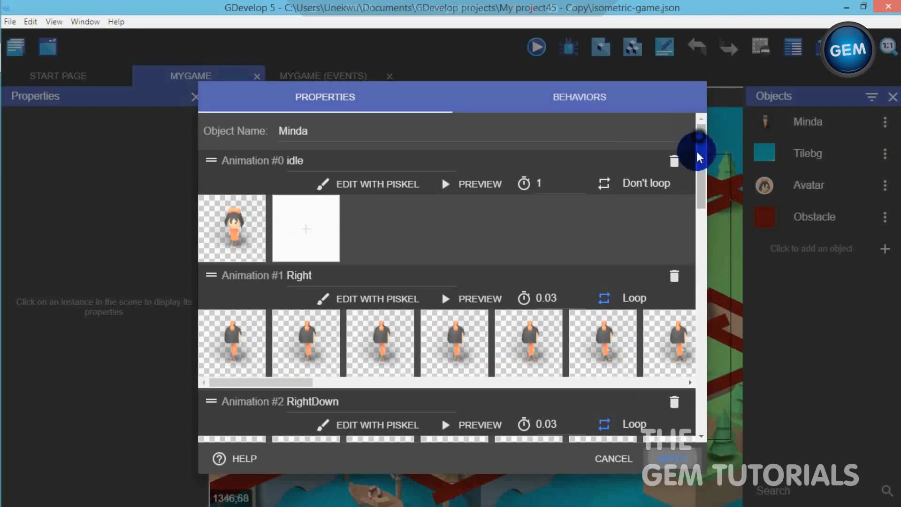
left_click_drag(697, 154, 700, 417)
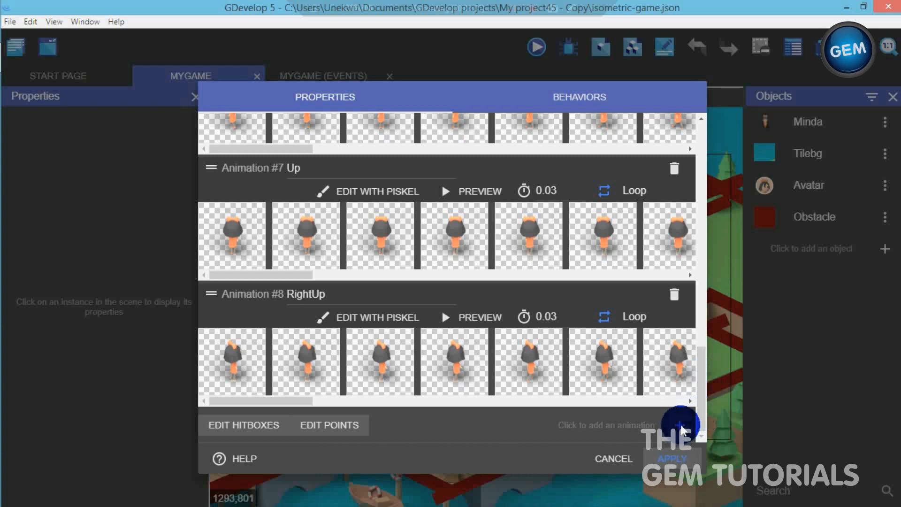
left_click(680, 425)
left_click_drag(700, 380, 700, 425)
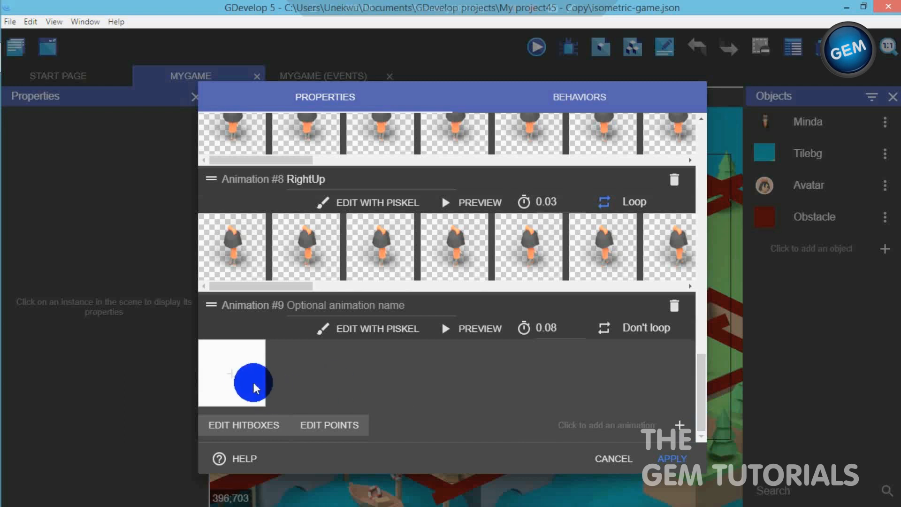
left_click(236, 381)
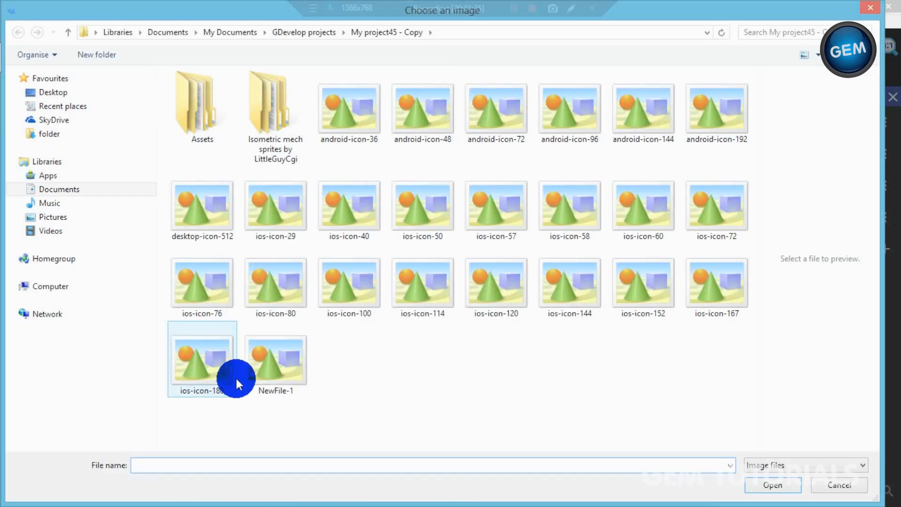
double_click(278, 112)
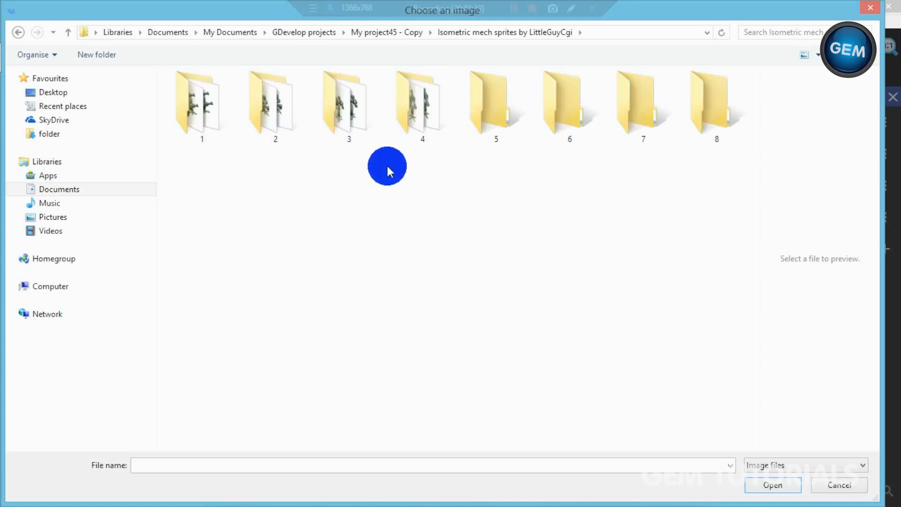
double_click(429, 109)
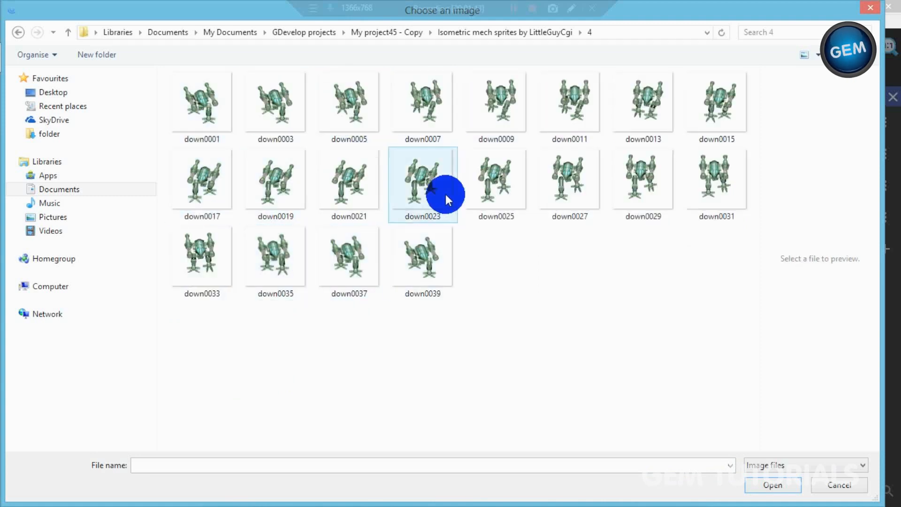
double_click(221, 268)
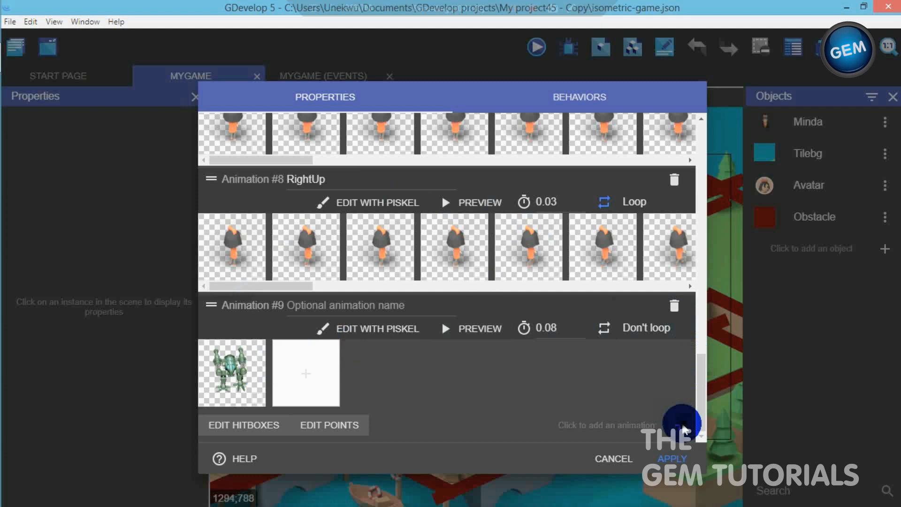
Add Animation #10 with all frames from right0001 to right0039 in folder 2 of the isometric mech sprites
left_click_drag(703, 389, 699, 419)
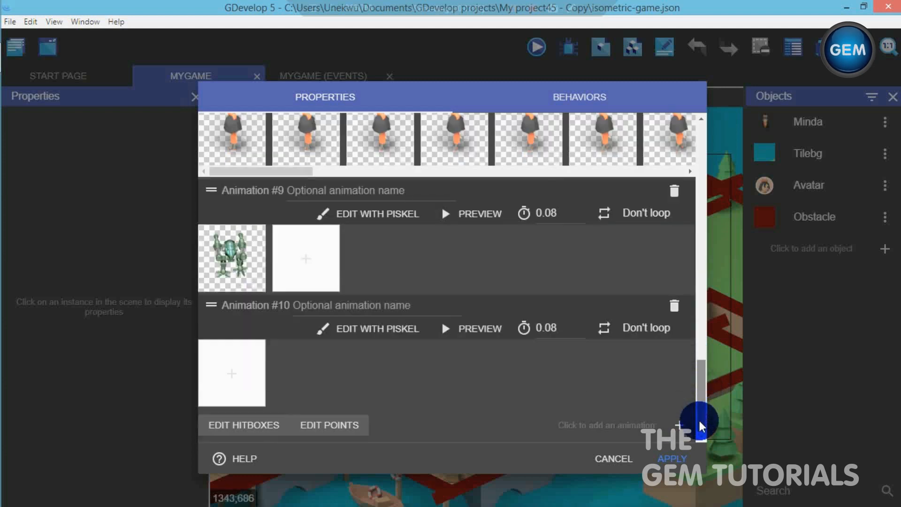
left_click_drag(690, 296, 695, 162)
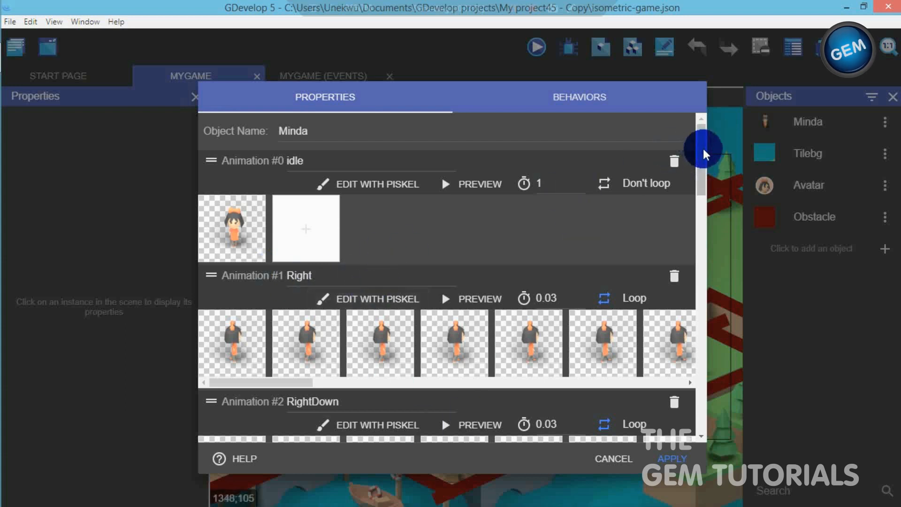
scroll(701, 165, "down", 1)
left_click_drag(699, 168, 703, 396)
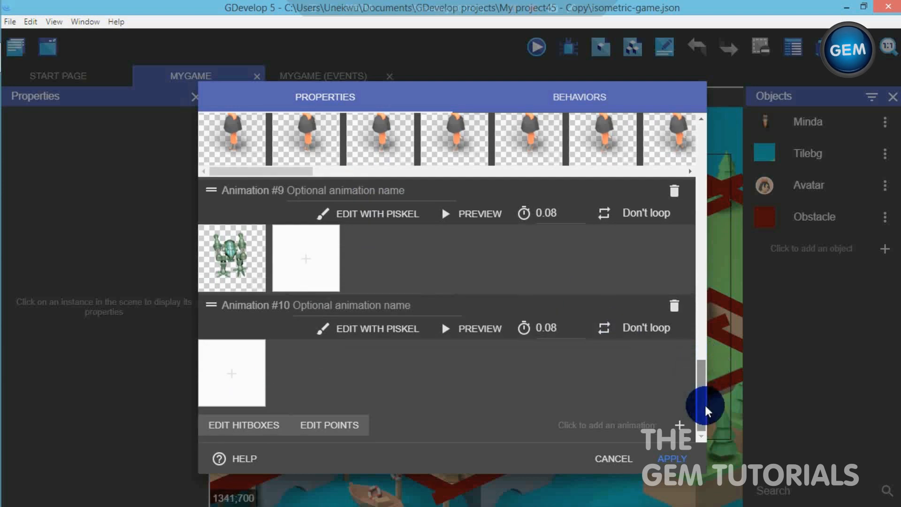
left_click(240, 375)
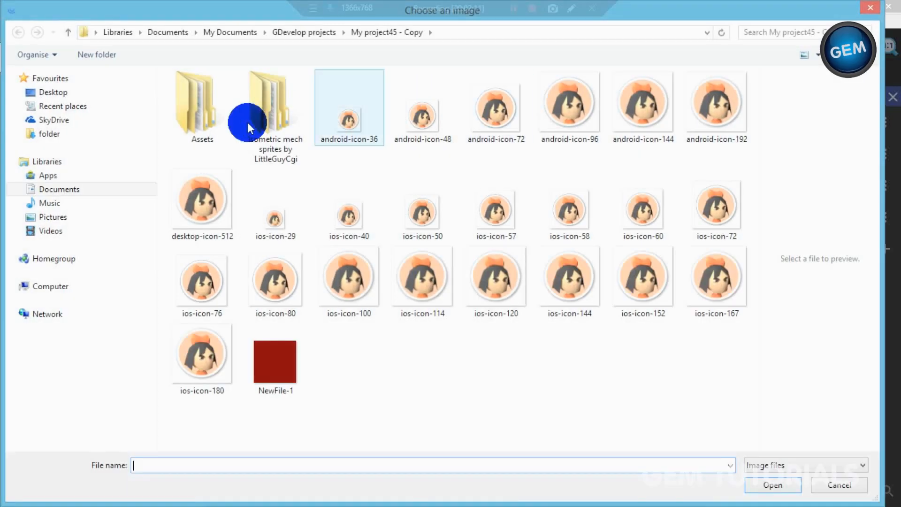
double_click(251, 120)
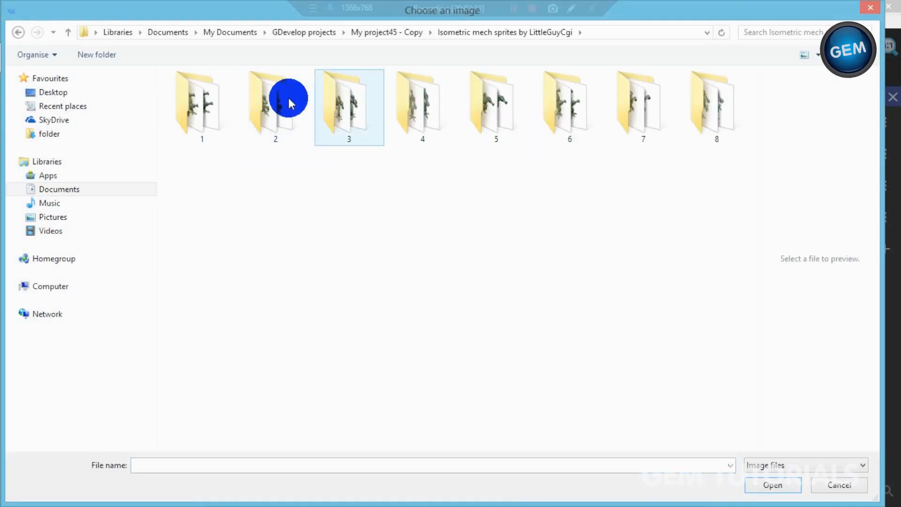
left_click(277, 107)
double_click(276, 107)
left_click(217, 104)
left_click(446, 240, "shift")
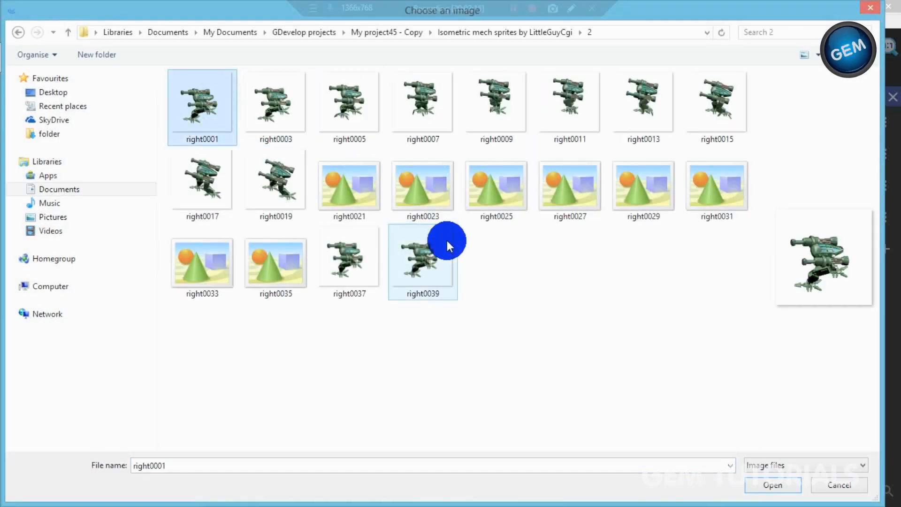
left_click(776, 484)
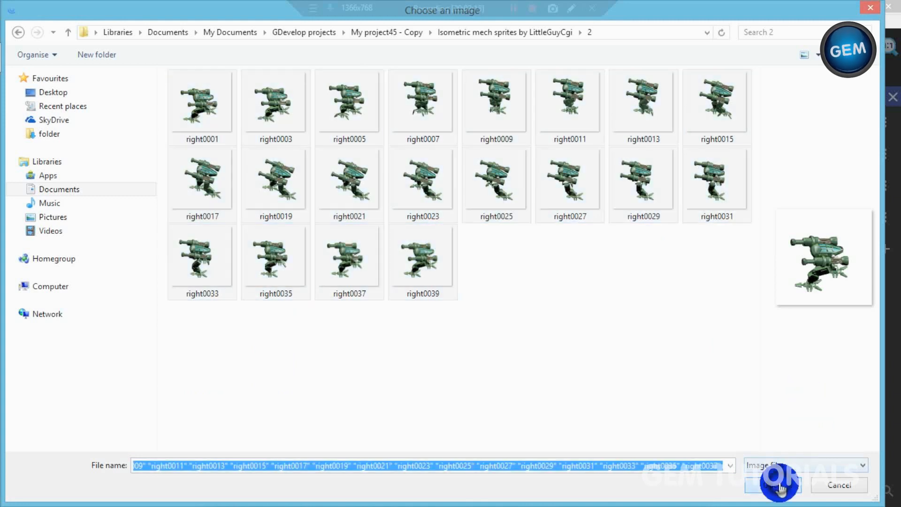
Make Animation #10 loop with 0.03 between frames, and set the frame time of Animation #9 to 1
left_click(629, 329)
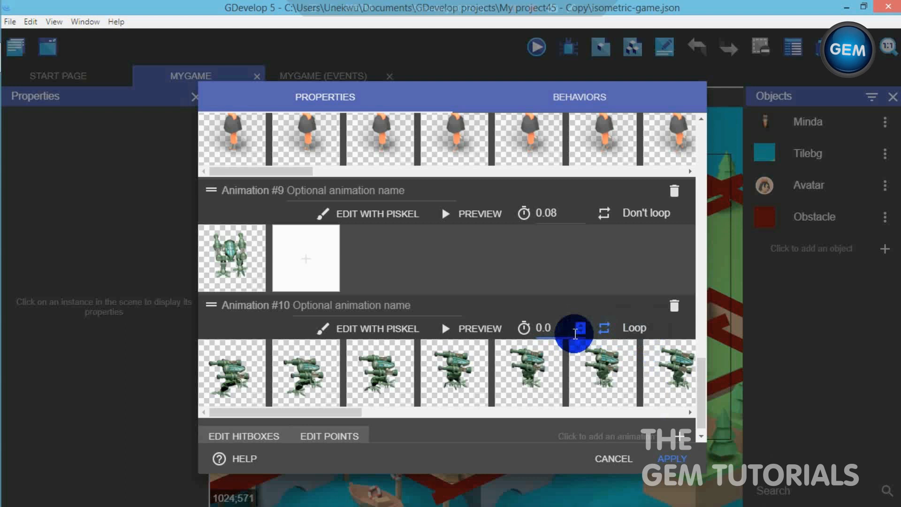
type("3")
left_click_drag(577, 211, 540, 214)
key("BackSpace")
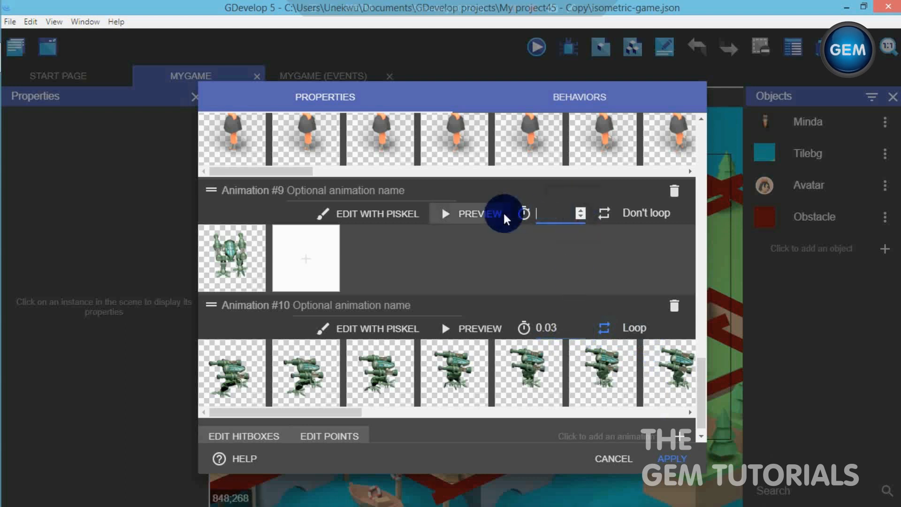
type("1")
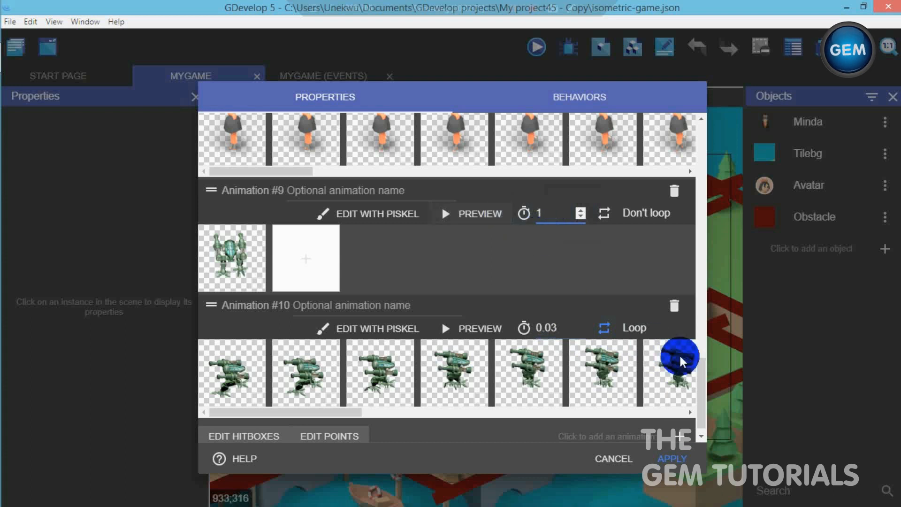
Add Animation #11 with all frames from rightdown0001 to rightdown0039 in folder 8 of the isometric mech sprites
scroll(700, 385, "down", 1)
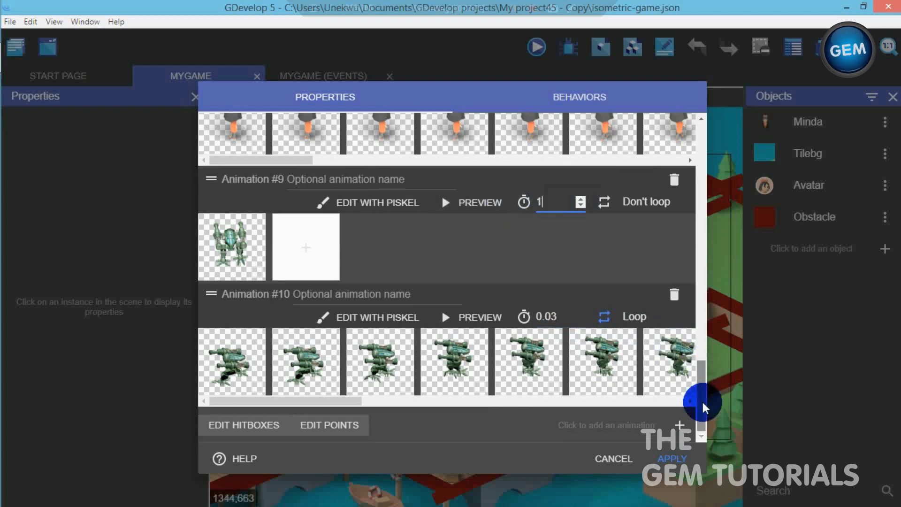
double_click(681, 430)
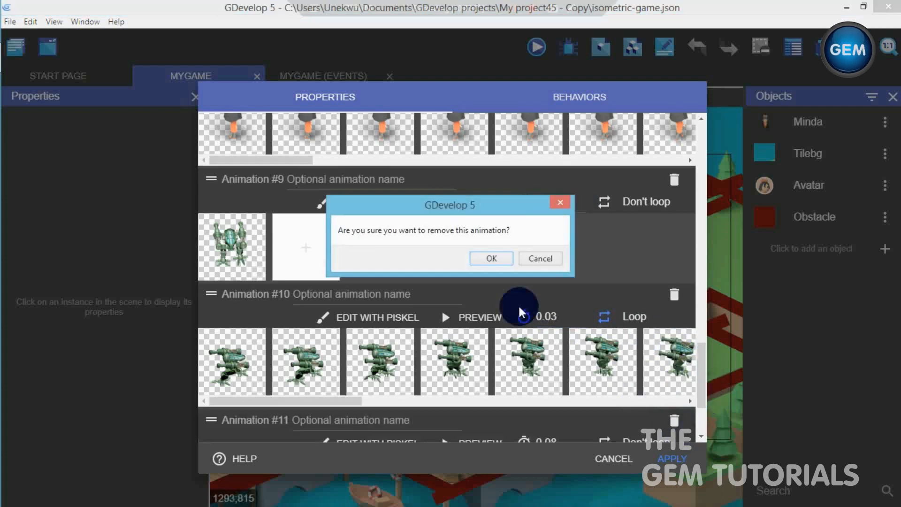
left_click(540, 258)
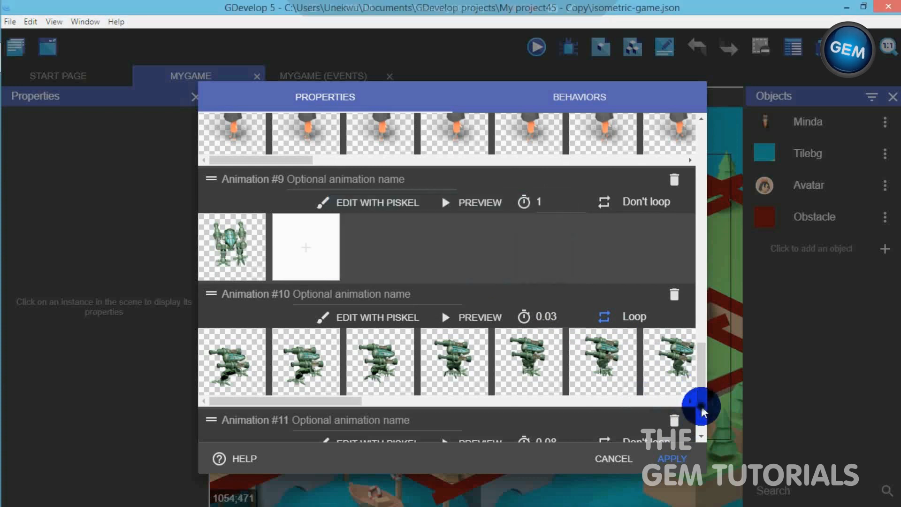
scroll(694, 408, "down", 1)
scroll(347, 424, "down", 2)
left_click(236, 372)
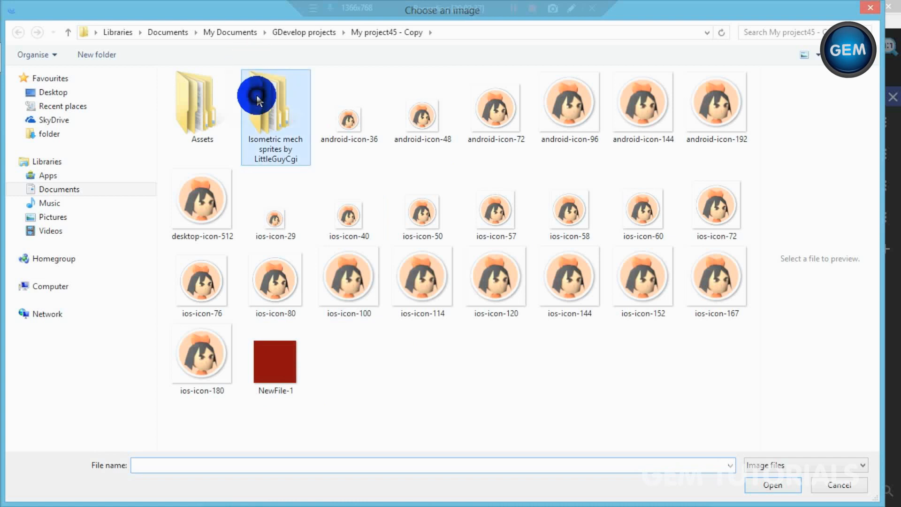
double_click(257, 99)
double_click(709, 106)
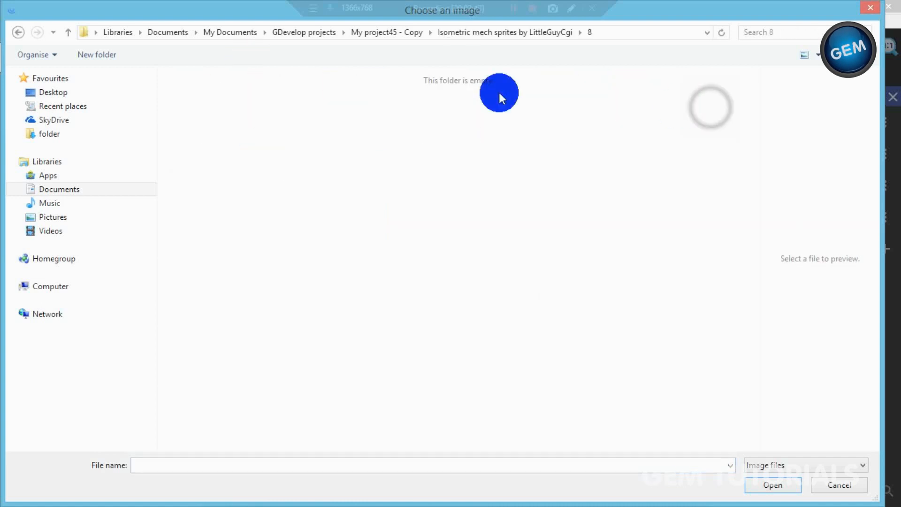
left_click(193, 117)
left_click(427, 247, "shift")
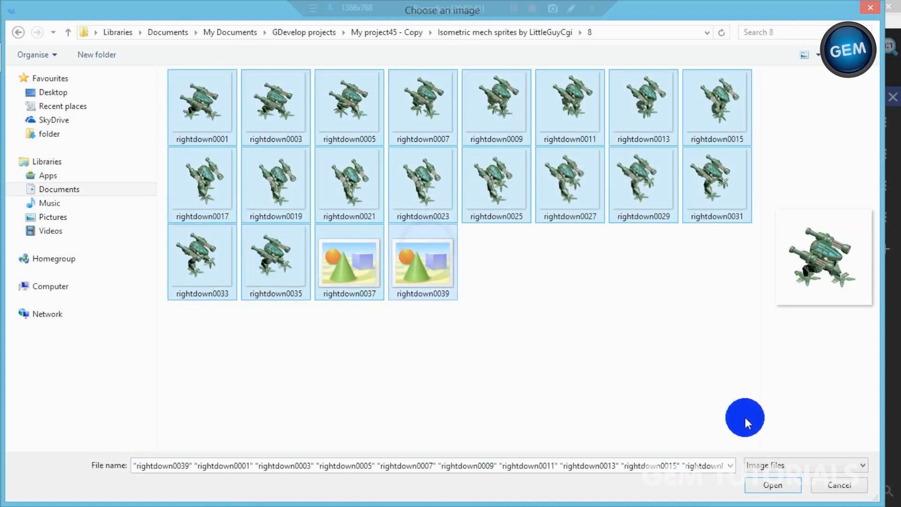
left_click(772, 481)
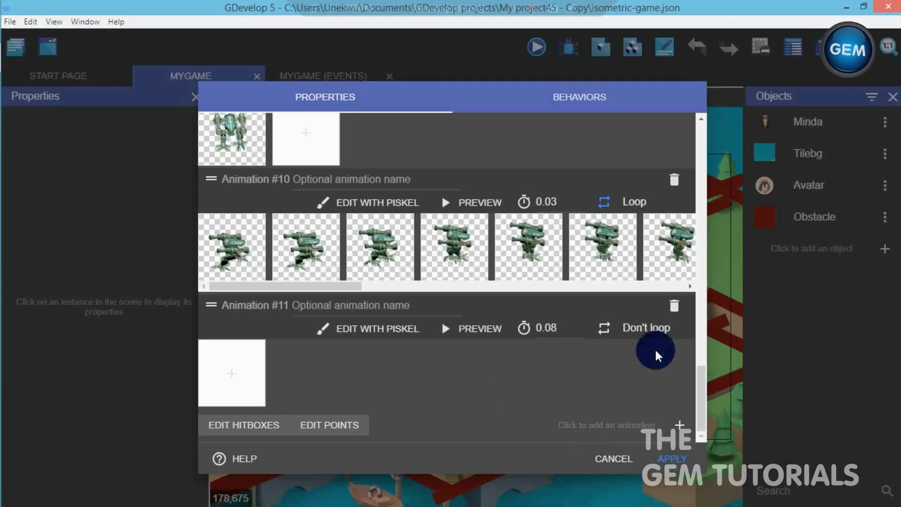
Make Animation #11 loop with 0.03 between frames
left_click(656, 334)
left_click(573, 329)
key("BackSpace")
type("75")
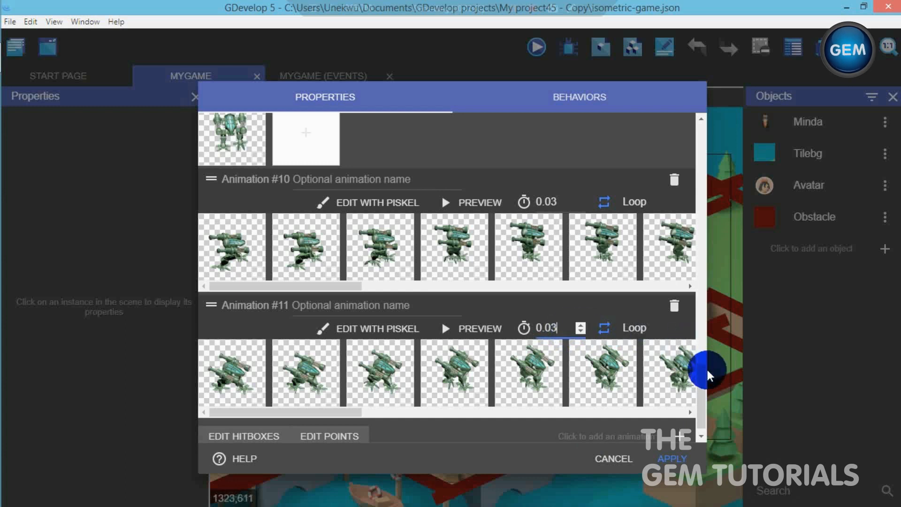
Add Animation #12 with all frames from down0001 to down0039 in folder 4 of the mech sprites, looping with 0.03 between frames
scroll(697, 404, "down", 1)
left_click(679, 424)
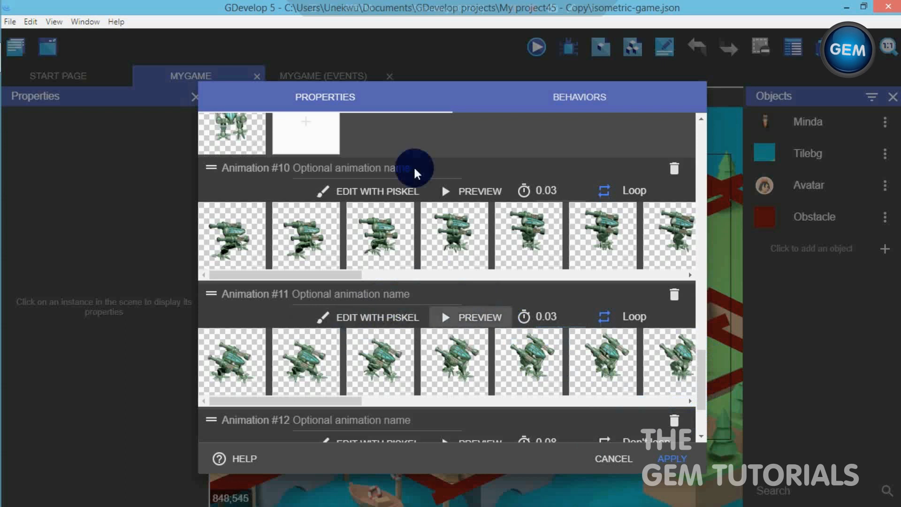
scroll(702, 419, "down", 1)
left_click(702, 419)
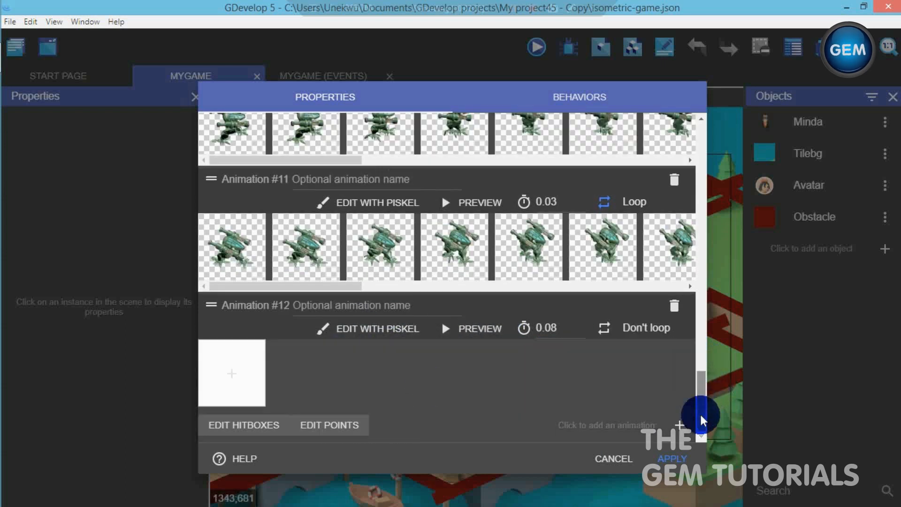
left_click(239, 385)
double_click(282, 117)
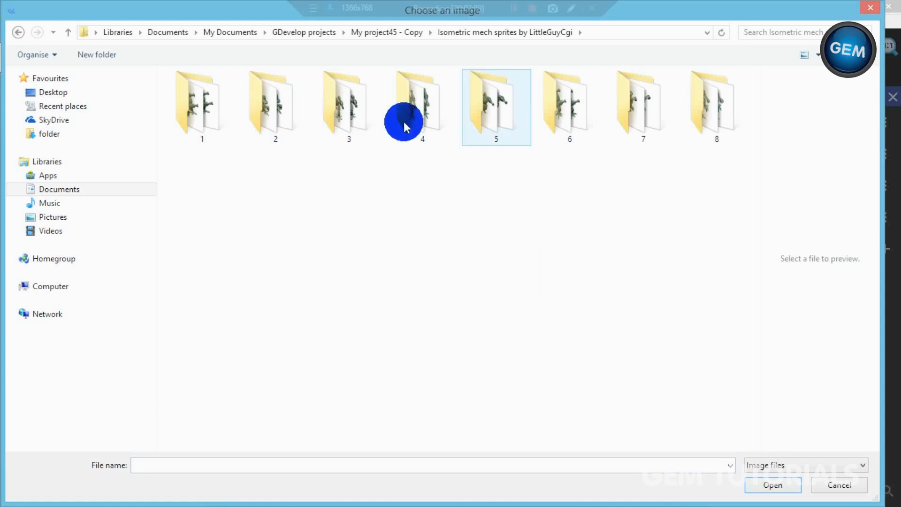
double_click(401, 118)
left_click(197, 103)
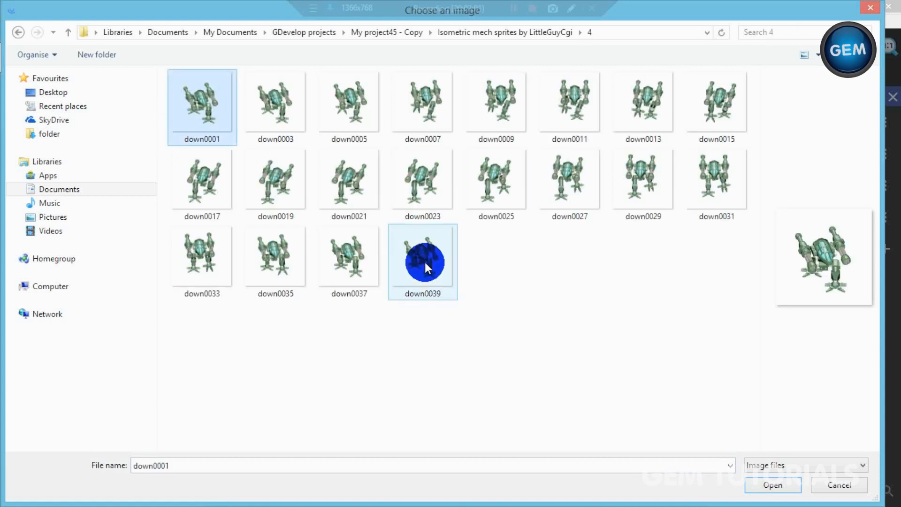
left_click(424, 262, "shift")
left_click(779, 483)
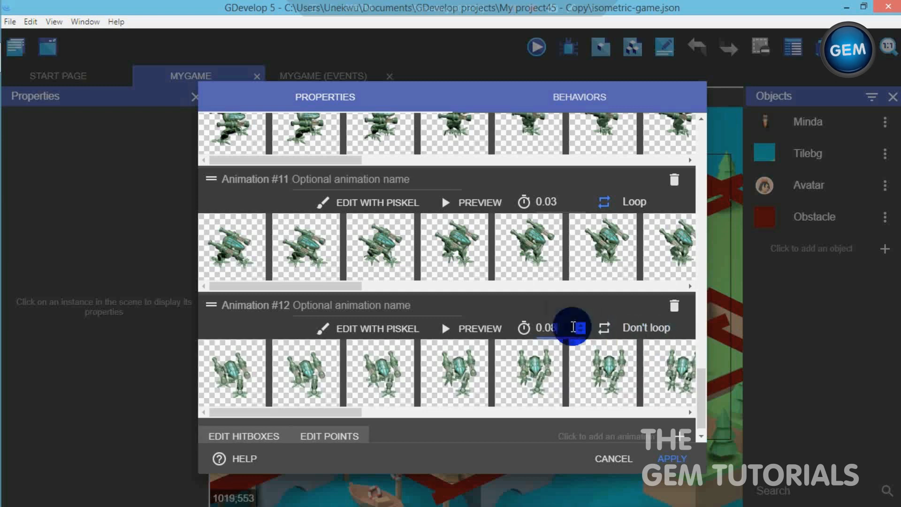
left_click(619, 332)
Add Animation #13 with all frames from leftdown0001 to leftdown0039 in folder 6 of the mech sprites, looping with 0.03 between frames
scroll(694, 409, "down", 1)
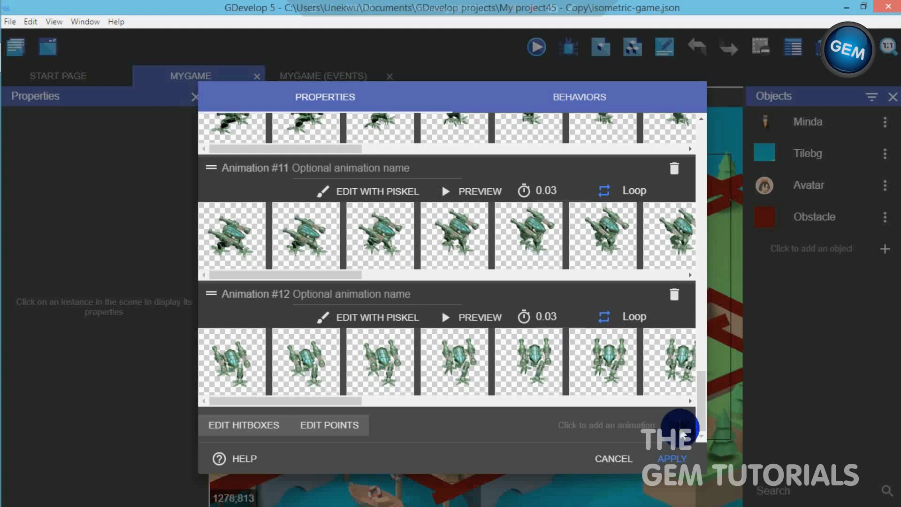
left_click(685, 420)
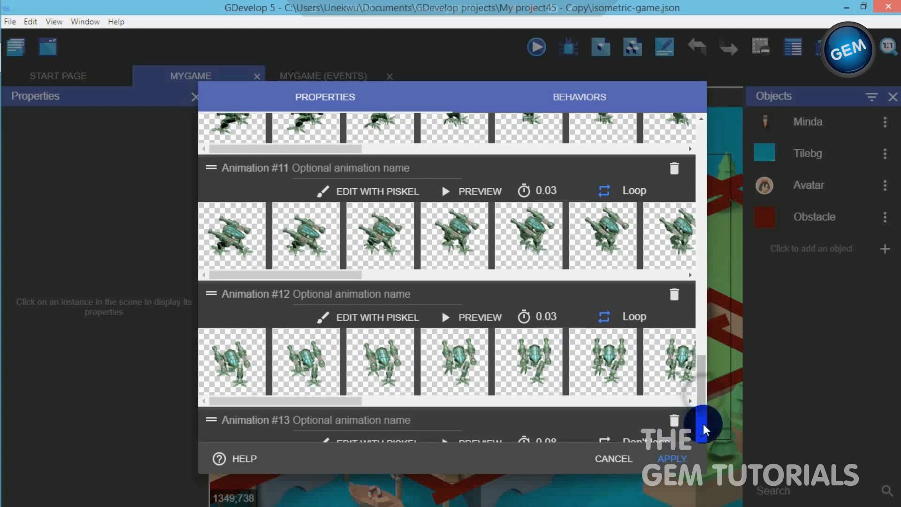
scroll(704, 385, "down", 3)
left_click(242, 380)
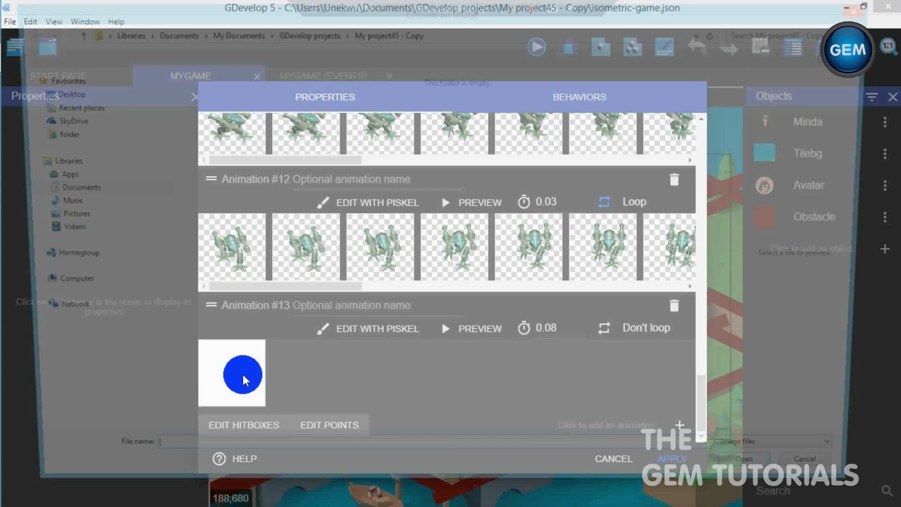
left_click(288, 125)
double_click(288, 126)
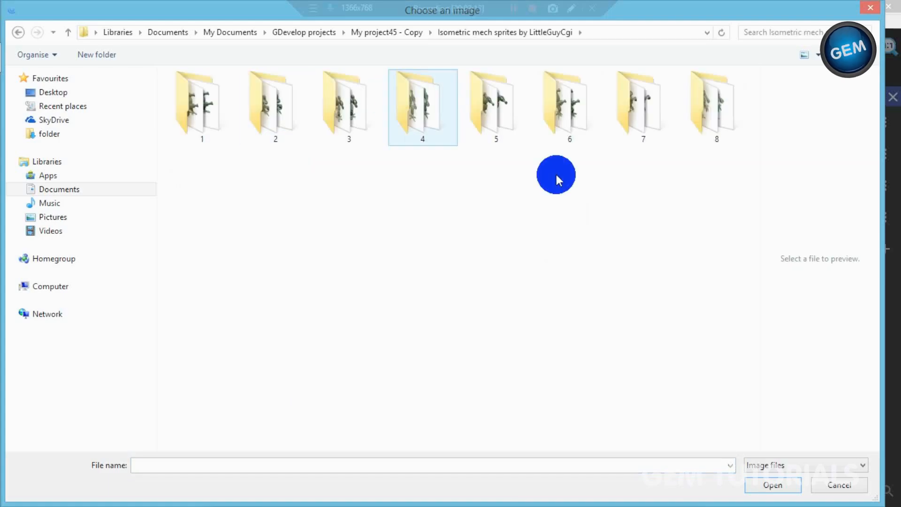
left_click(575, 110)
double_click(575, 110)
left_click(170, 125)
left_click(417, 249, "shift")
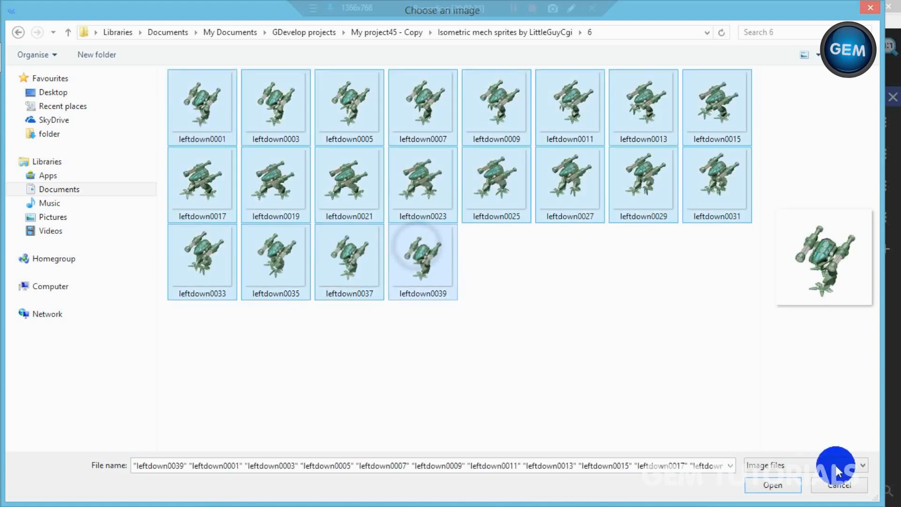
left_click(773, 485)
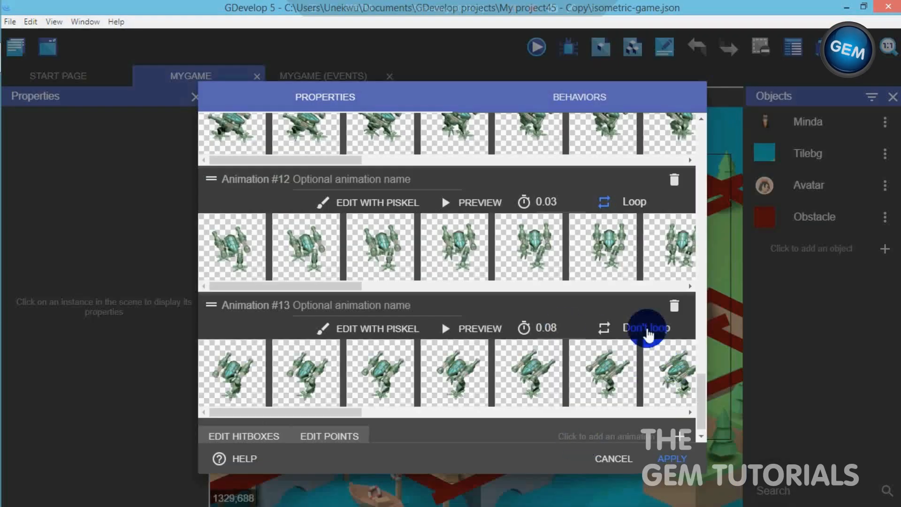
left_click(604, 327)
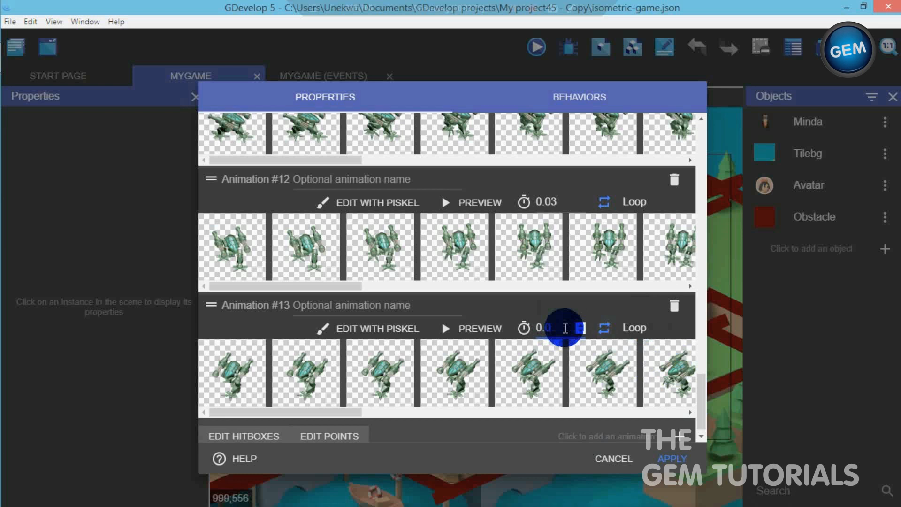
Add Animation #14 with all frames from left0001 to left0039 in folder 1 of the isometric mech sprites
scroll(704, 407, "down", 1)
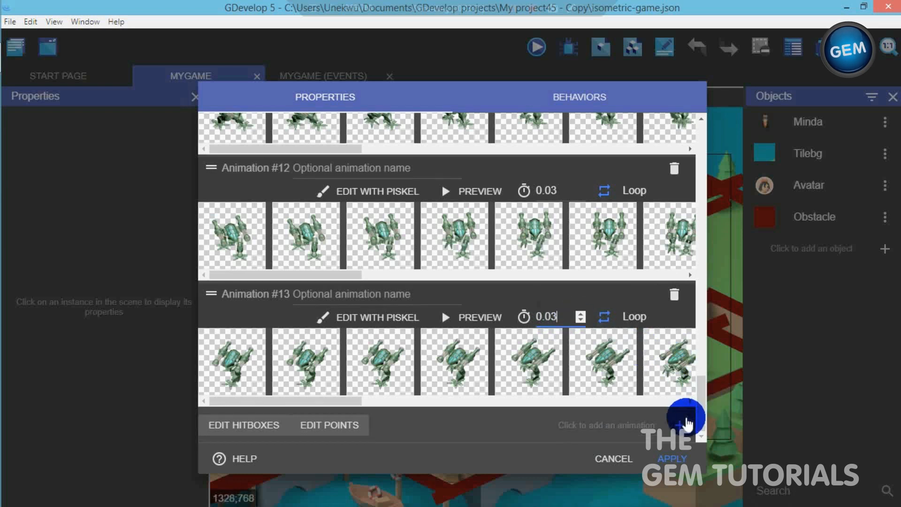
left_click(686, 424)
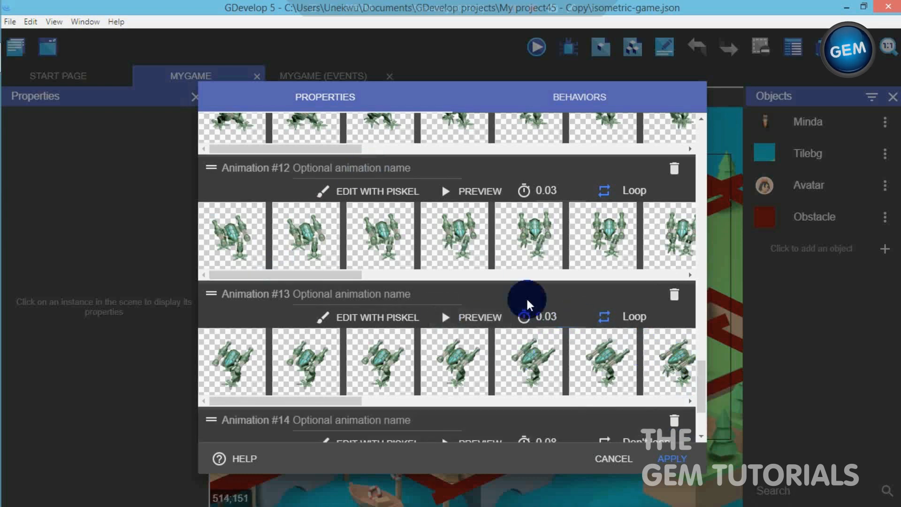
left_click_drag(700, 384, 701, 409)
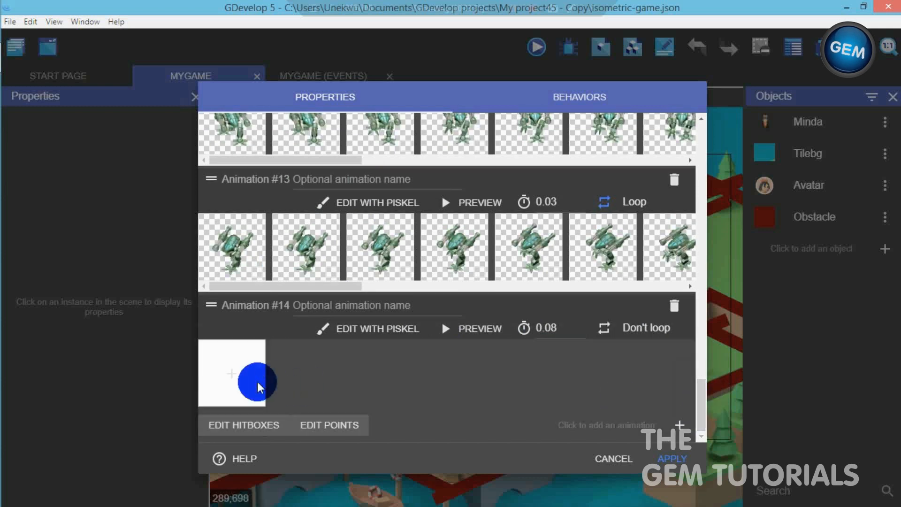
left_click(233, 376)
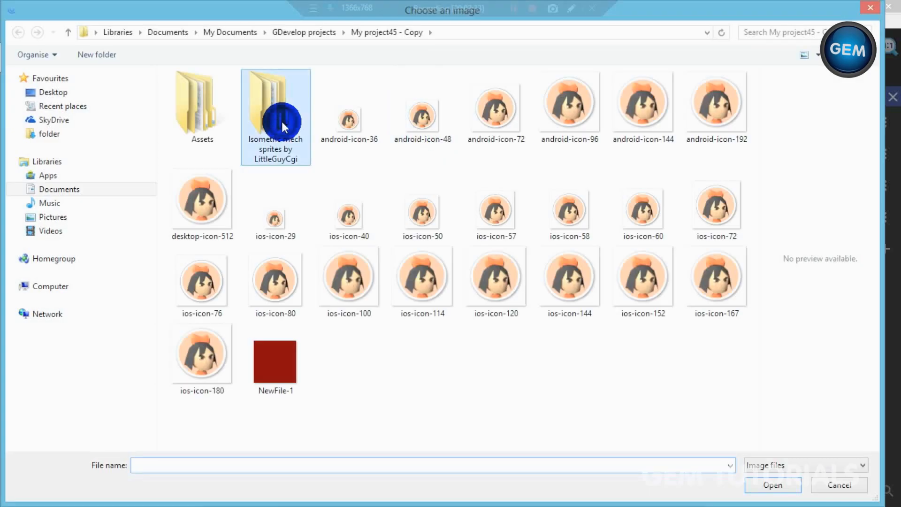
double_click(282, 115)
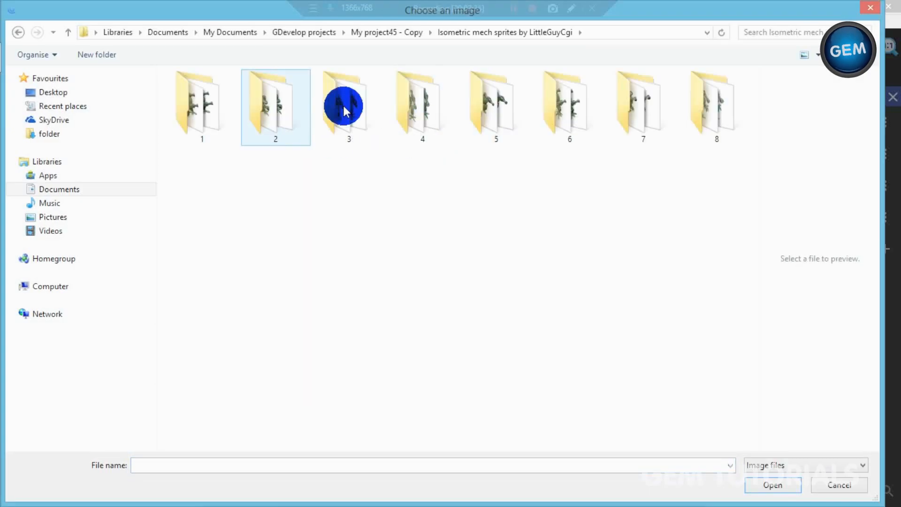
left_click(204, 118)
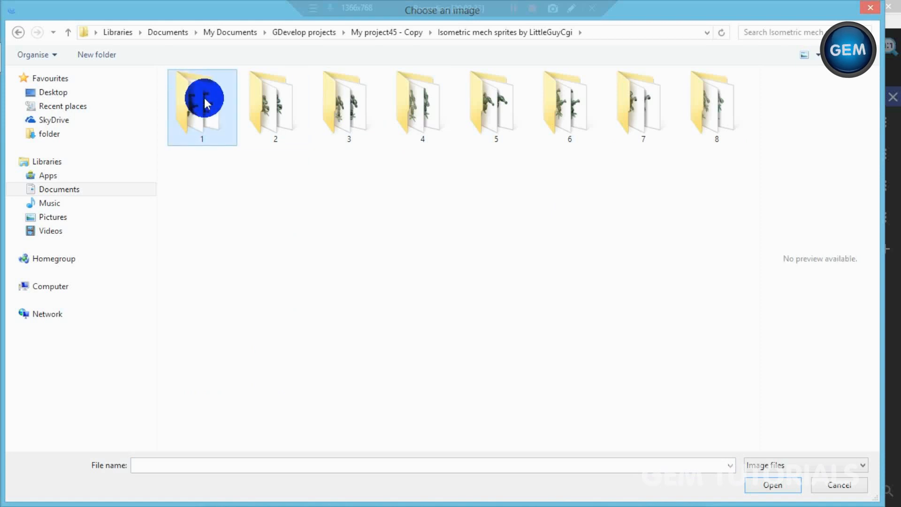
double_click(200, 98)
left_click(197, 100)
left_click(412, 266, "shift")
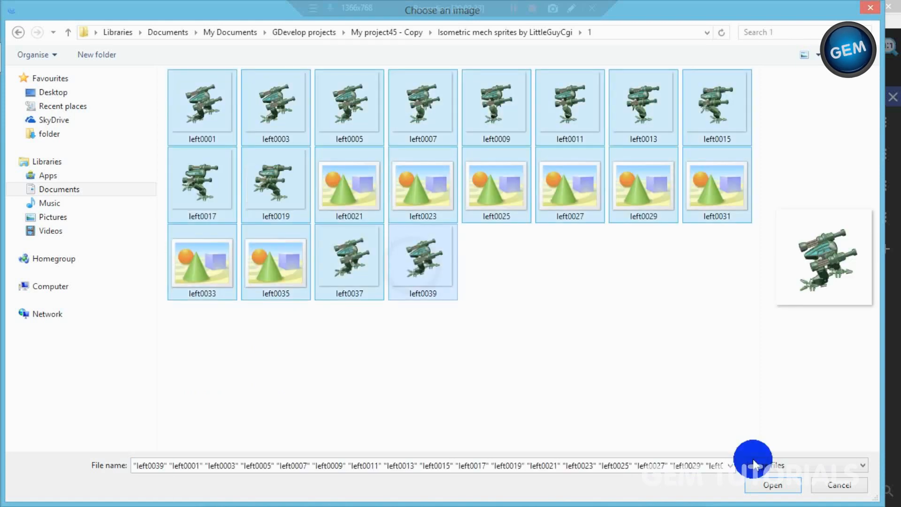
left_click(773, 484)
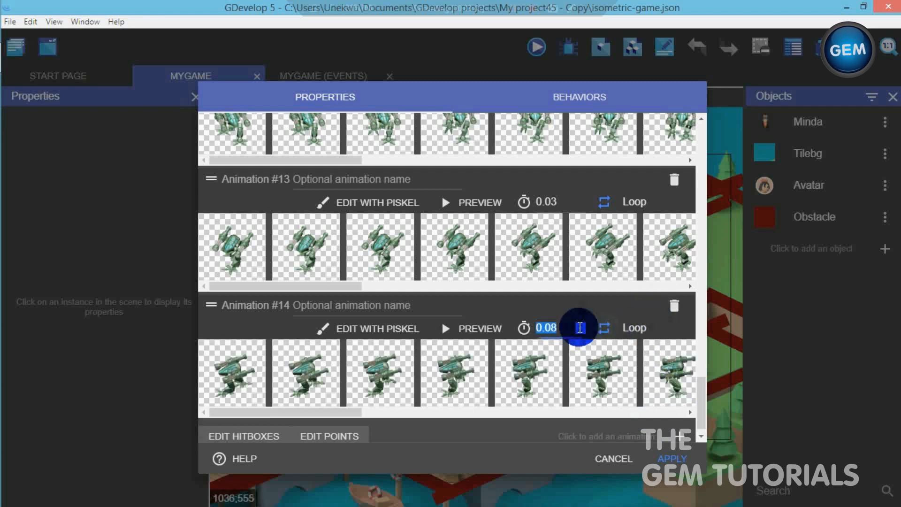
Make Animation #14 loop with 0.03 between frames
type("3")
key("BackSpace")
type("0.03")
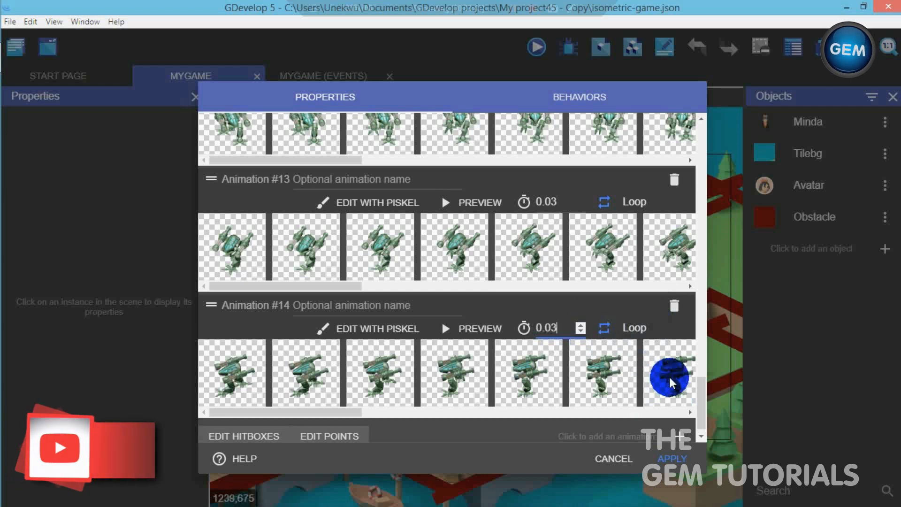
Add Animation #15 with all frames from leftup0001 to leftup0039 in folder 5 of the mech sprites, looping with 0.03 between frames
left_click_drag(700, 407, 700, 420)
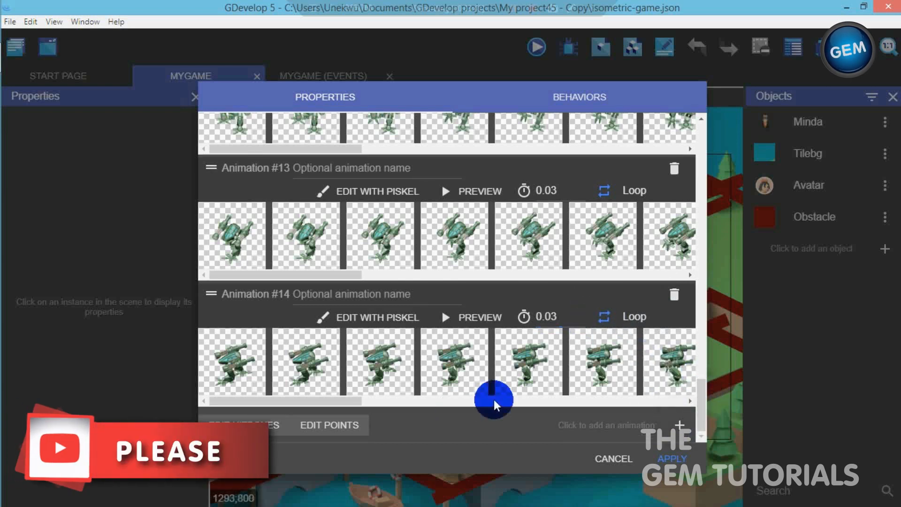
left_click(683, 412)
scroll(703, 408, "down", 3)
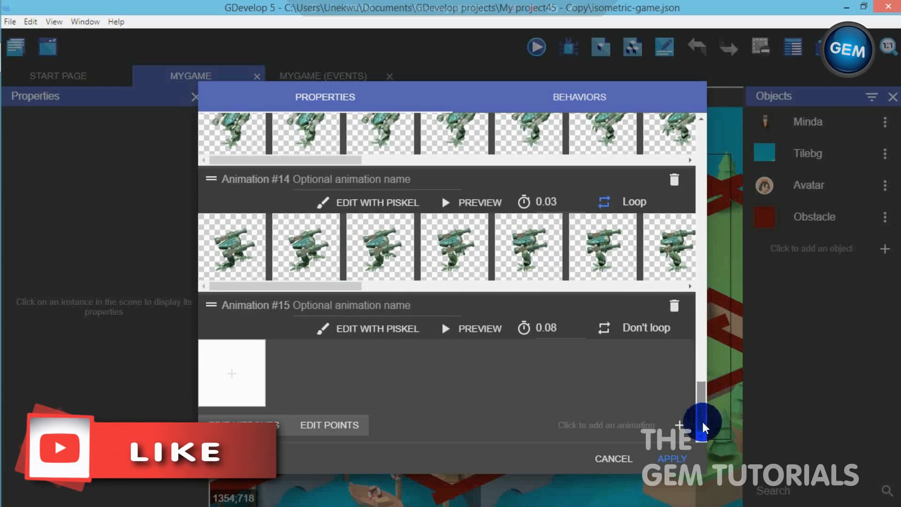
left_click(228, 370)
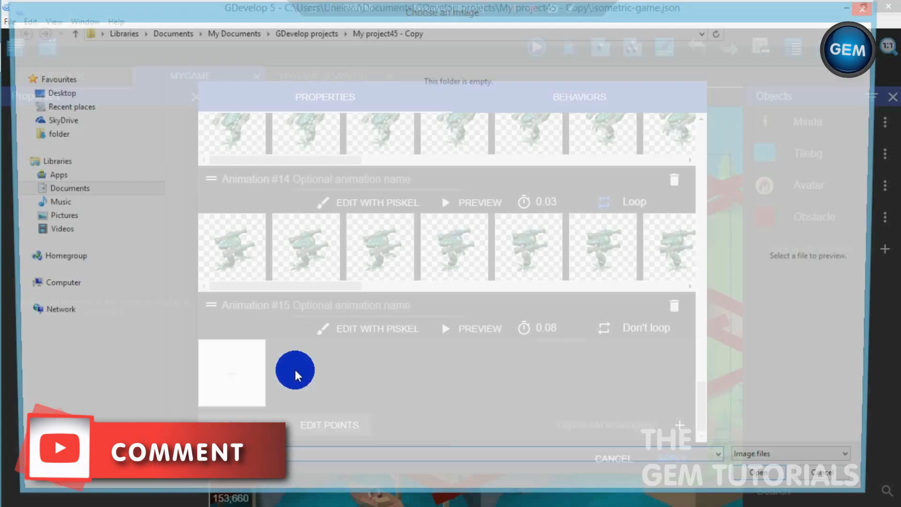
left_click(251, 135)
double_click(252, 135)
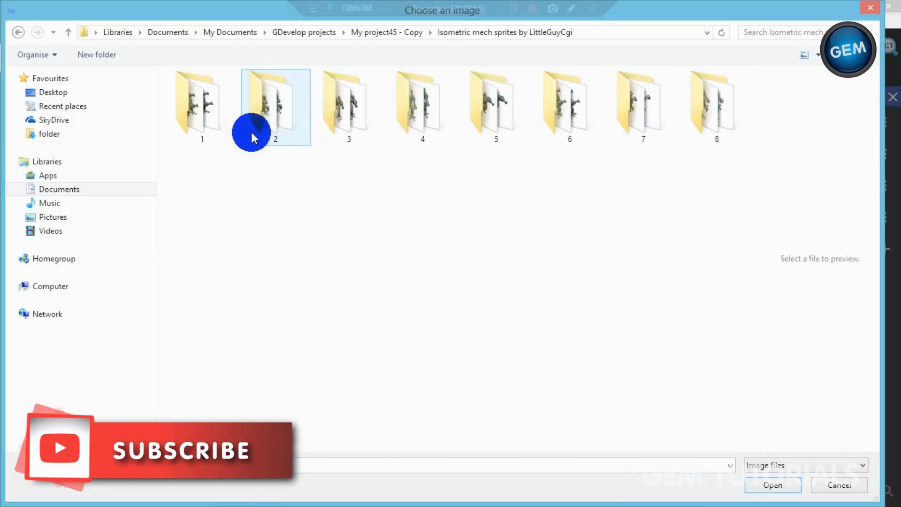
double_click(497, 113)
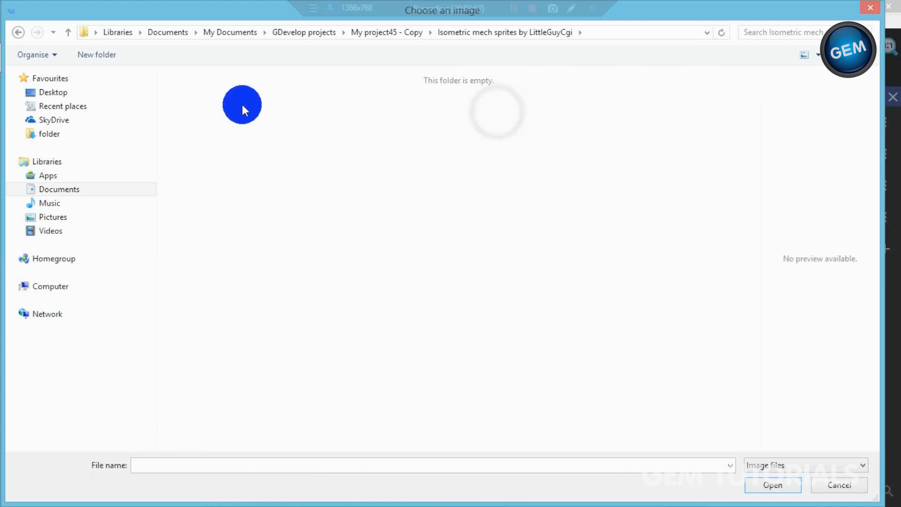
left_click(196, 103)
left_click(420, 266, "shift")
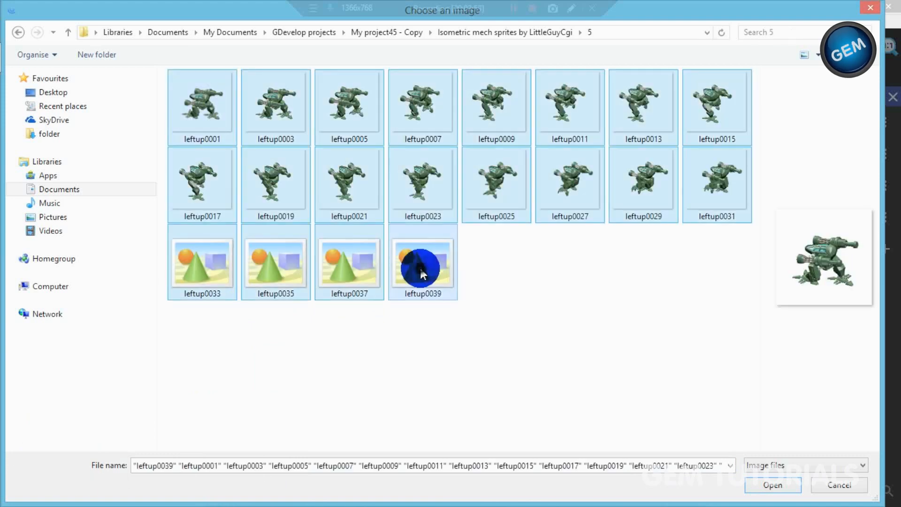
left_click(764, 481)
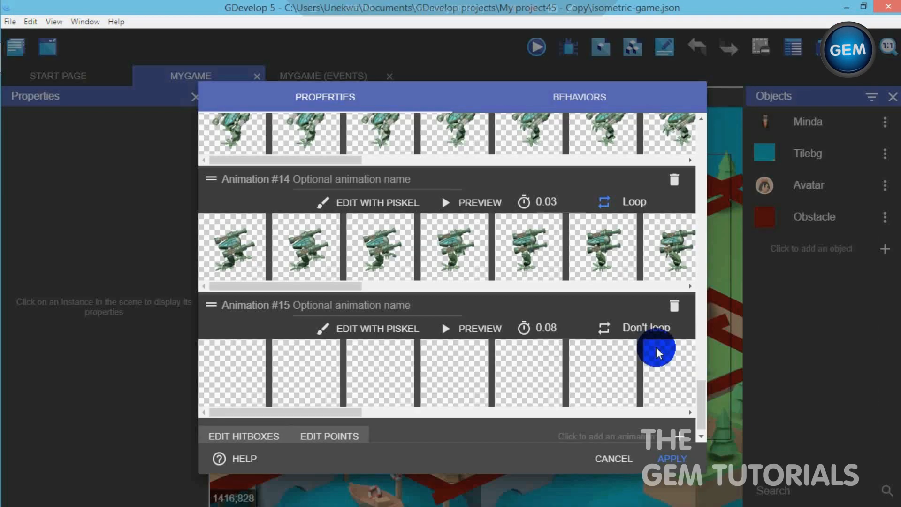
left_click(570, 323)
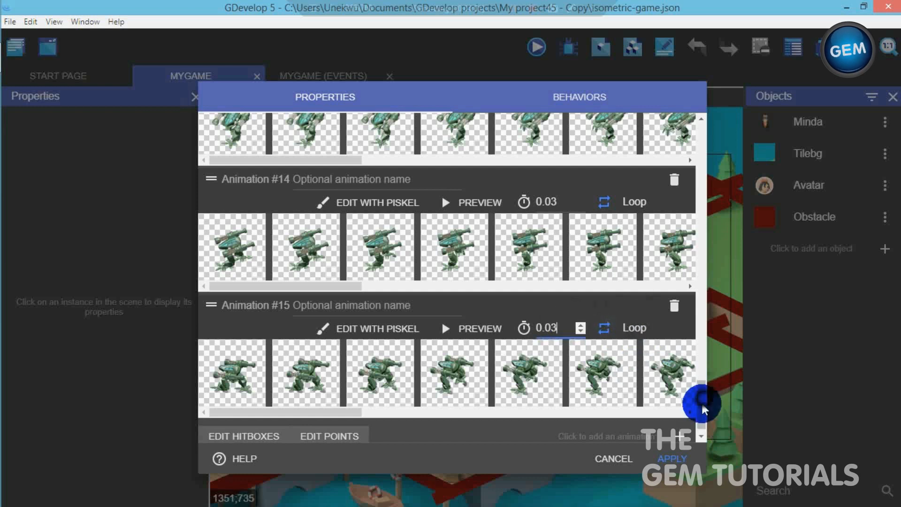
Add Animation #16 with all frames from up0001 to up0039 in folder 3 of the mech sprites, looping with 0.03 between frames
scroll(702, 398, "down", 1)
left_click(678, 426)
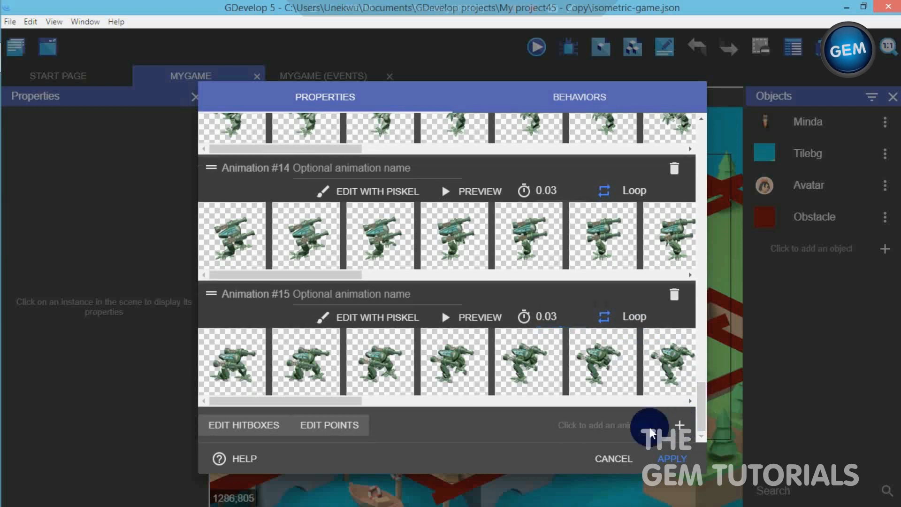
left_click_drag(703, 387, 706, 416)
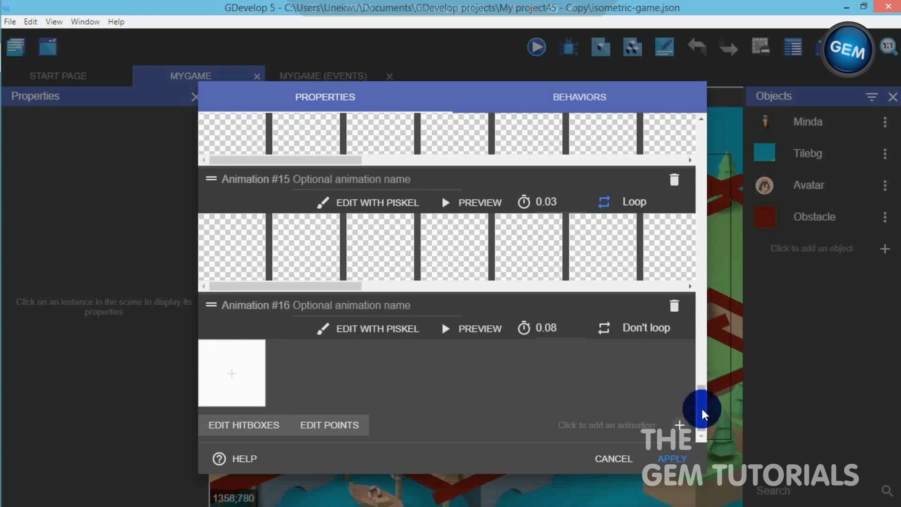
left_click(230, 373)
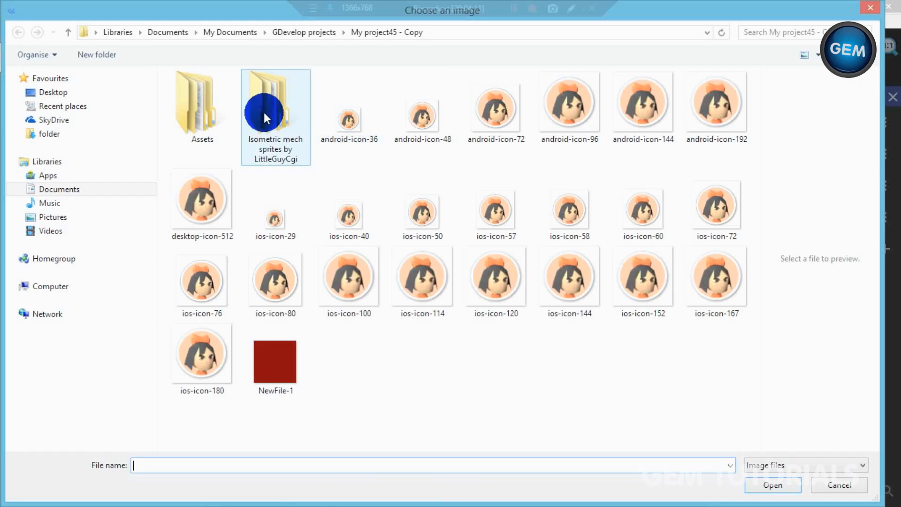
double_click(263, 111)
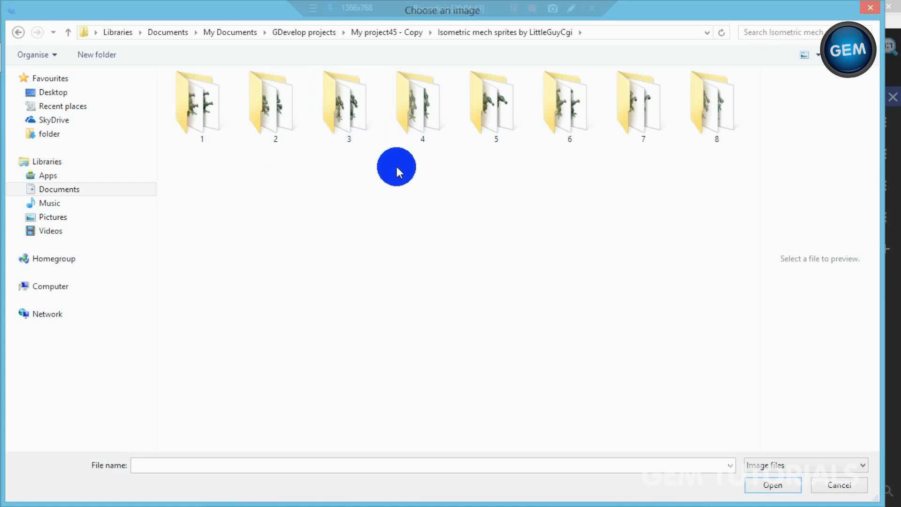
double_click(328, 121)
left_click(204, 99)
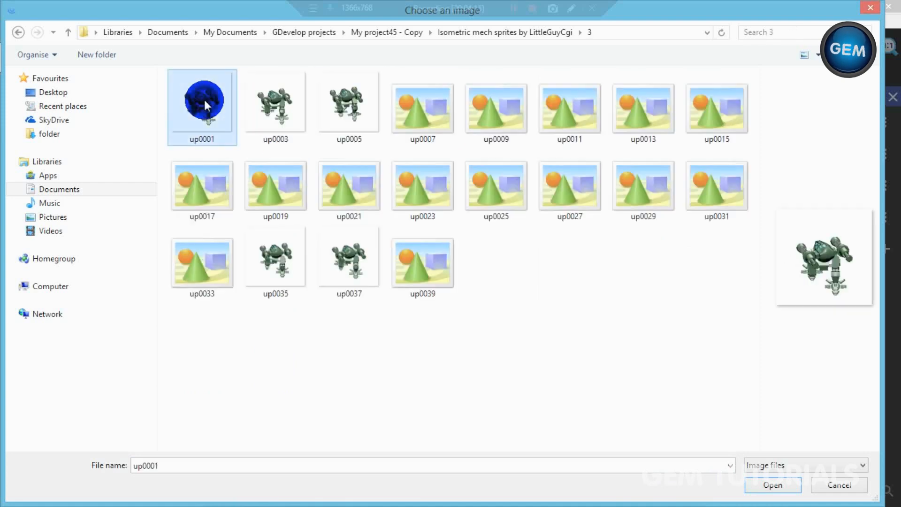
left_click(427, 245, "shift")
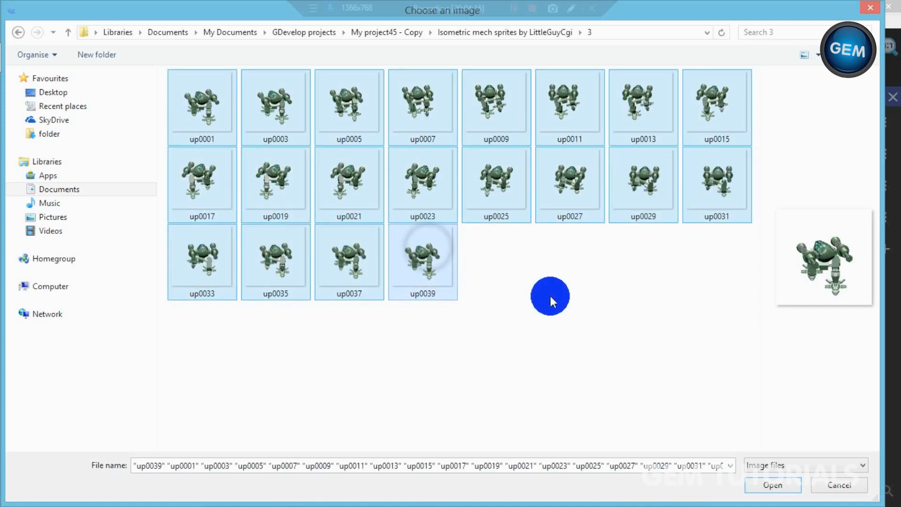
left_click(781, 484)
left_click(593, 320)
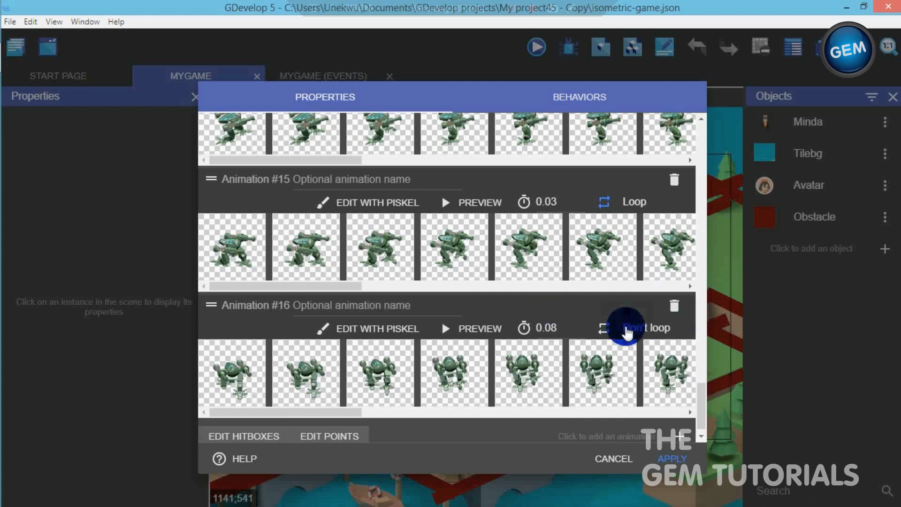
double_click(558, 328)
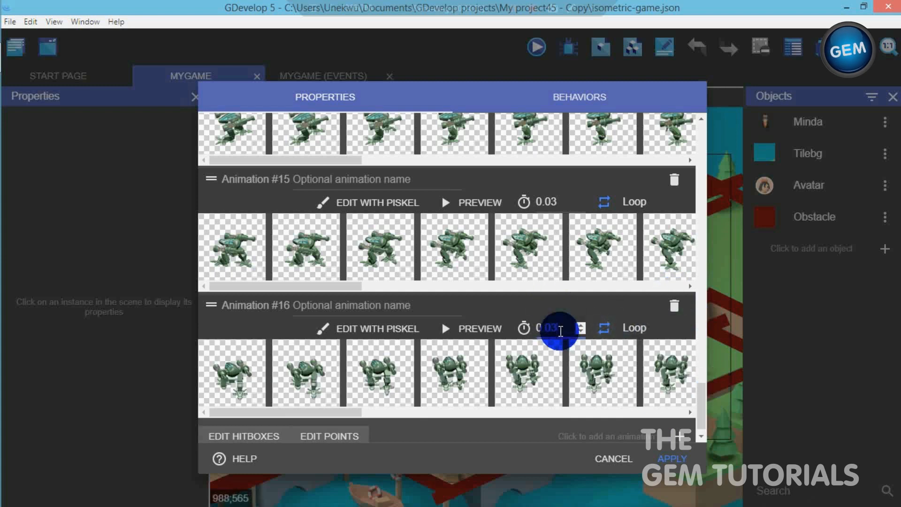
Add Animation #17 with all frames from rightup0001 to rightup0039 in folder 7 of the mech sprites, looping with 0.03 between frames
left_click_drag(699, 395, 698, 418)
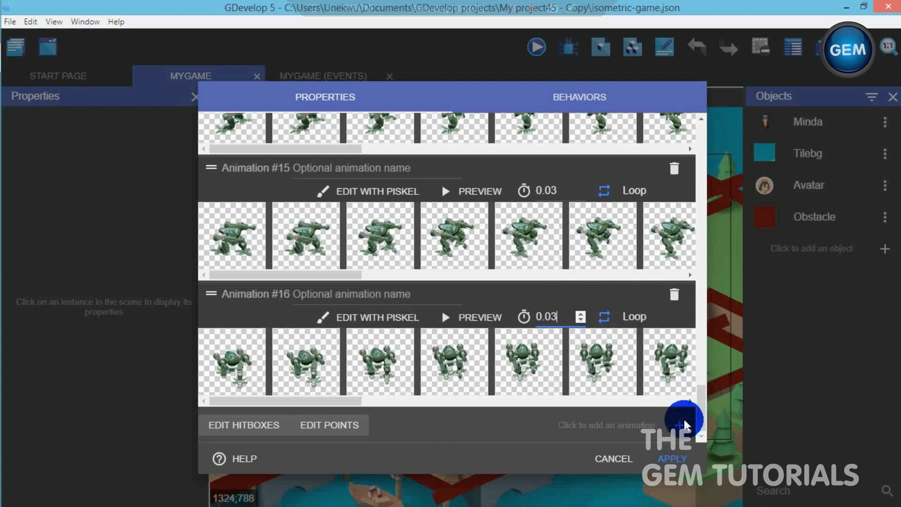
left_click(680, 425)
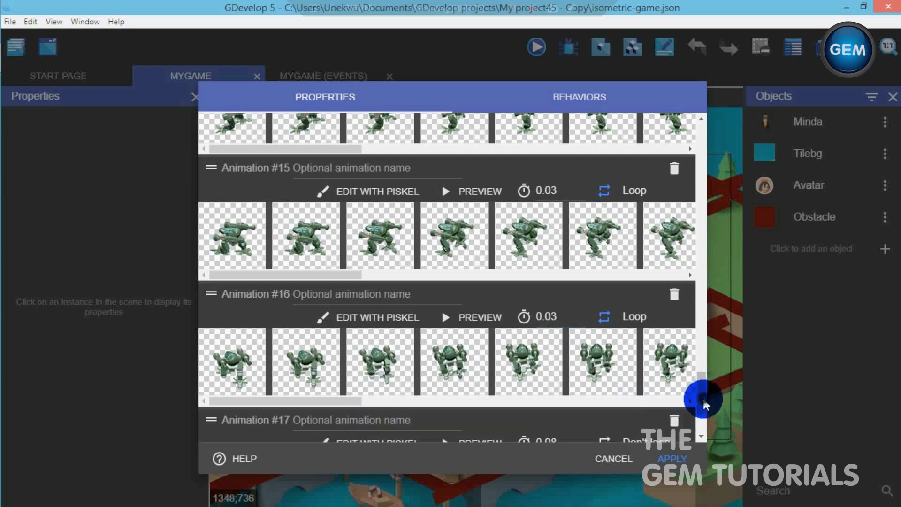
scroll(697, 422, "down", 2)
left_click(227, 370)
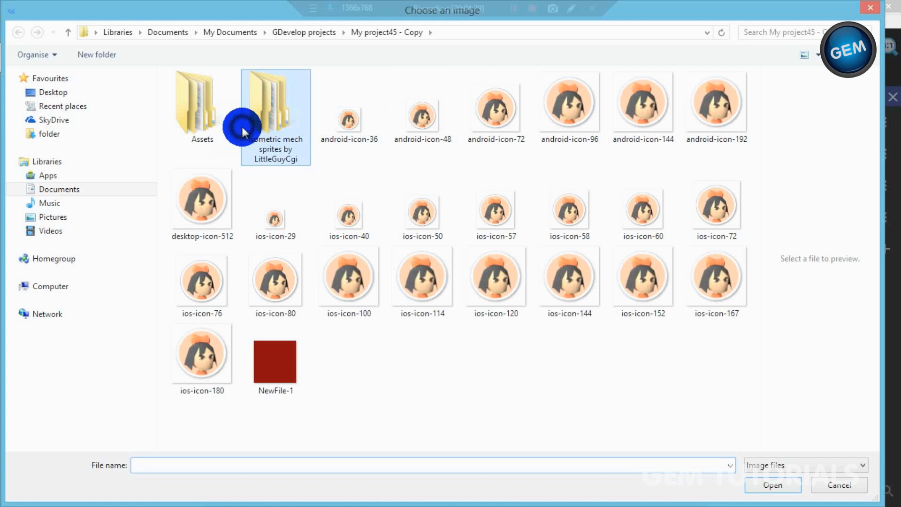
double_click(241, 125)
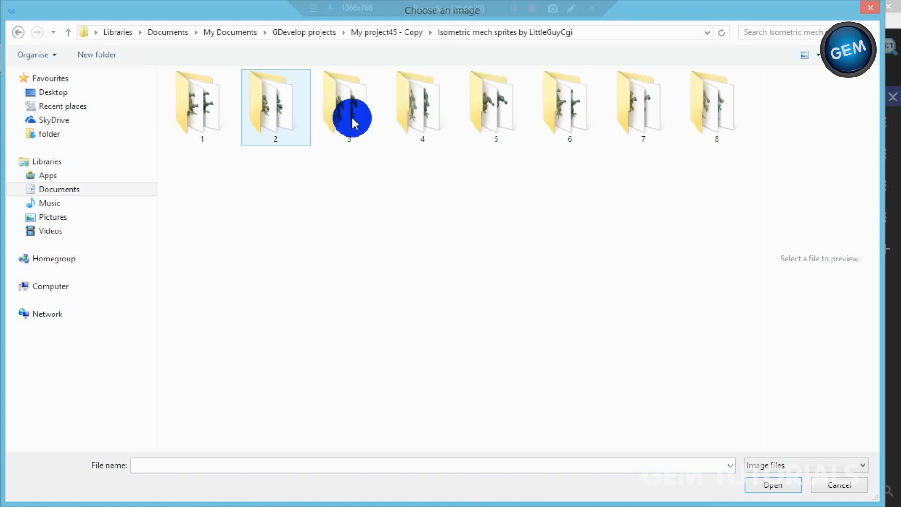
double_click(644, 120)
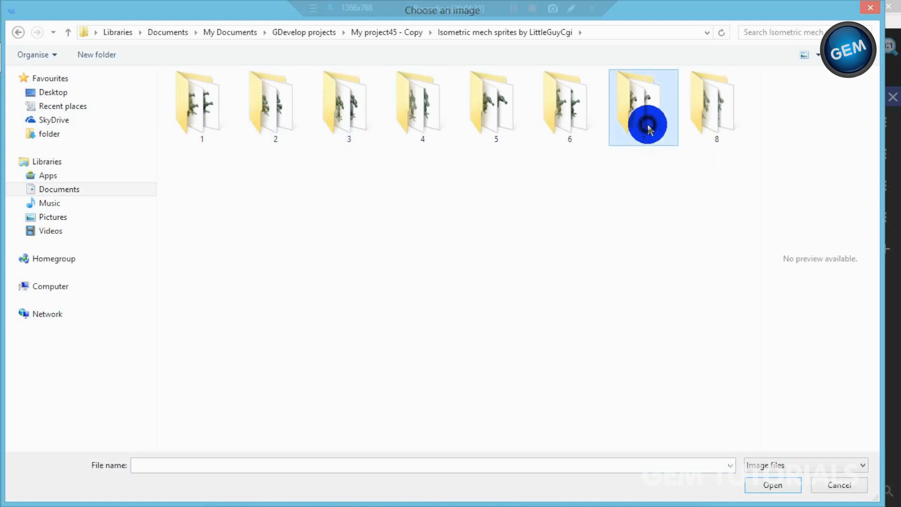
left_click(224, 109)
left_click(421, 252, "shift")
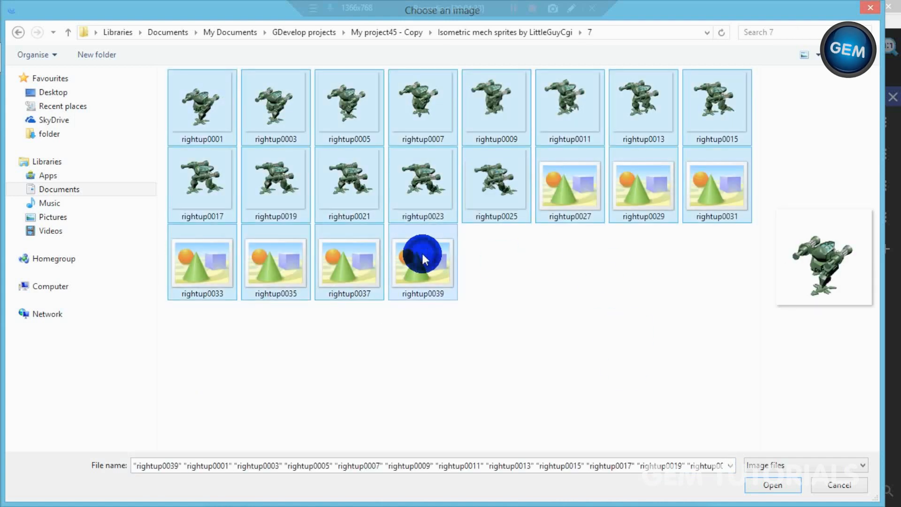
left_click(789, 479)
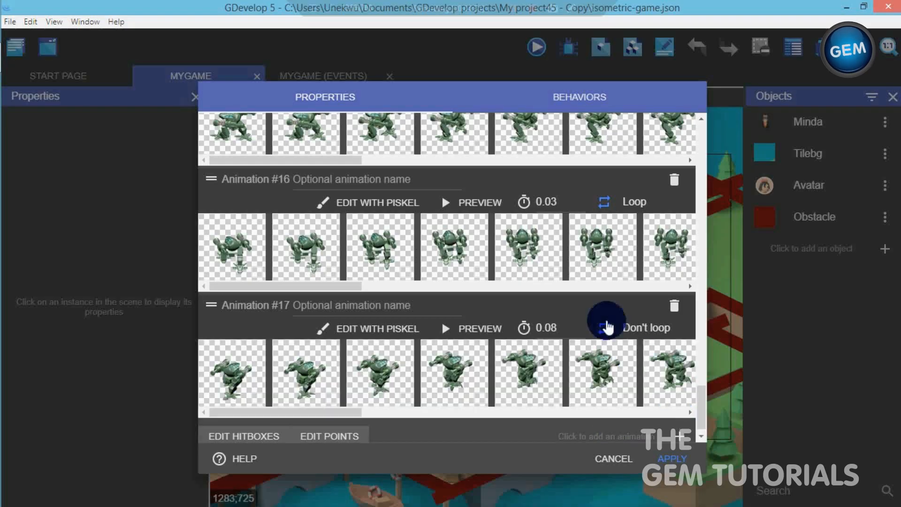
left_click(645, 323)
left_click_drag(544, 327, 565, 324)
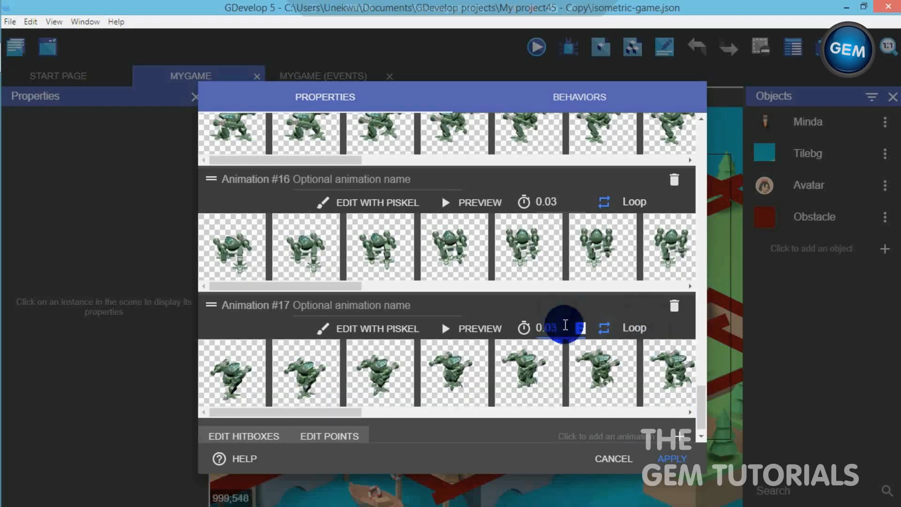
Apply the new mech animations to the Minda object and close its editor
left_click_drag(697, 416, 670, 416)
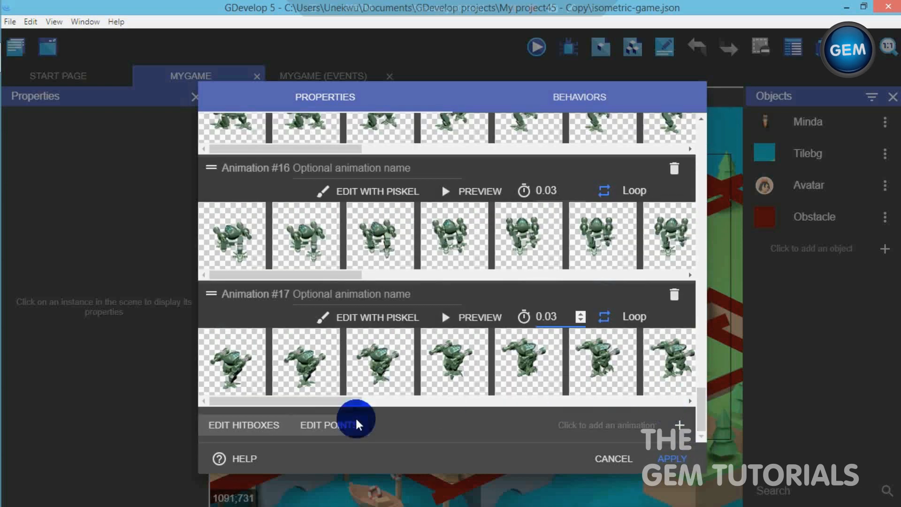
left_click_drag(697, 414, 684, 462)
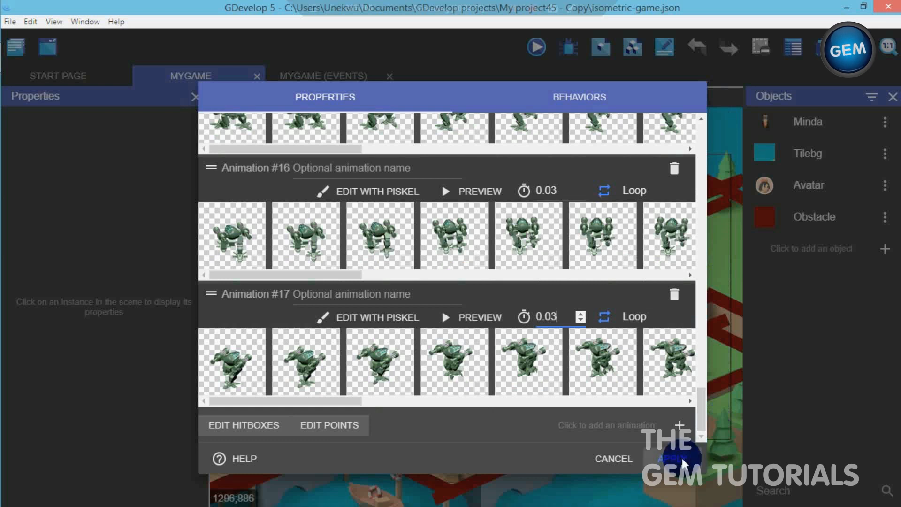
left_click(683, 462)
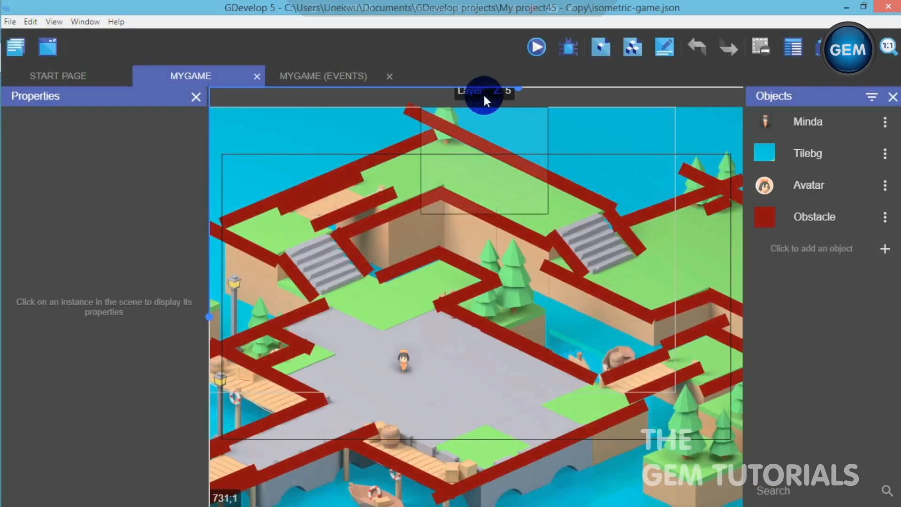
Add an event group named CHARACTER TRANSFORMATION to the MyGame events and give it an empty sub-event
mouse_move(518, 88)
left_mouse_down()
mouse_move(532, 87)
mouse_move(502, 92)
mouse_move(519, 94)
left_mouse_up()
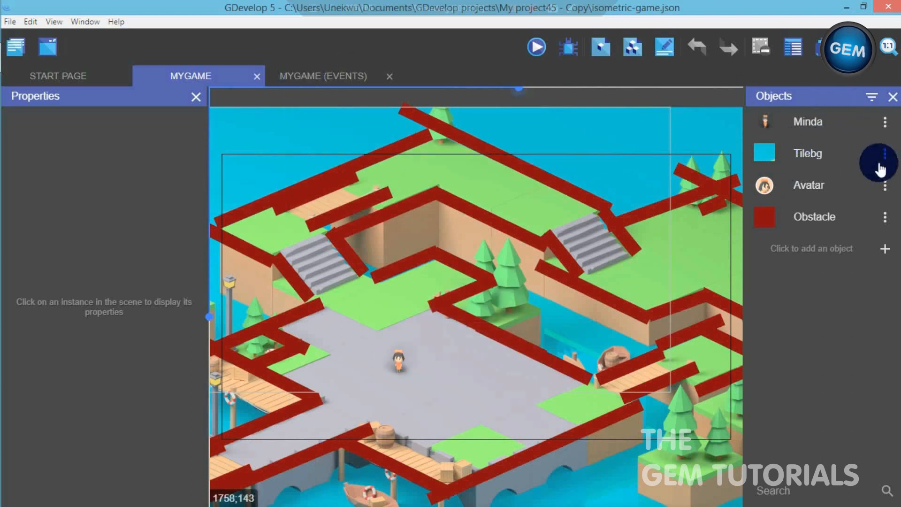
left_click(296, 76)
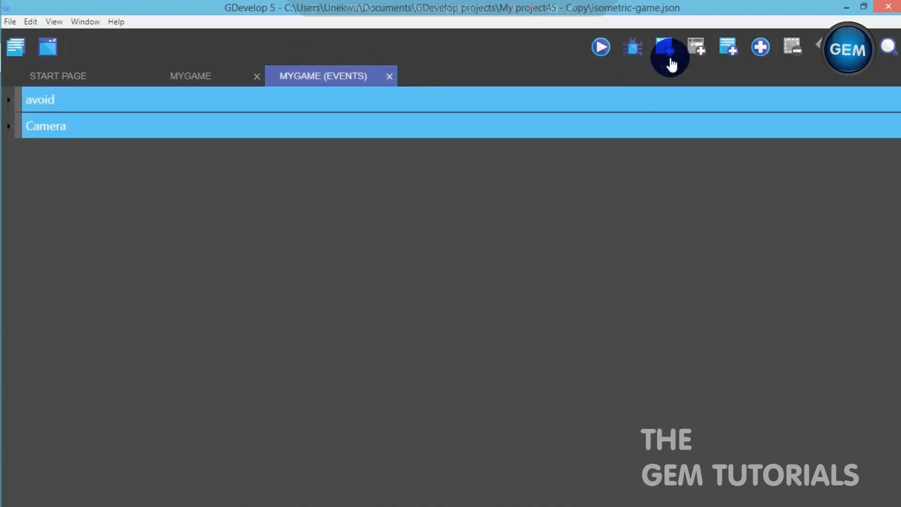
left_click(765, 41)
left_click(769, 105)
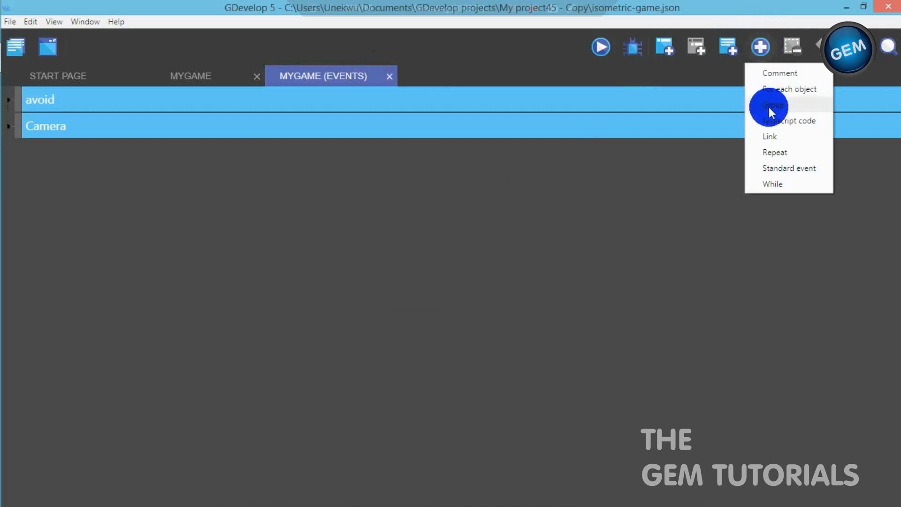
left_click(90, 148)
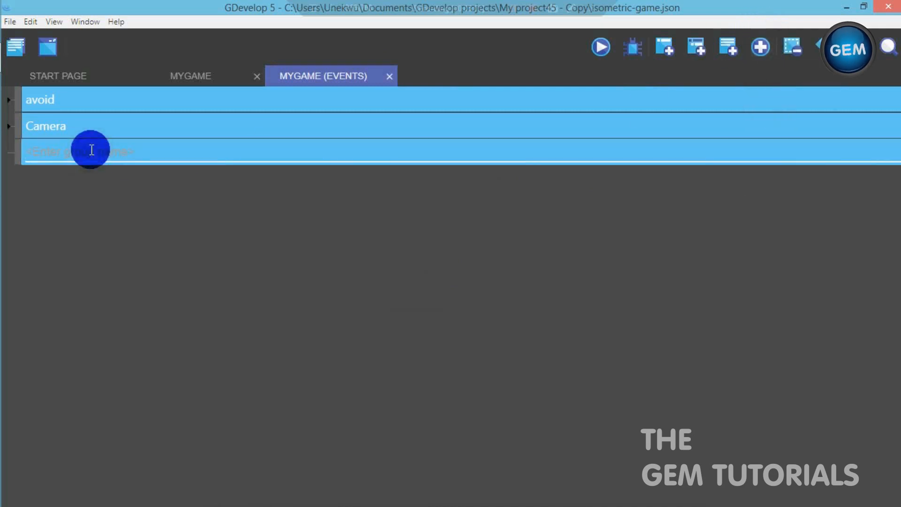
type("CHARACTER TR")
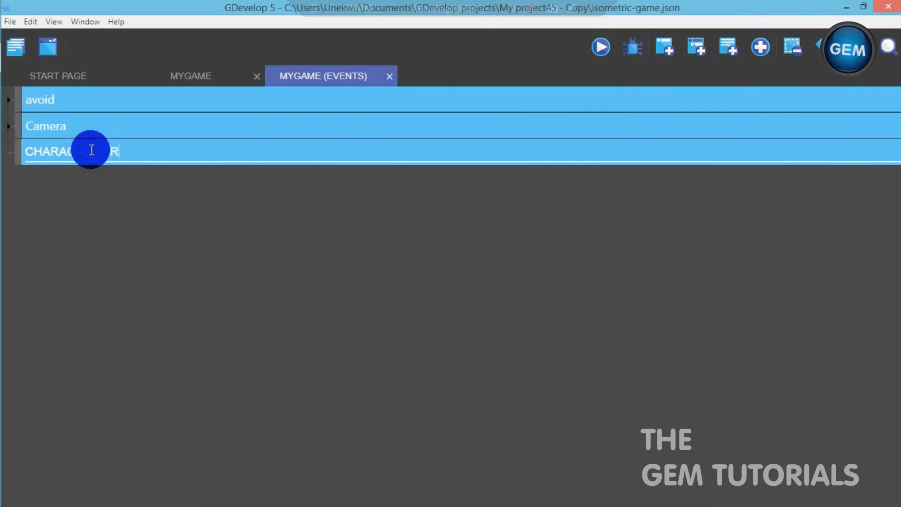
type("ANSFORM")
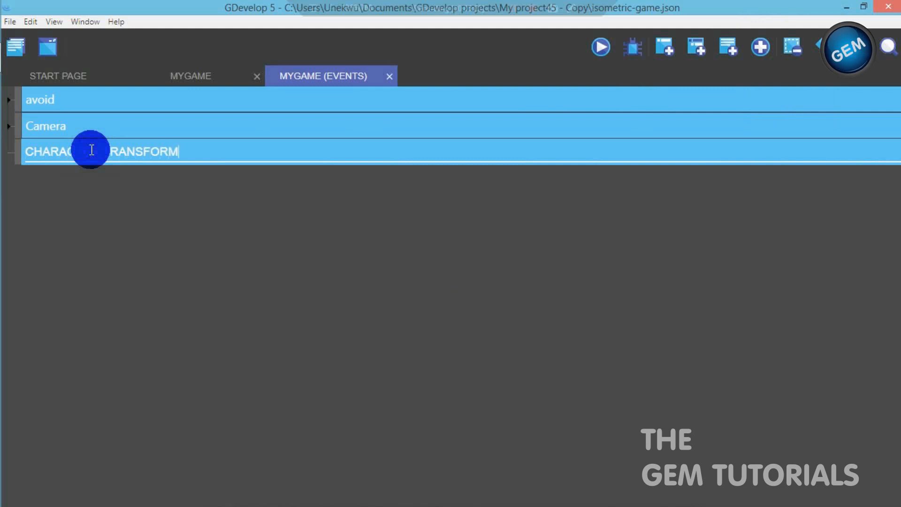
type("ATION")
left_click(111, 232)
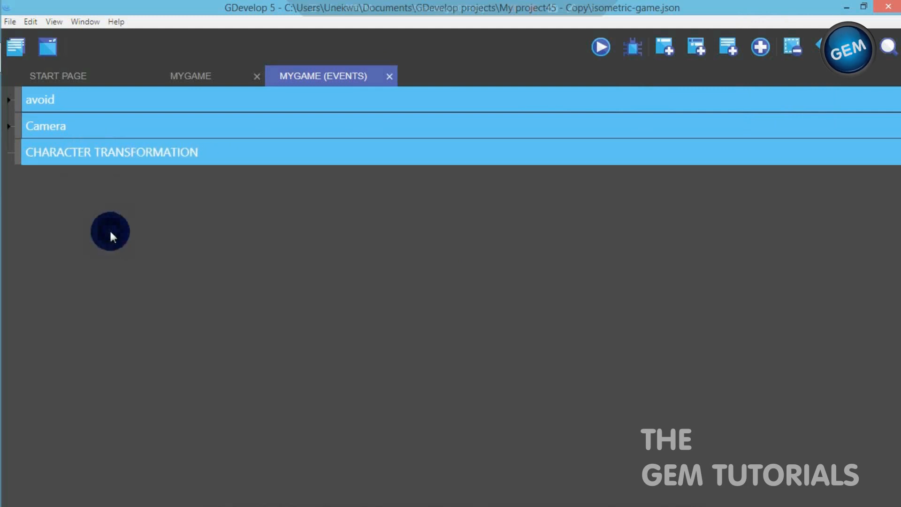
left_click(683, 46)
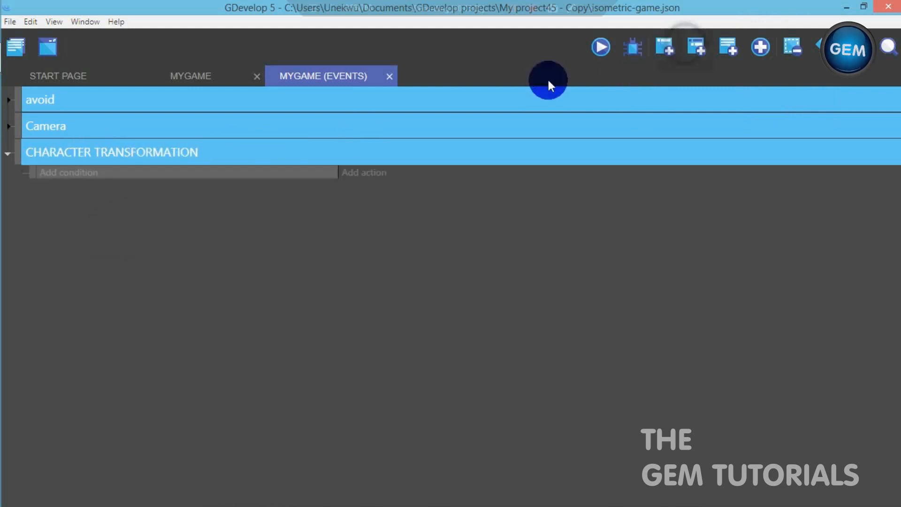
Add a Key pressed condition for the e key to the empty sub-event under CHARACTER TRANSFORMATION
left_click(77, 182)
type("KEY")
left_click(125, 279)
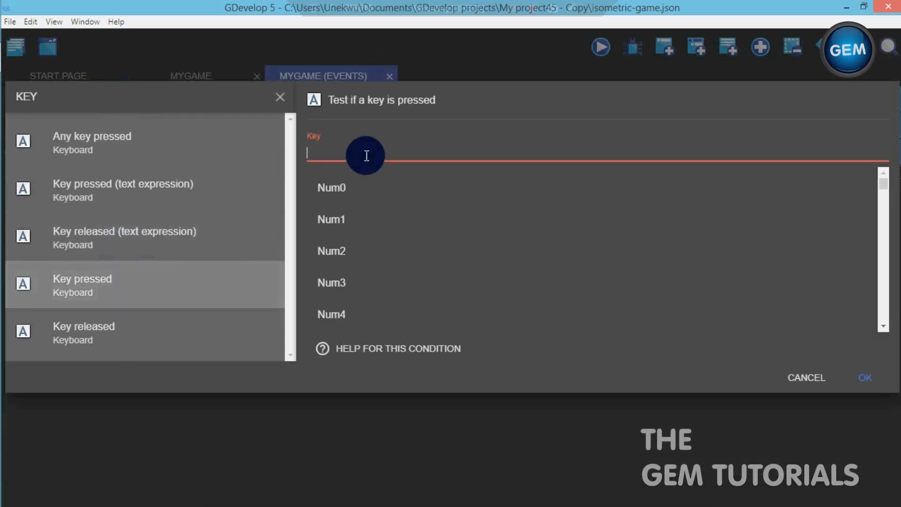
type("e")
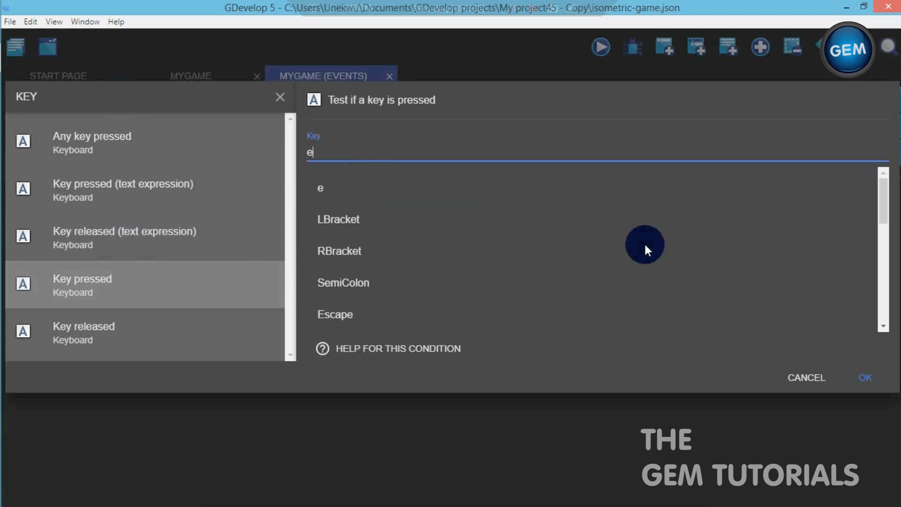
left_click(863, 376)
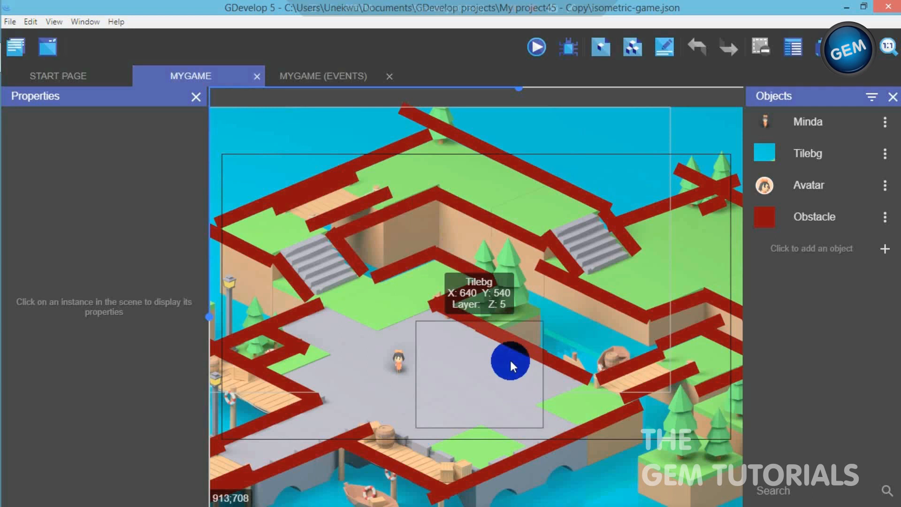
left_click(325, 74)
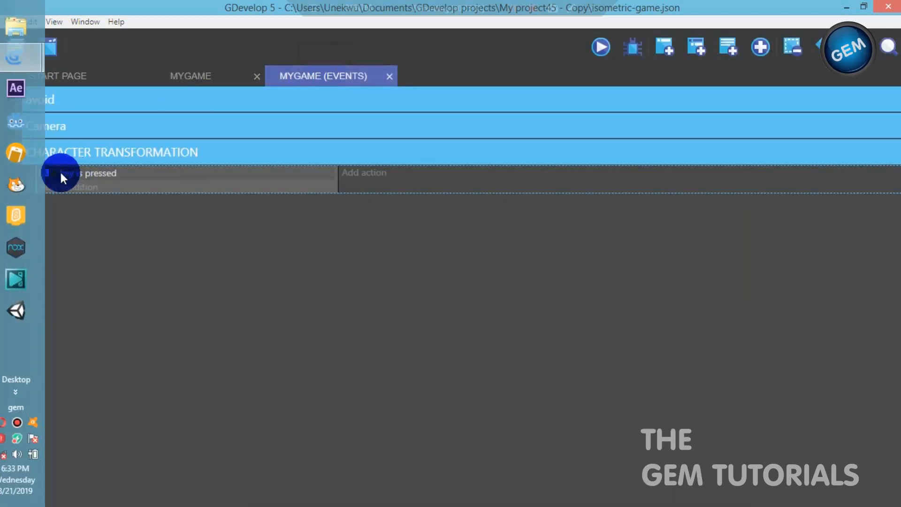
left_click(204, 78)
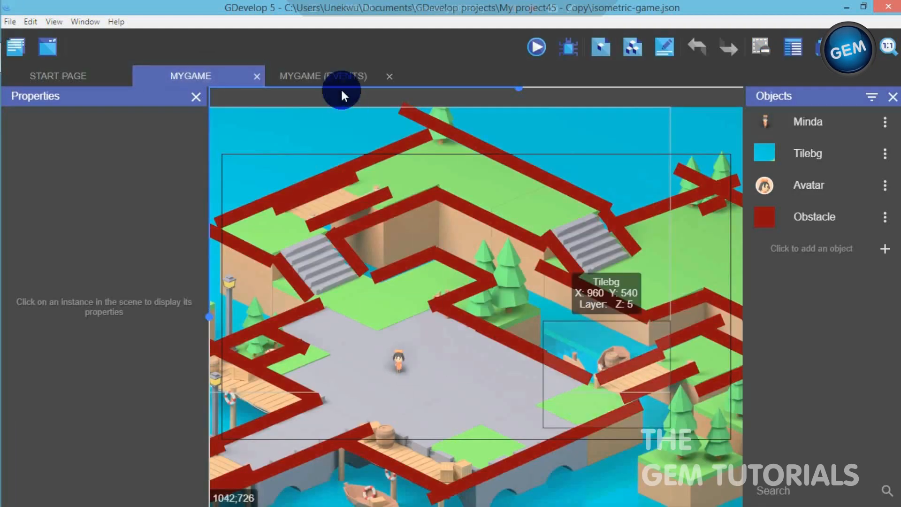
left_click(328, 75)
Give the e-key event a "Modify the text of a variable of an object" action targeting Minda's variable State
left_click(368, 182)
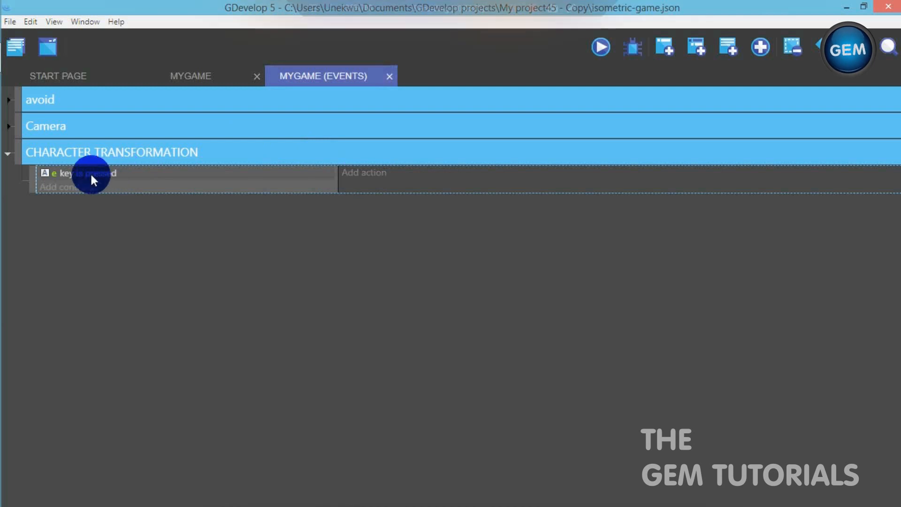
left_click(356, 173)
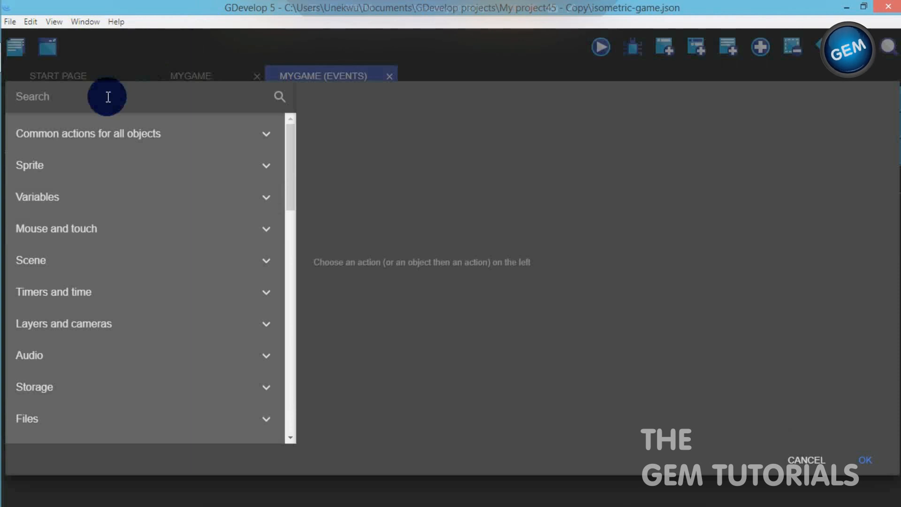
left_click(108, 97)
type("text")
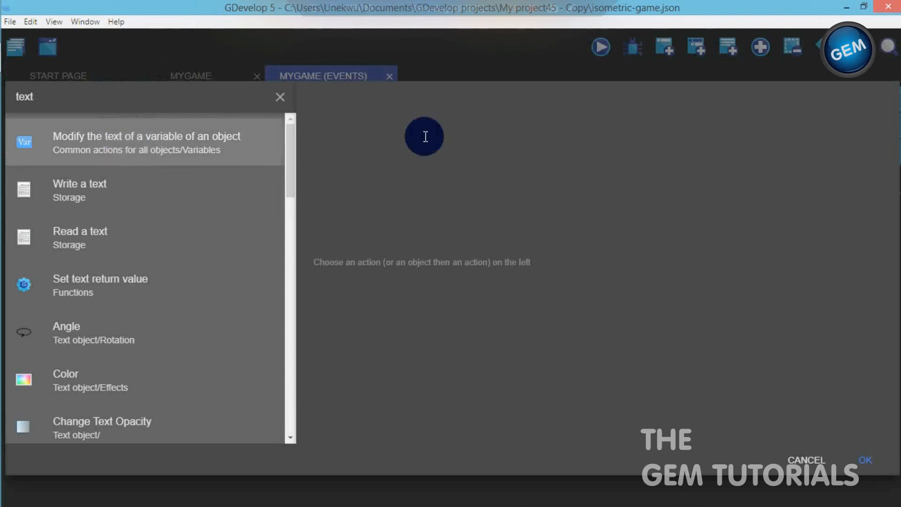
key("Return")
left_click(394, 181)
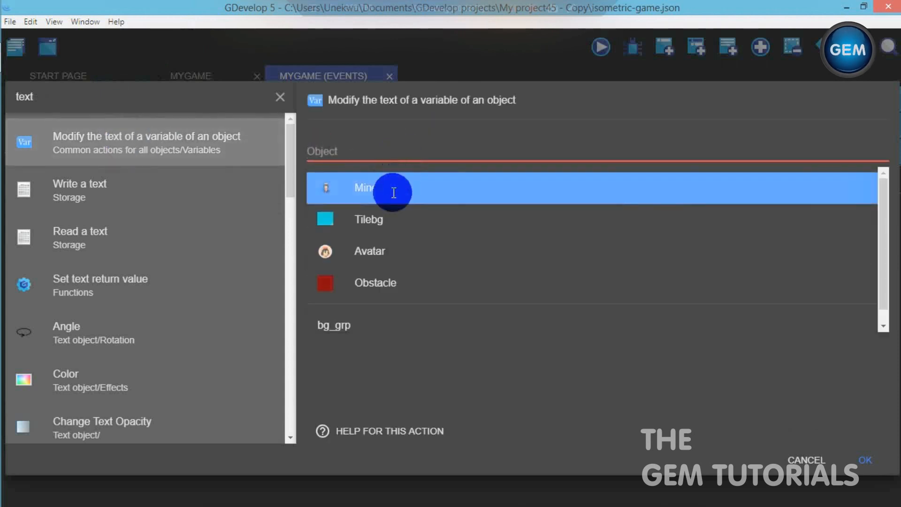
left_click(378, 201)
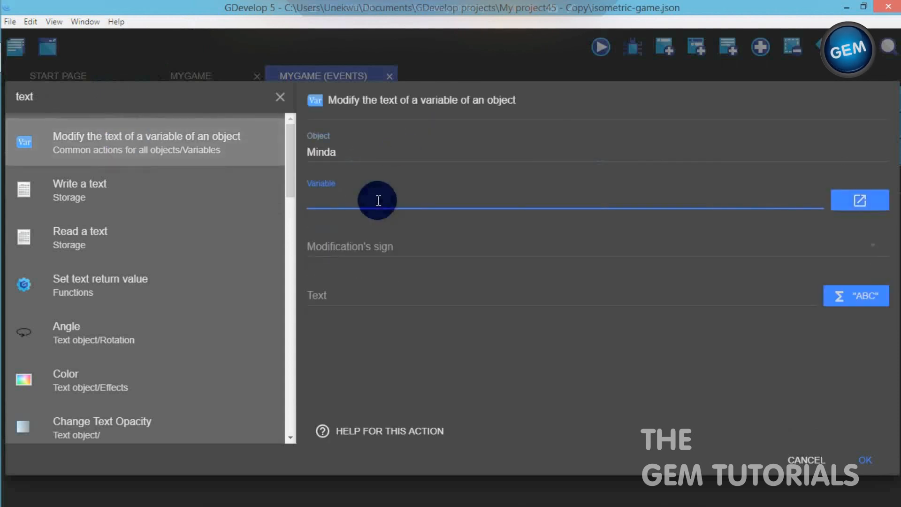
type("State")
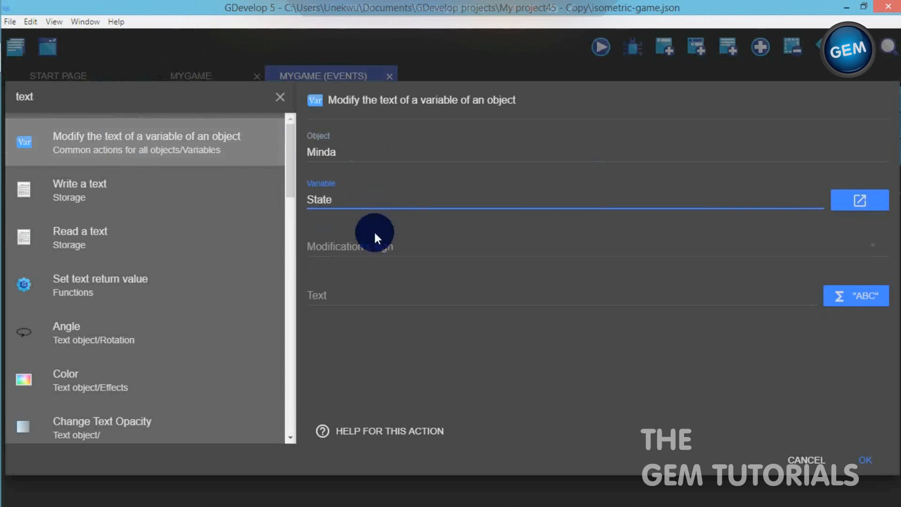
Make the action set the State variable's text to "Mech" using = (set to), and confirm it
left_click(373, 236)
key("Return")
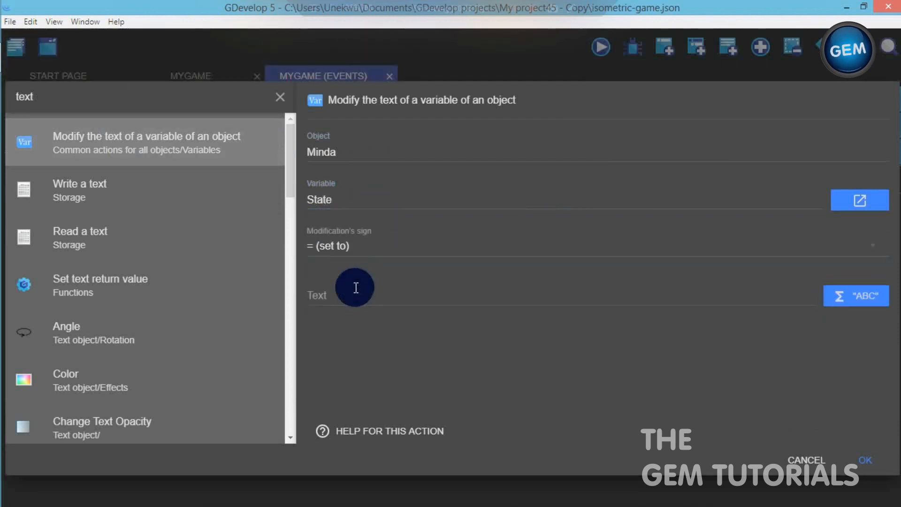
left_click(352, 290)
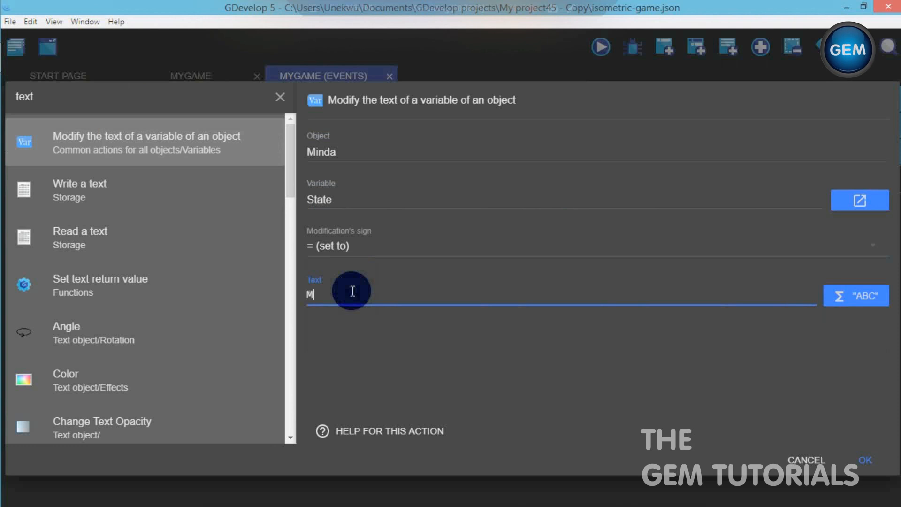
left_click(546, 355)
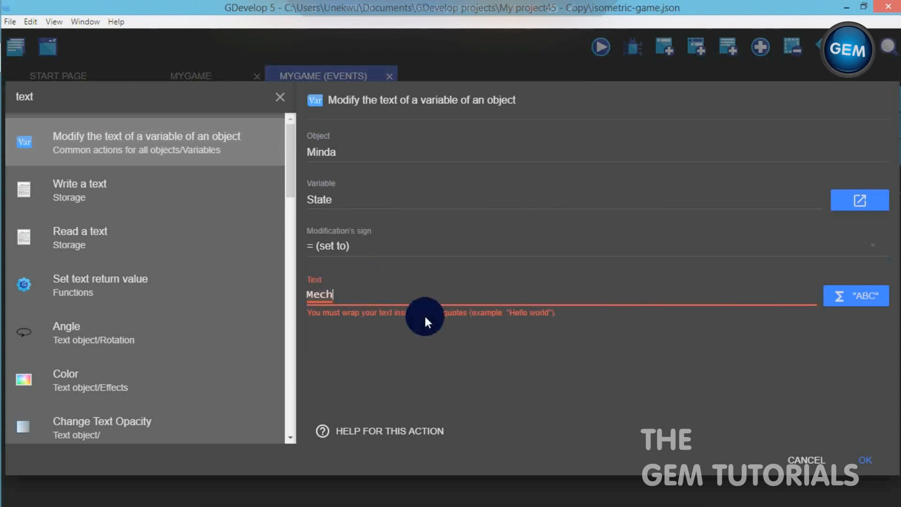
type("\"Mech")
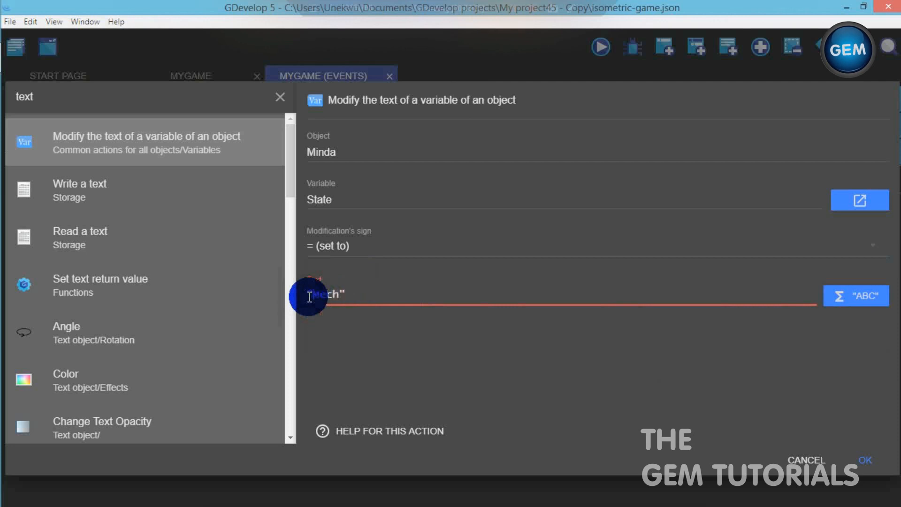
type("\"")
left_click(866, 459)
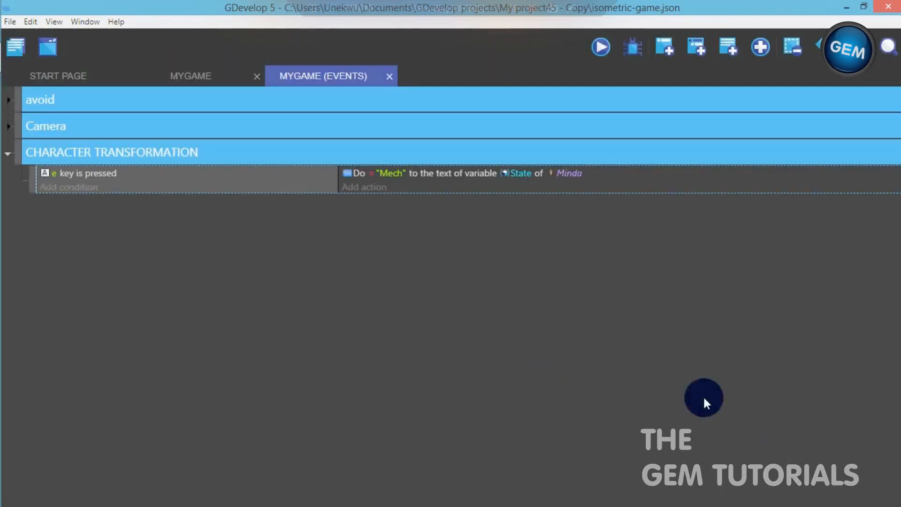
Add an empty event below the e-key event and start adding a condition to it
left_click(664, 47)
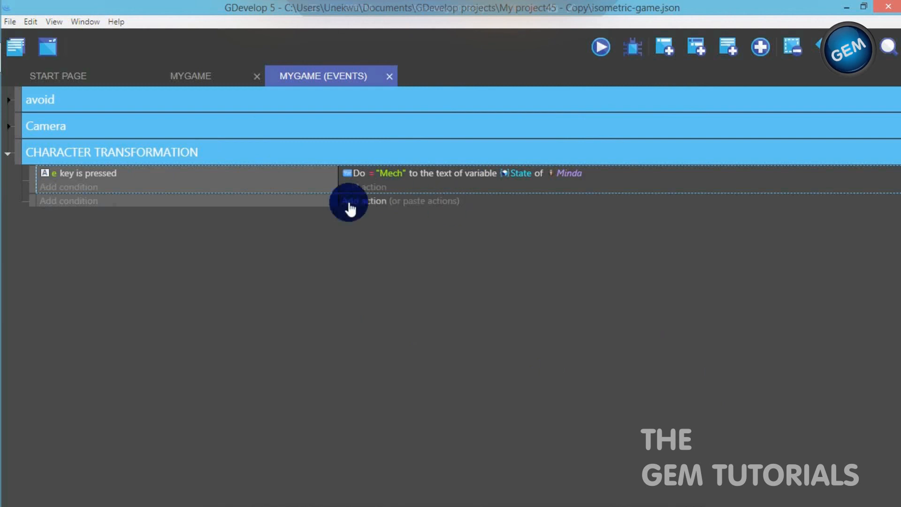
left_click(59, 201)
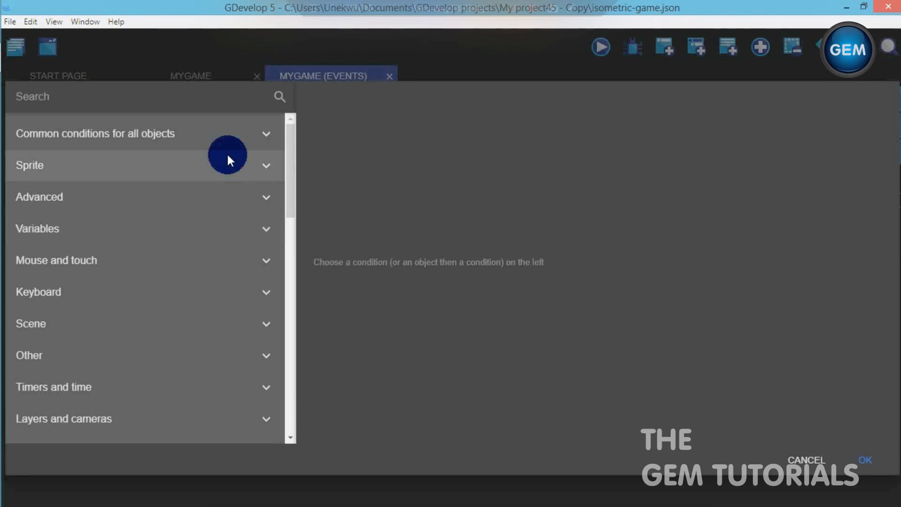
type("any")
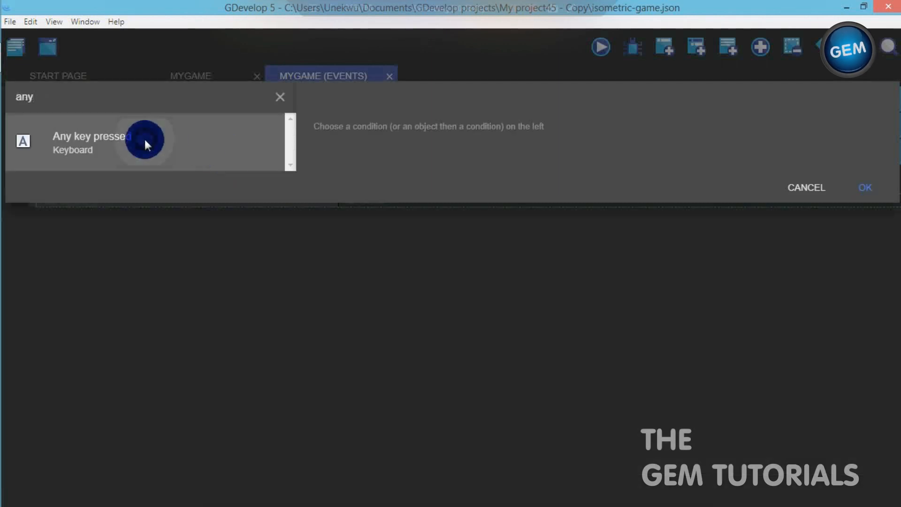
left_click(144, 139)
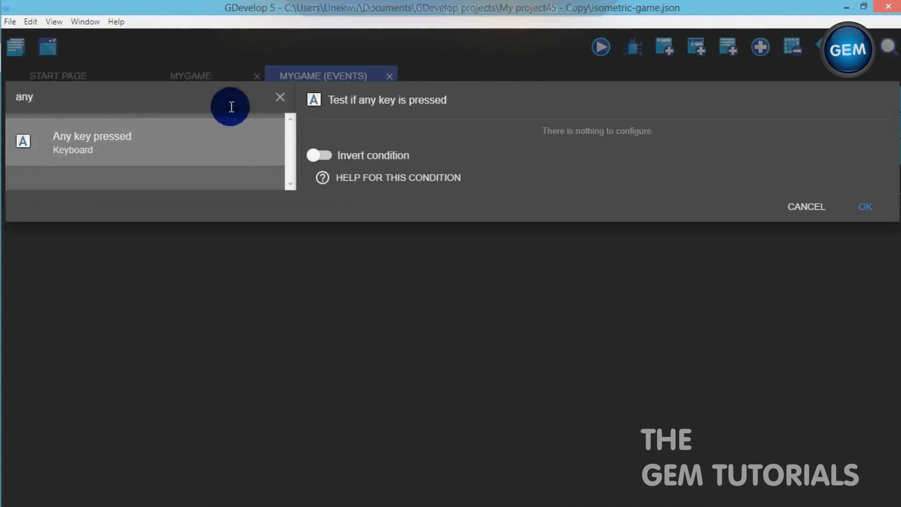
key("BackSpace")
key("BackSpace")
key("BackSpace")
Make the new event's condition a Key pressed test for the q key
type("key")
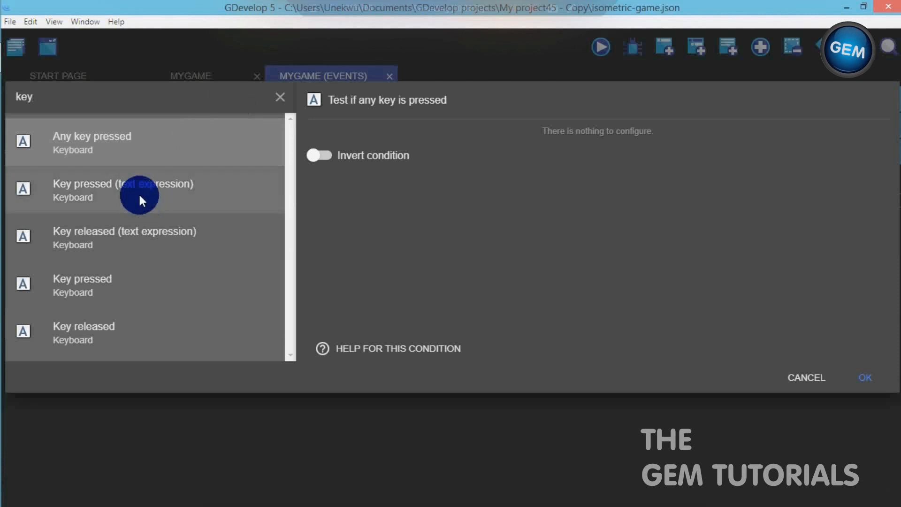
left_click(124, 268)
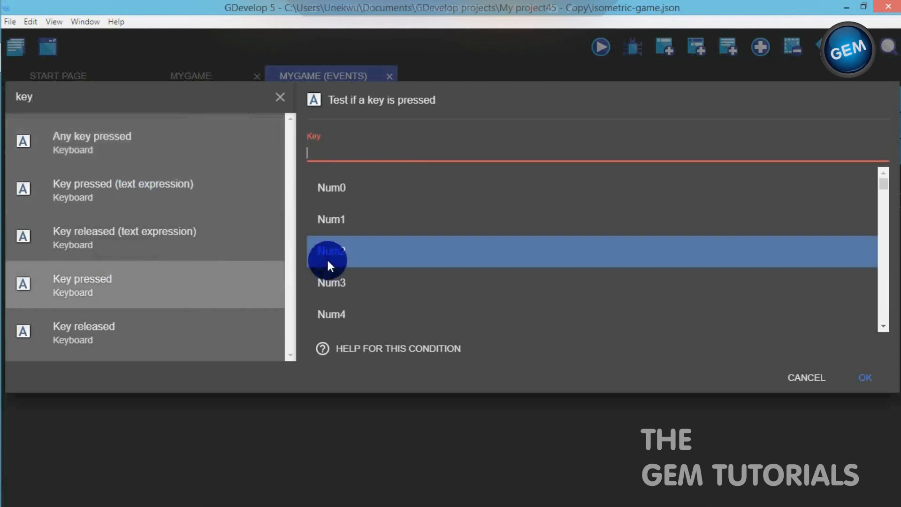
type("q")
left_click(451, 183)
left_click(858, 377)
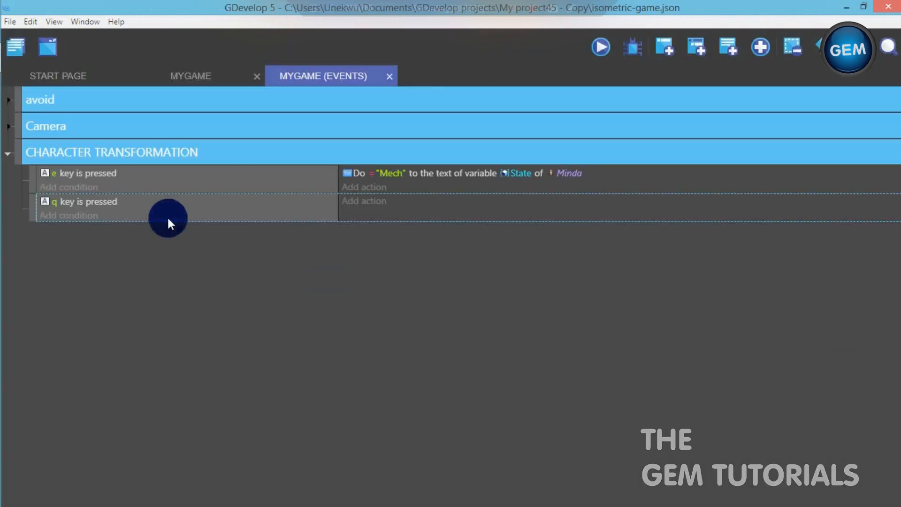
Give the q-key event a "Modify the text of a variable of an object" action targeting Minda's variable State
left_click(367, 201)
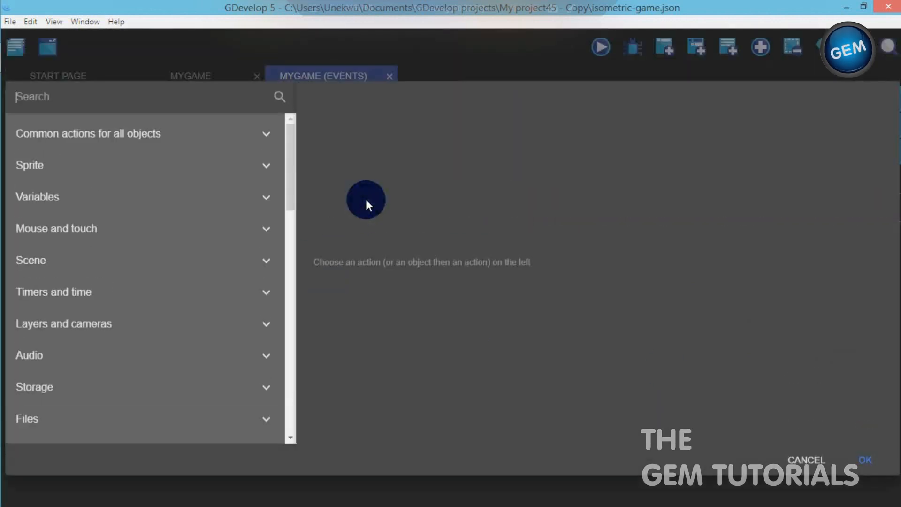
type("text")
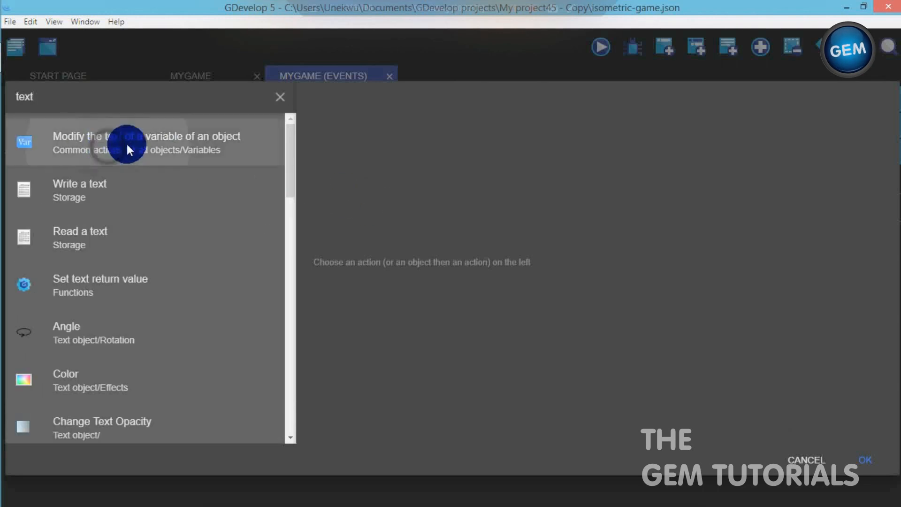
left_click(108, 146)
left_click(376, 184)
left_click(355, 199)
type("State")
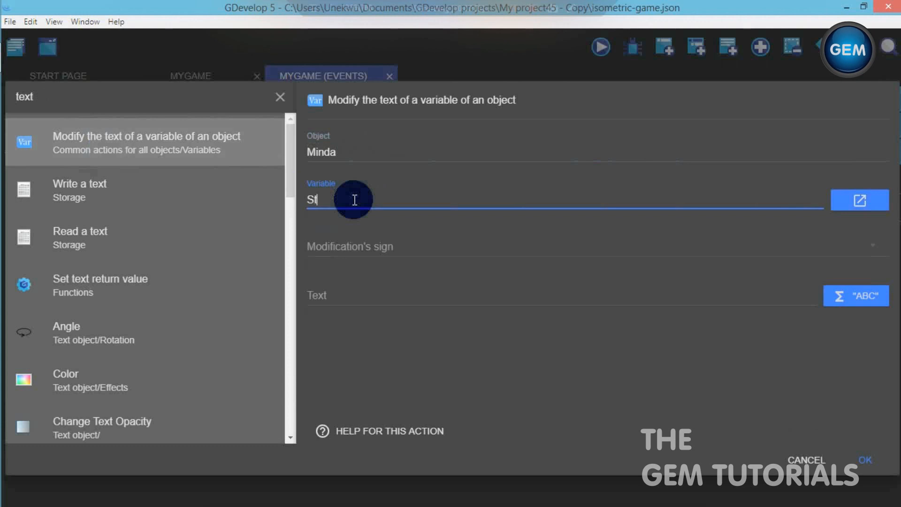
Make the action set the State variable's text to "Girl" using = (set to), and confirm it
left_click(356, 244)
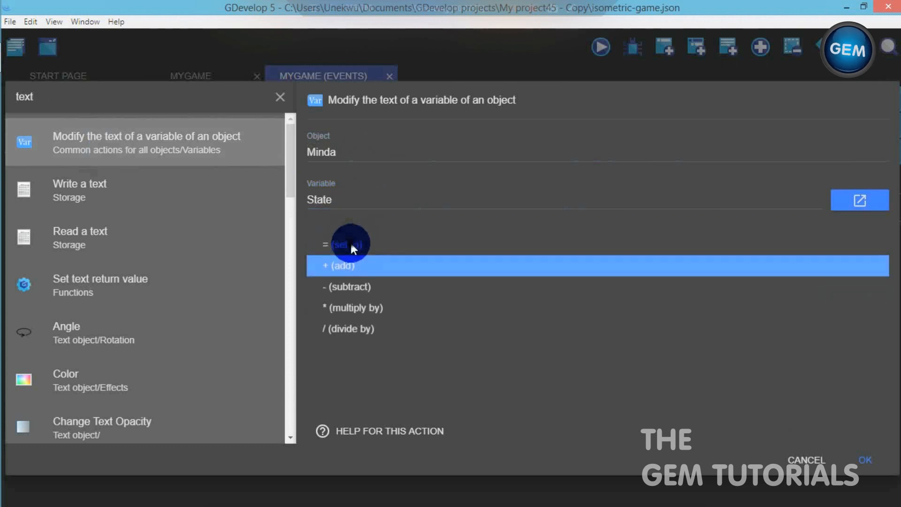
left_click(352, 244)
left_click(353, 295)
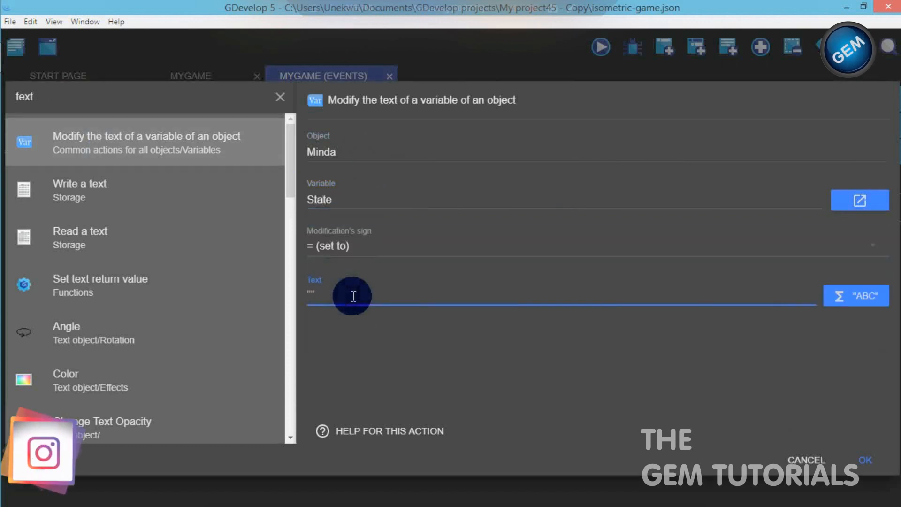
type("\"")
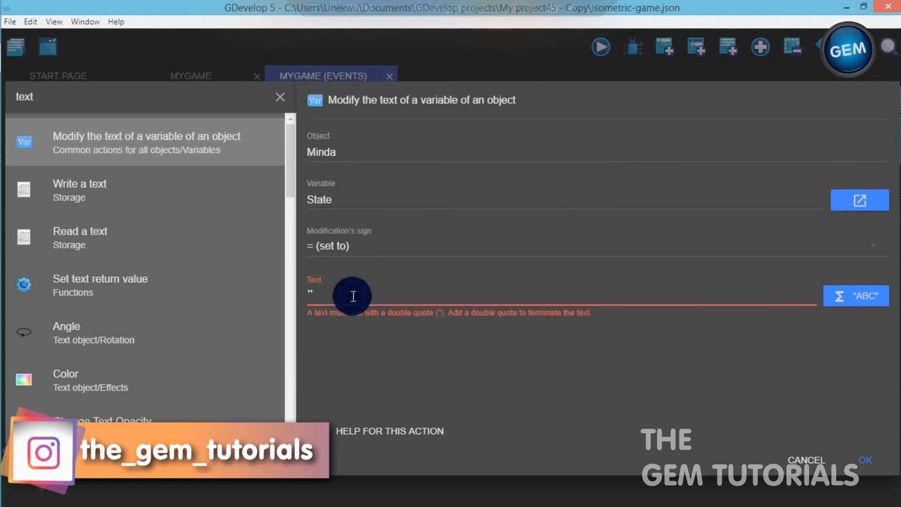
type("G")
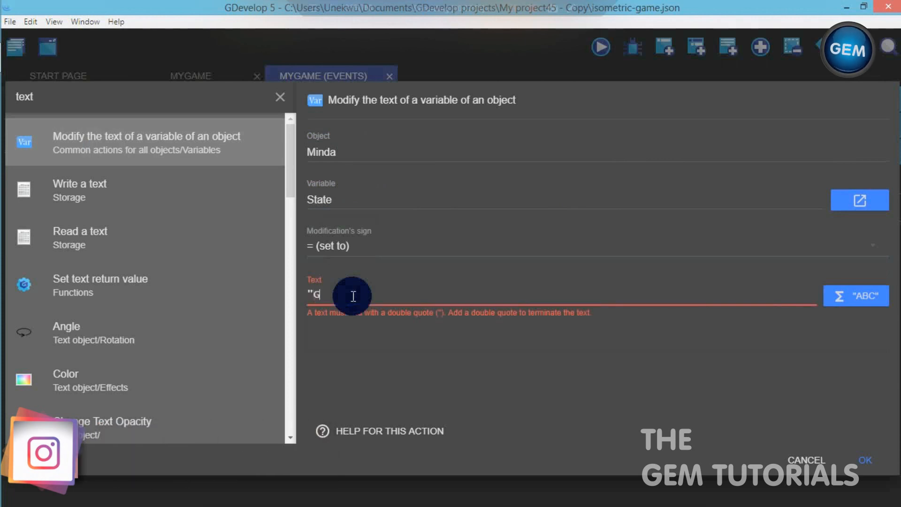
type("irl")
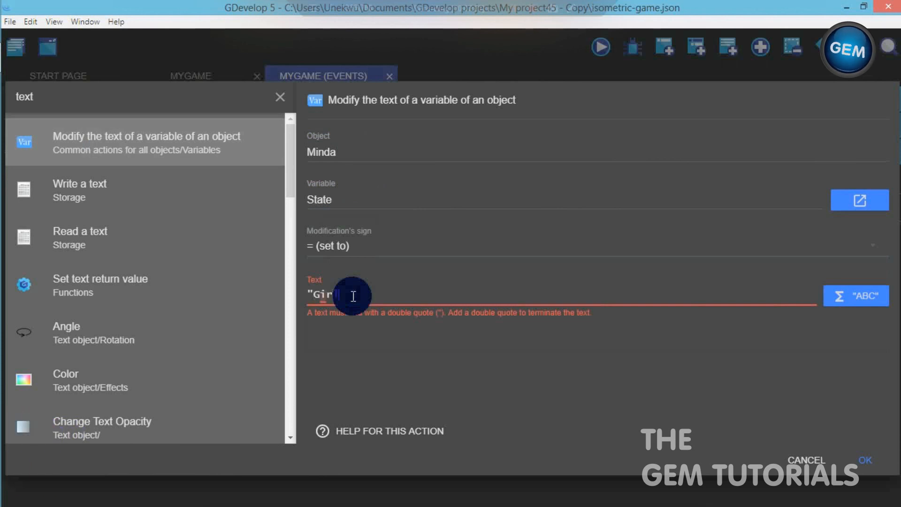
type("\"")
left_click(862, 452)
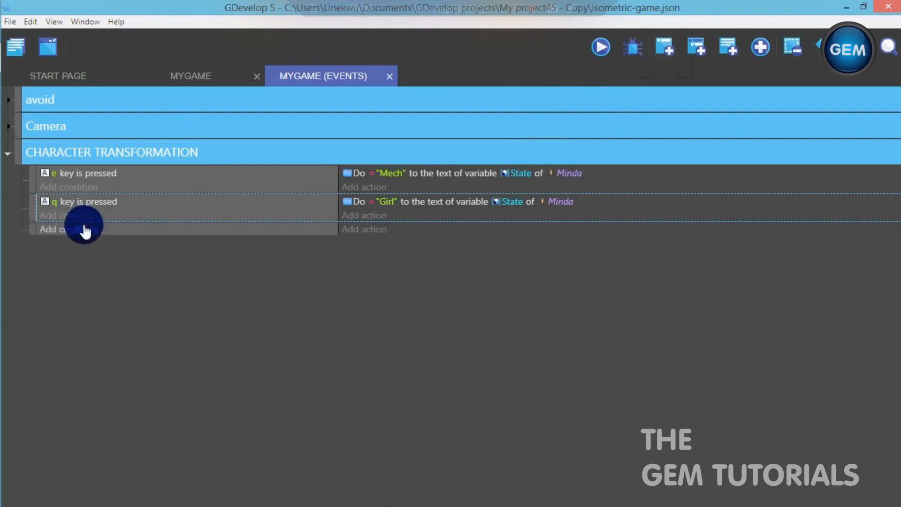
Start a condition on the empty event below the q-key event and search the conditions for "text"
left_click(78, 225)
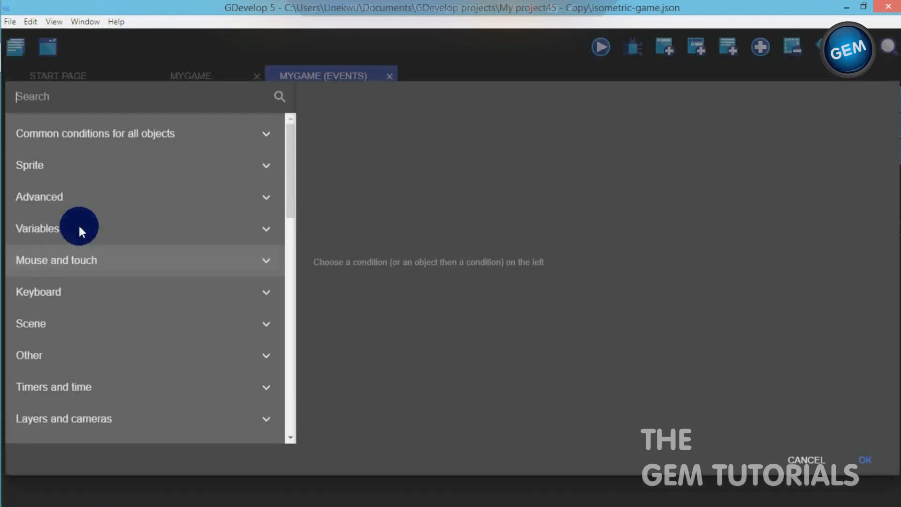
type("text")
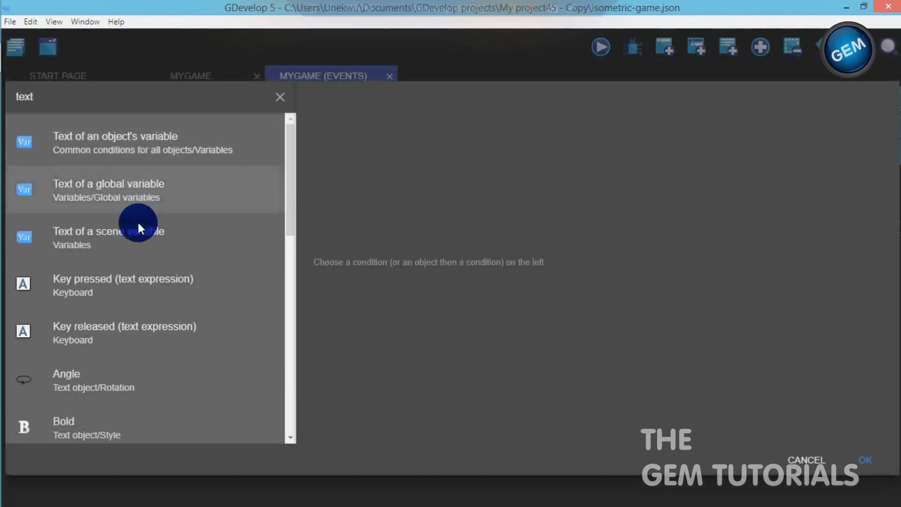
left_click(137, 228)
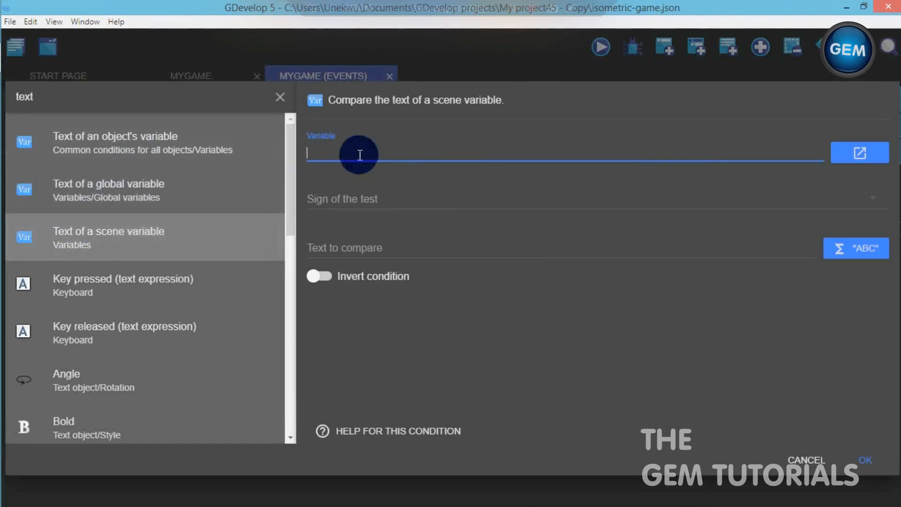
type("State")
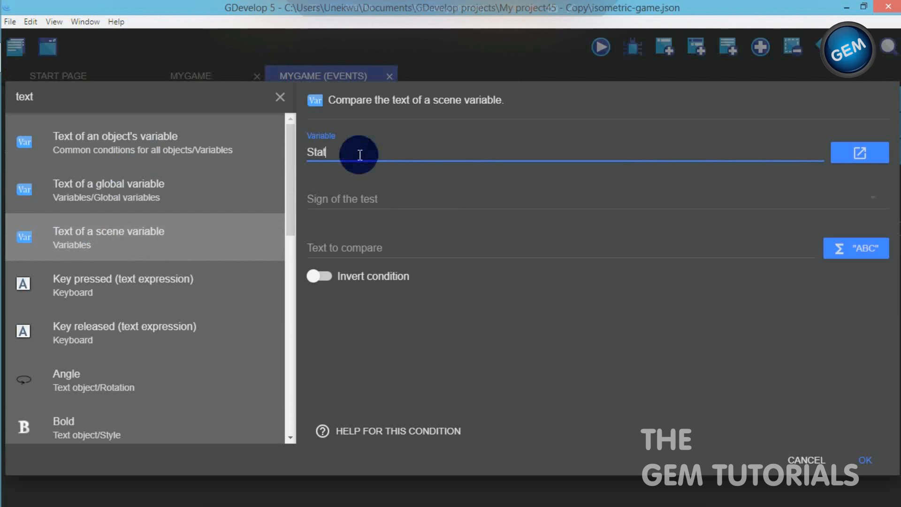
left_click(357, 197)
left_click(359, 197)
scroll(289, 219, "down", 1)
scroll(291, 185, "up", 1)
Choose the "Text of an object's variable" condition and target object Minda's variable State
left_click(209, 133)
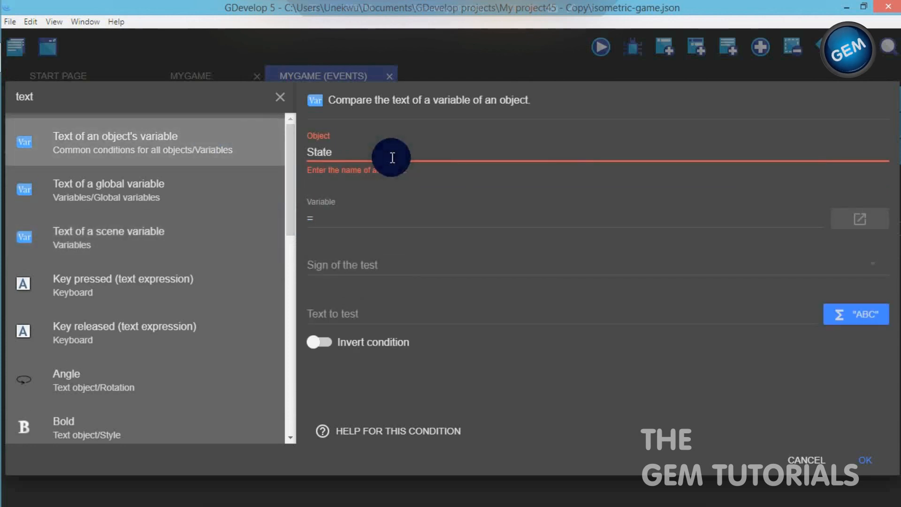
key("BackSpace")
key("BackSpace")
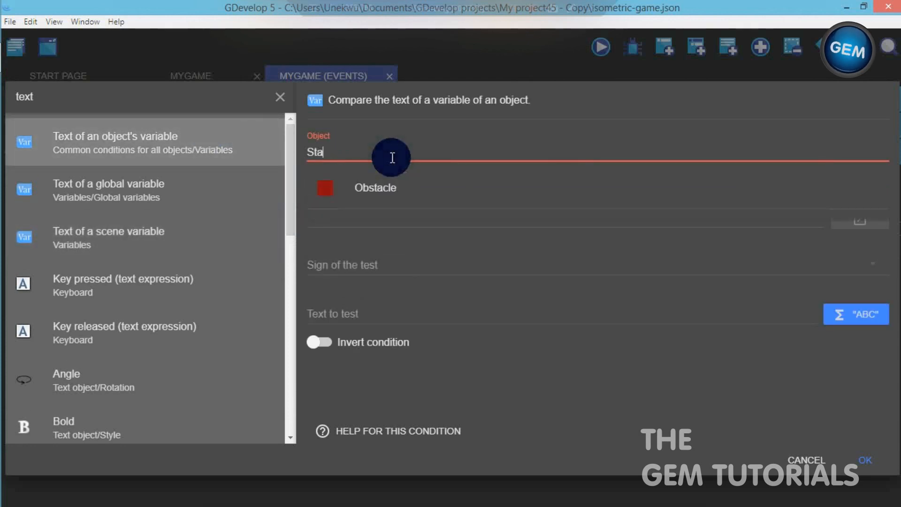
key("BackSpace")
key("BackSpace")
key("BackSpace")
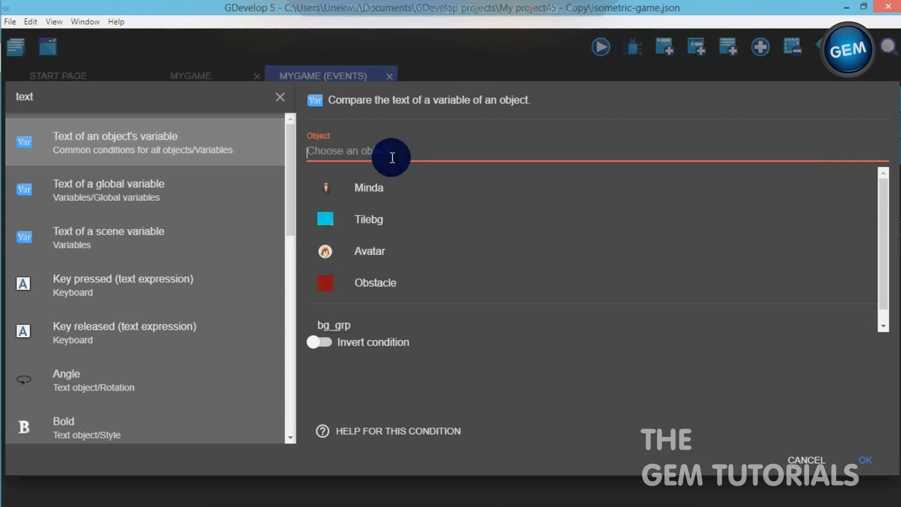
left_click(374, 188)
left_click(382, 202)
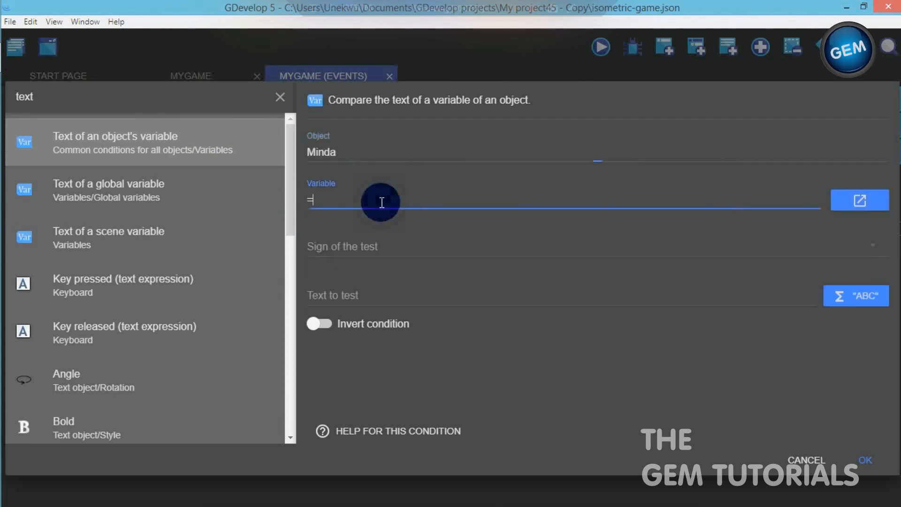
type("State")
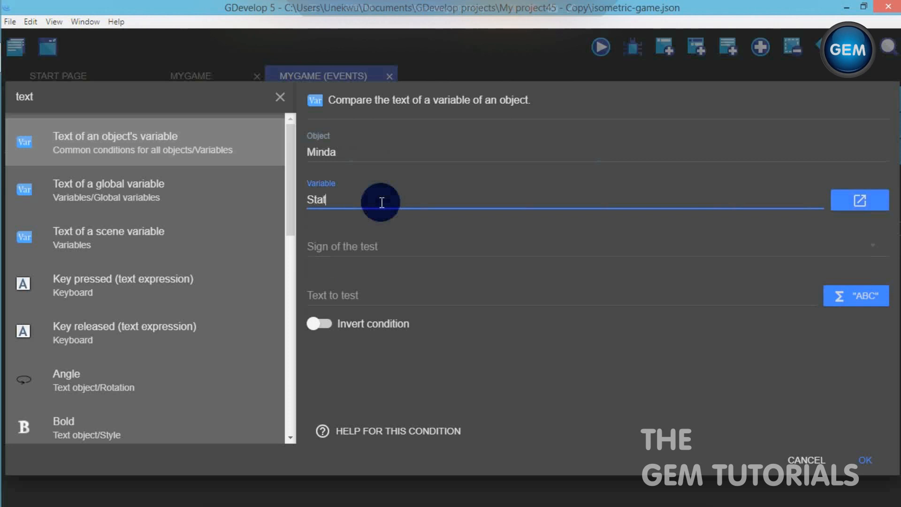
Make the condition test whether the State text is = (equal to) "Mech", and confirm it
left_click(374, 238)
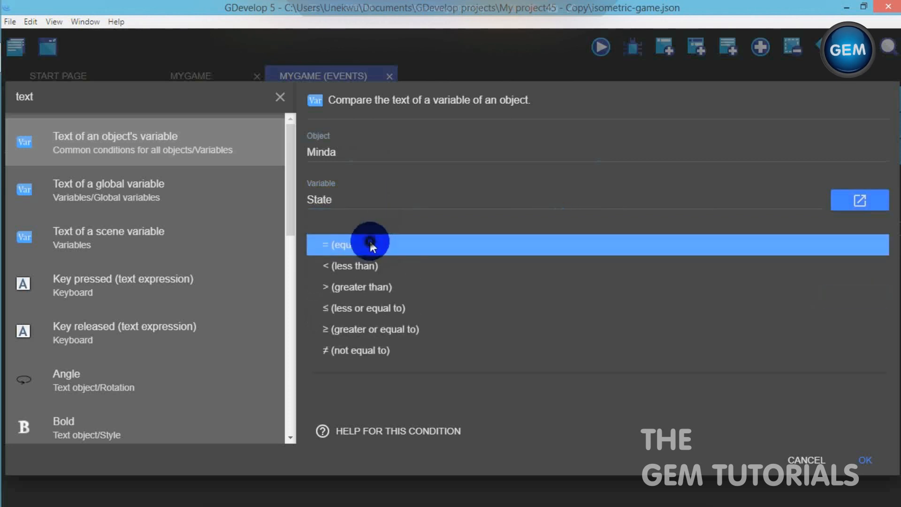
left_click(370, 240)
left_click(362, 296)
type("\"Mech")
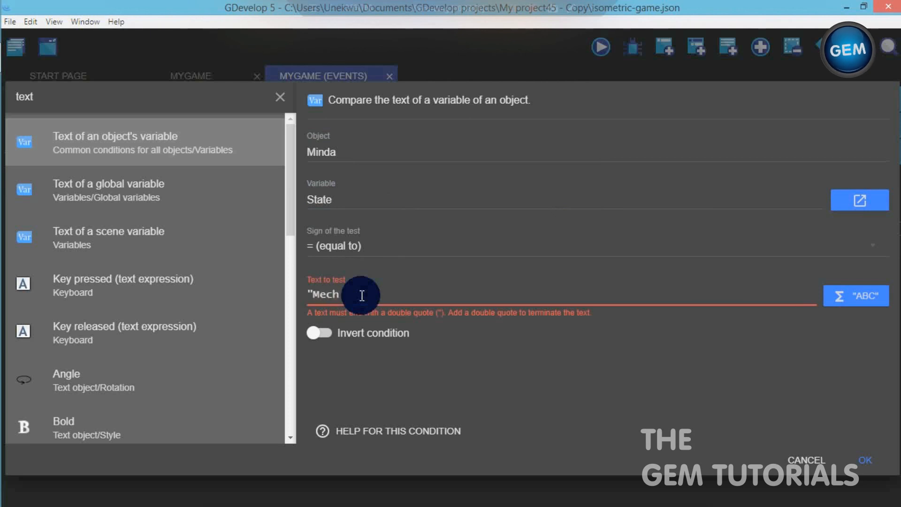
type("\"")
left_click(853, 453)
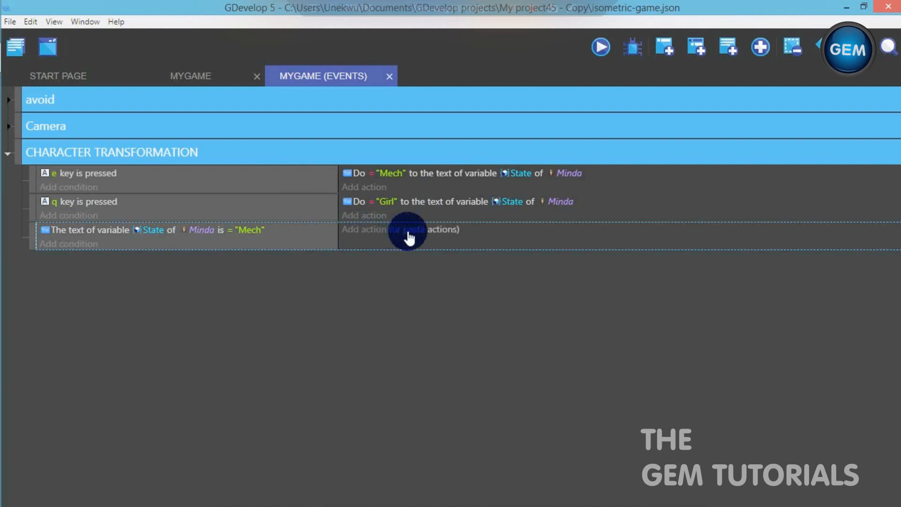
Give the "Mech" state event a "Change the animation" action that sets Minda's animation number = (set to) 10
left_click(359, 231)
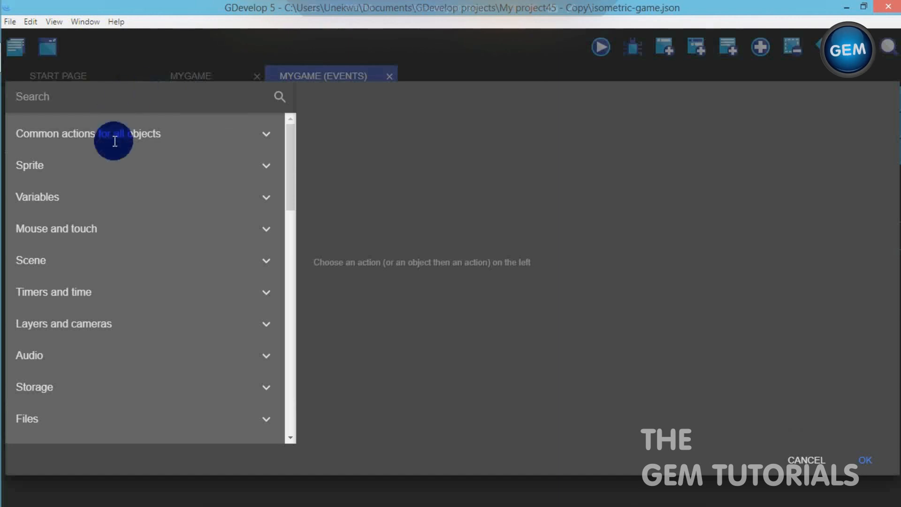
type("anima")
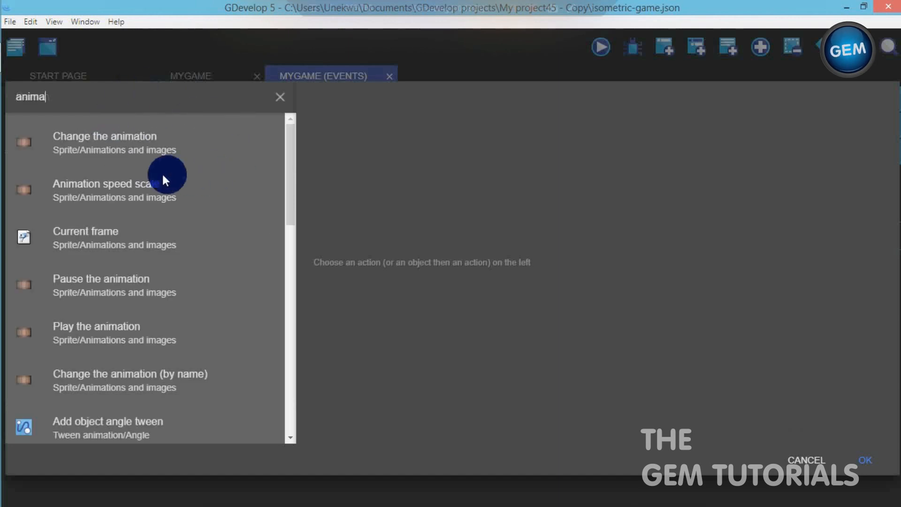
left_click(130, 149)
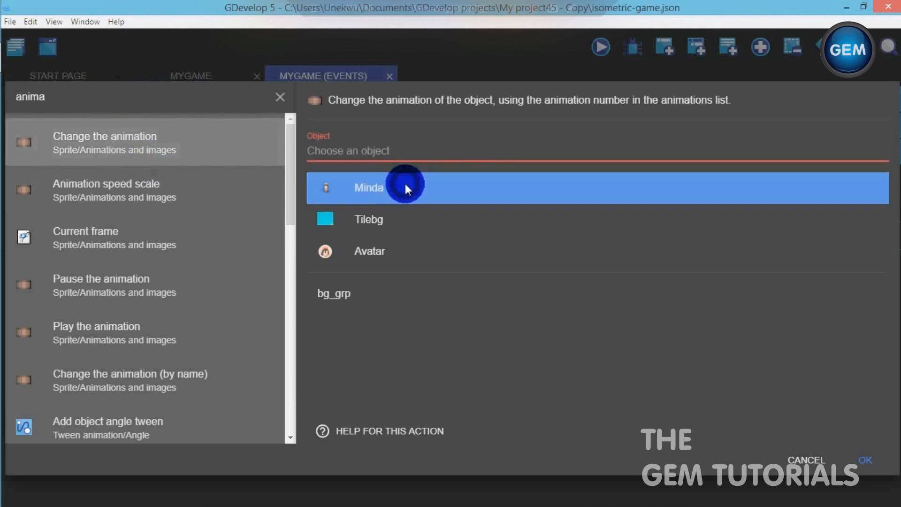
left_click(400, 201)
left_click(366, 202)
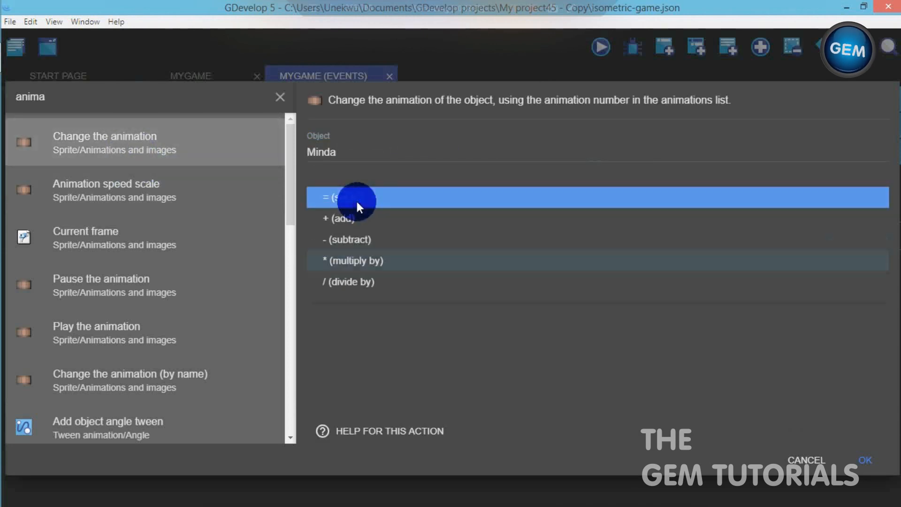
left_click(356, 202)
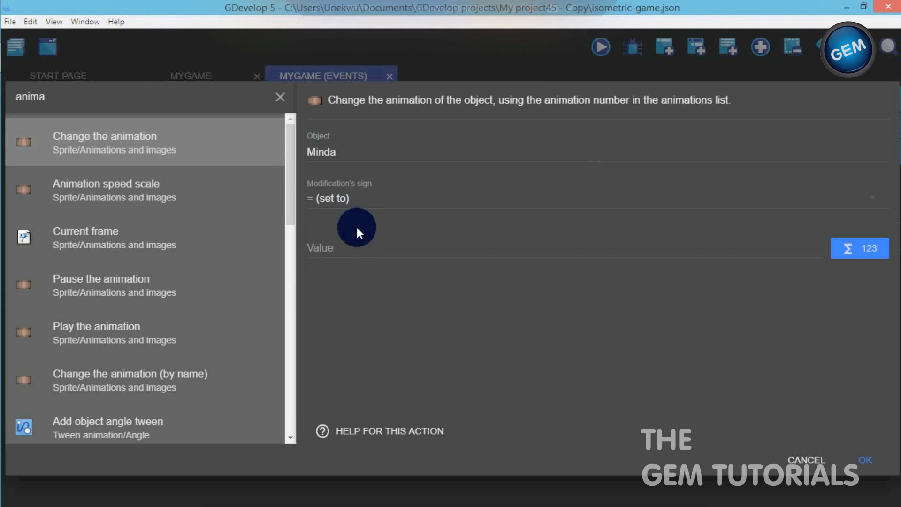
left_click(347, 254)
type("10")
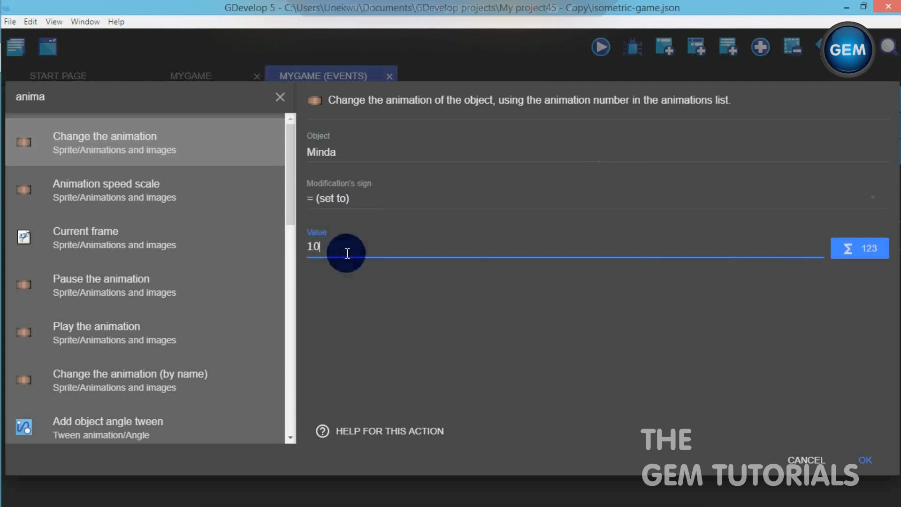
left_click(862, 464)
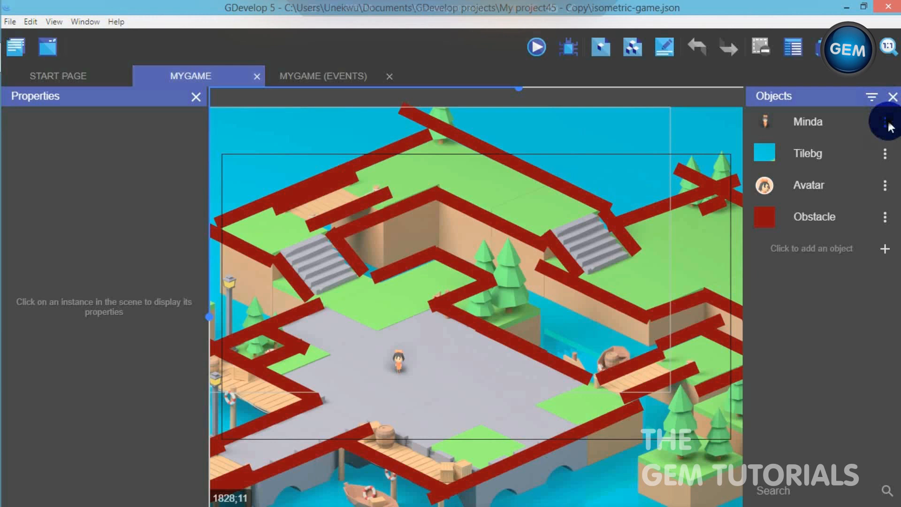
Examine the numbering of the mech animations in the Minda object's properties, and return to the scene's events
left_click(884, 121)
left_click(854, 148)
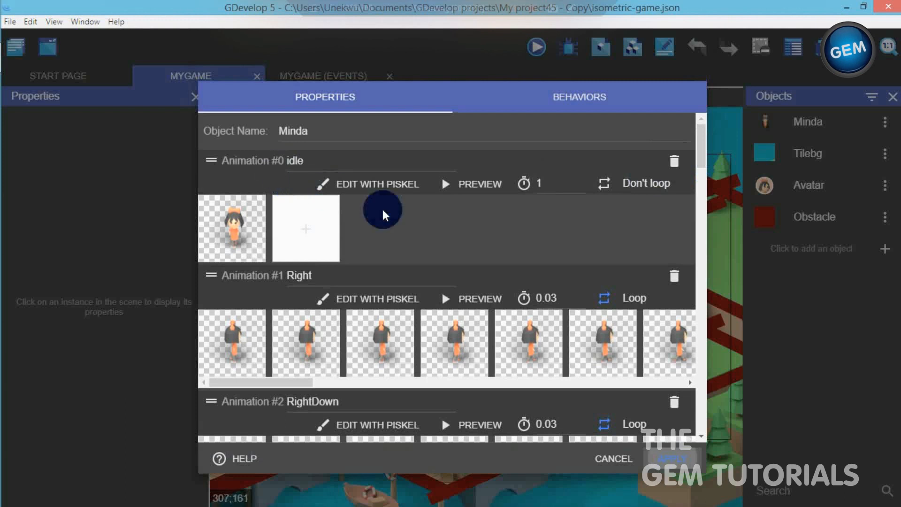
left_click_drag(700, 154, 702, 278)
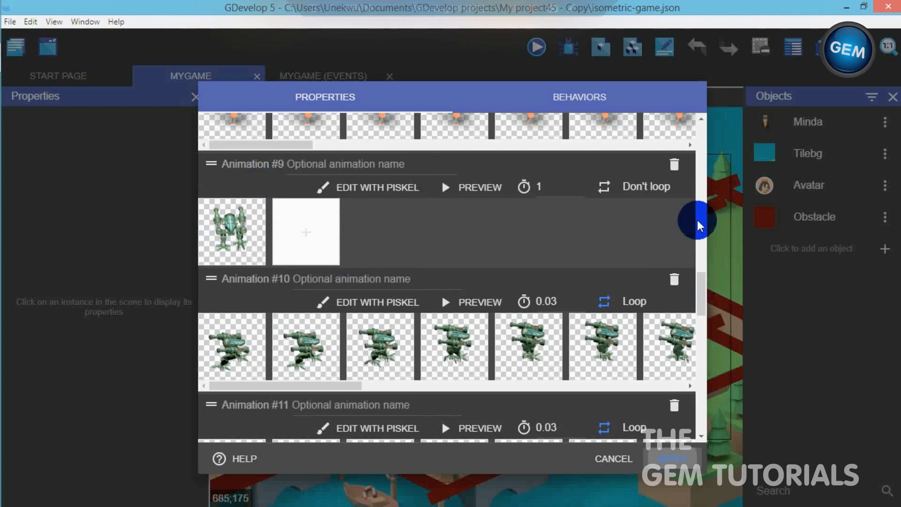
left_click(699, 268)
left_click(701, 290)
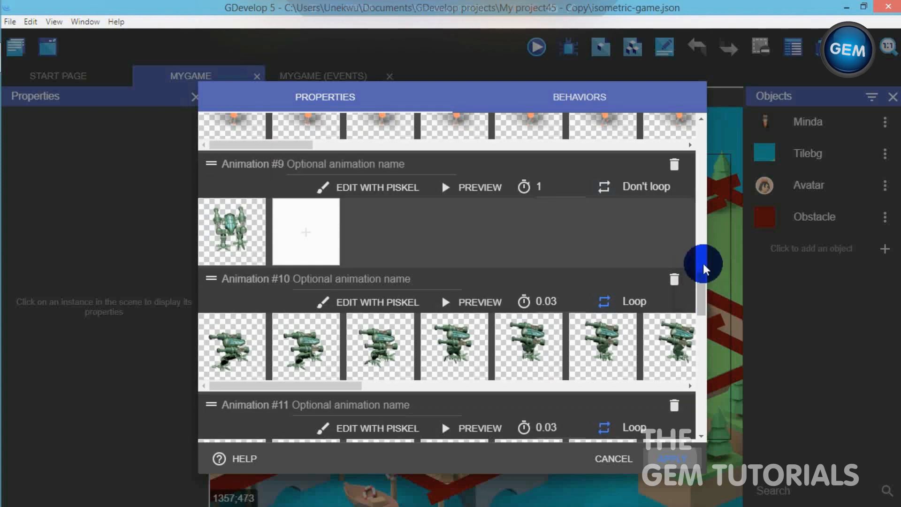
left_click_drag(702, 285, 702, 287)
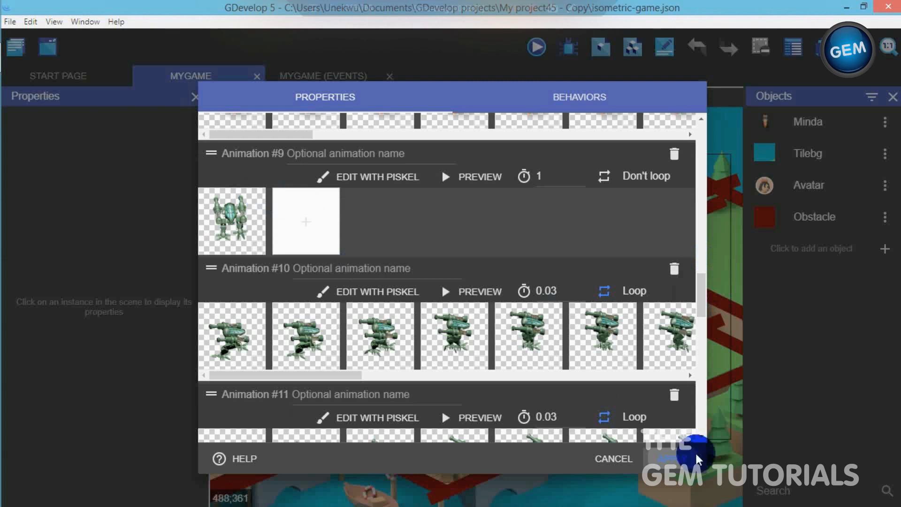
left_click(673, 459)
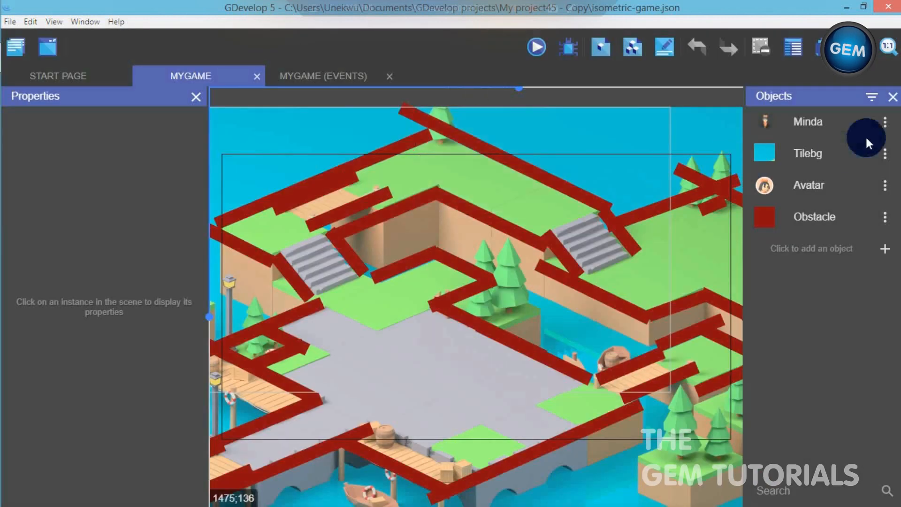
left_click(292, 77)
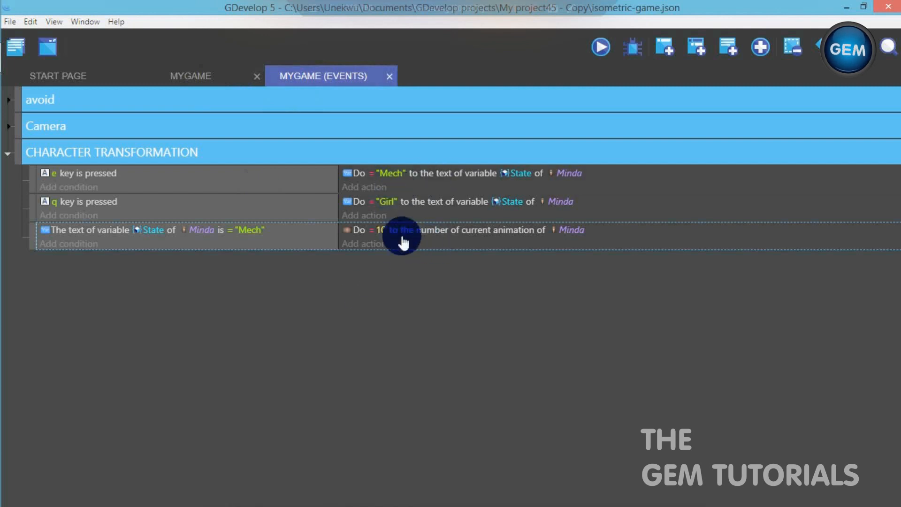
left_click(423, 231)
double_click(424, 230)
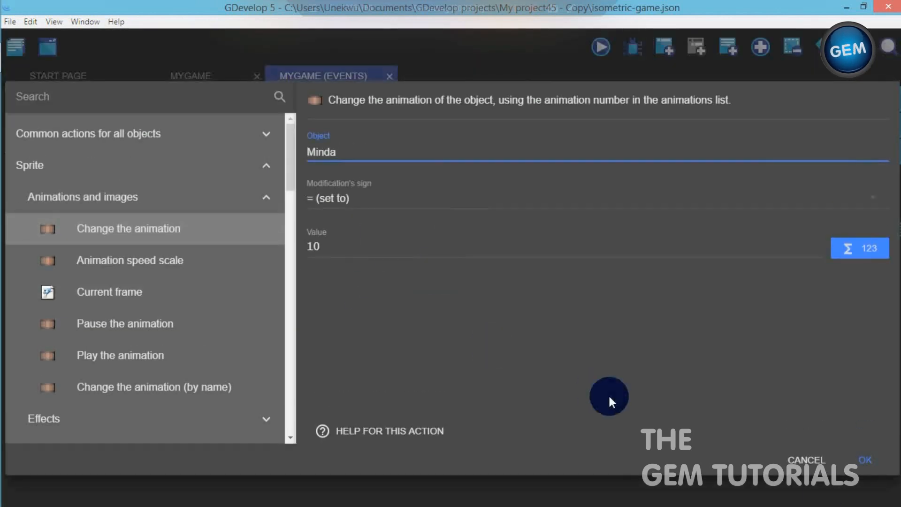
left_click(863, 466)
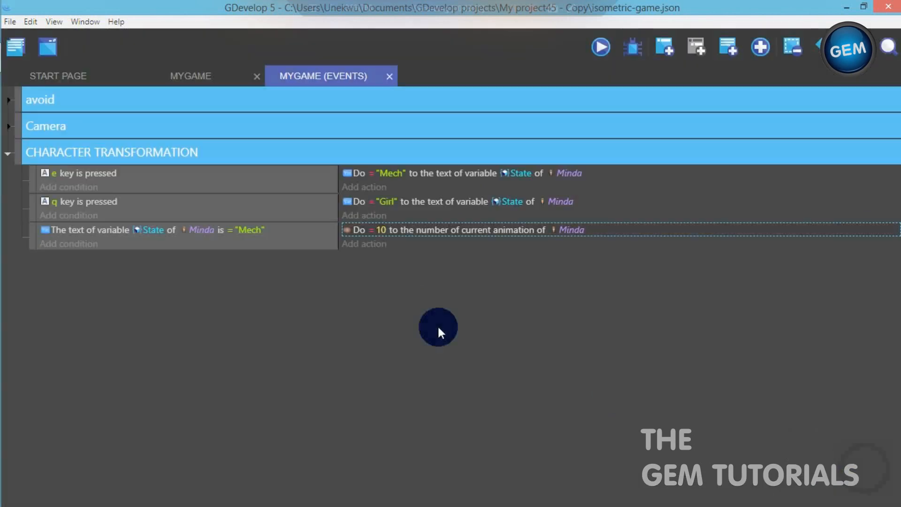
Change the "Mech" event's animation number value to 10+round(Minda.TopDownMovement::Angle()/45) and confirm the action
double_click(418, 232)
left_click(342, 248)
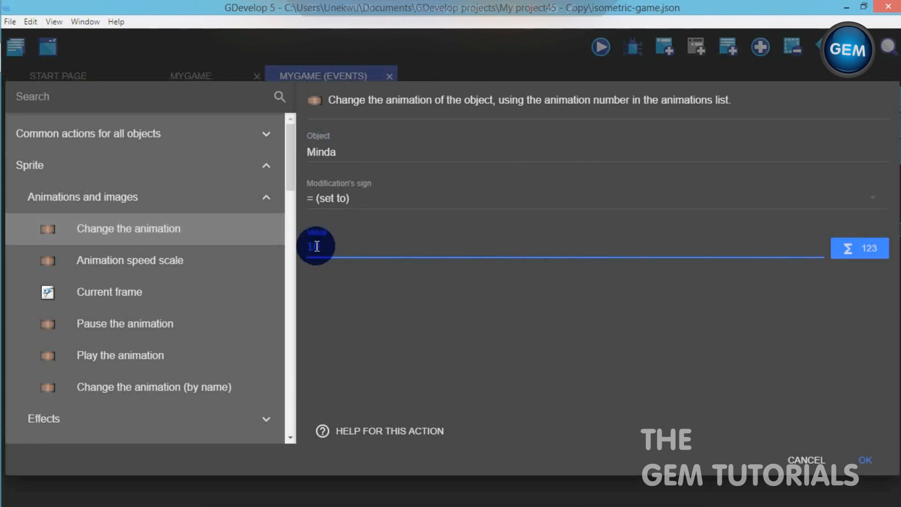
type("+")
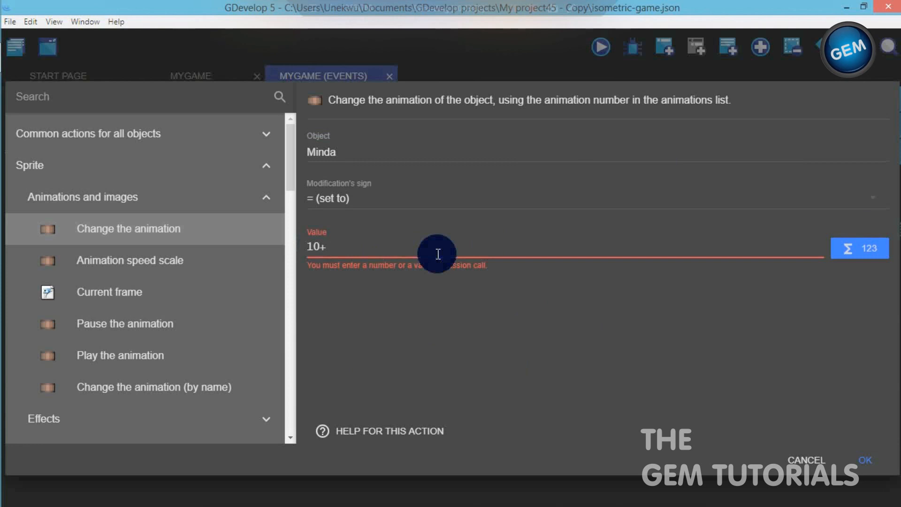
type("roun")
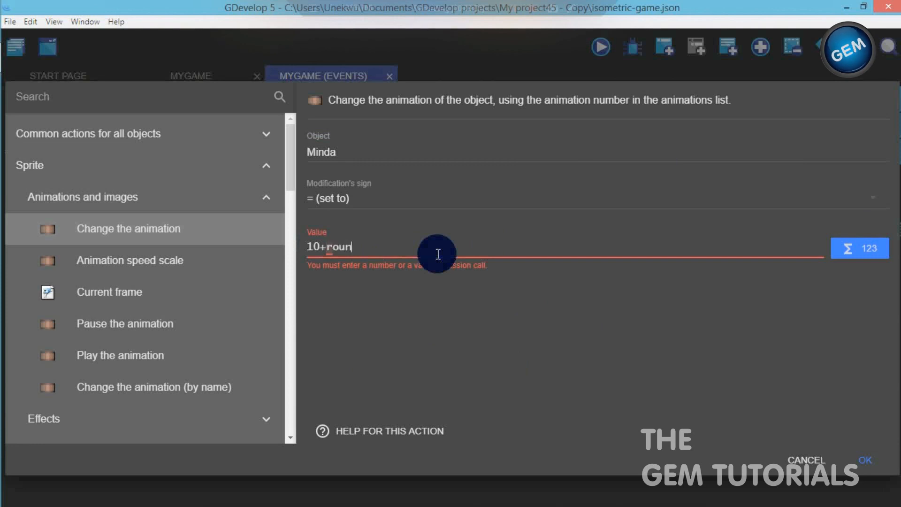
type("d(Minda")
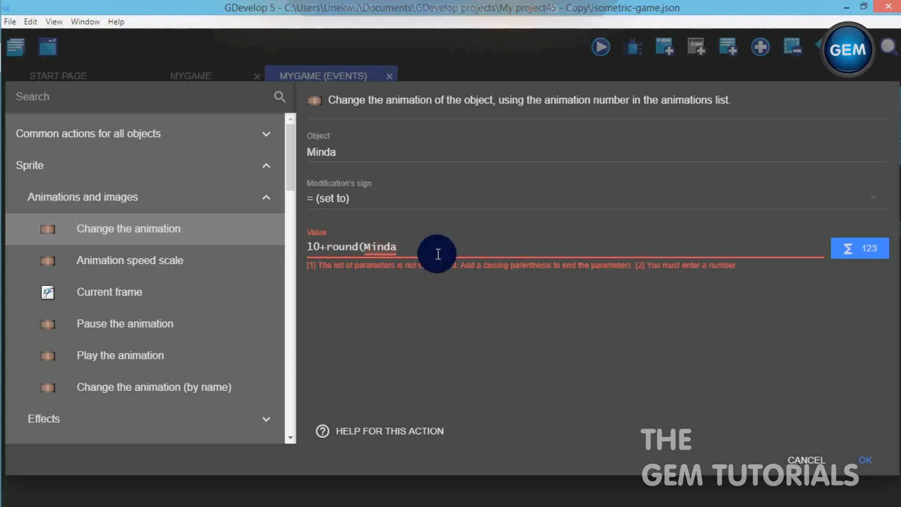
type(".Top")
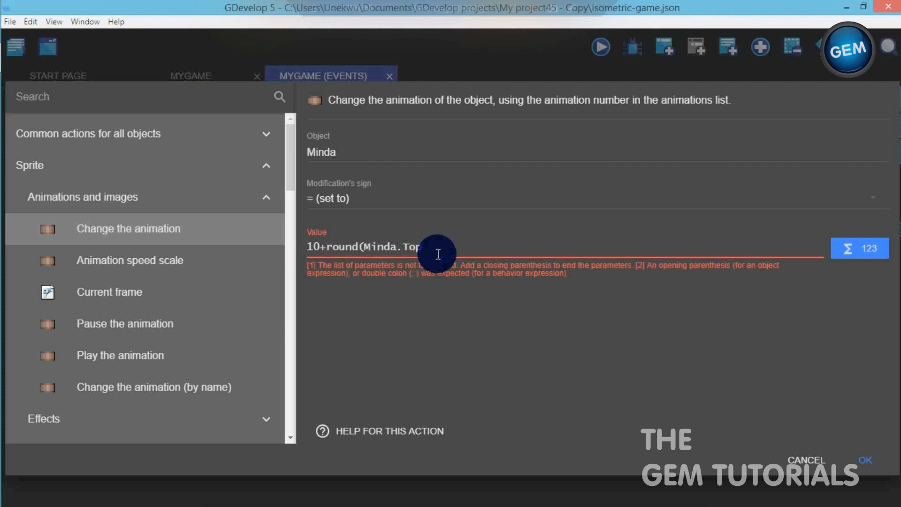
type("DownMovement::")
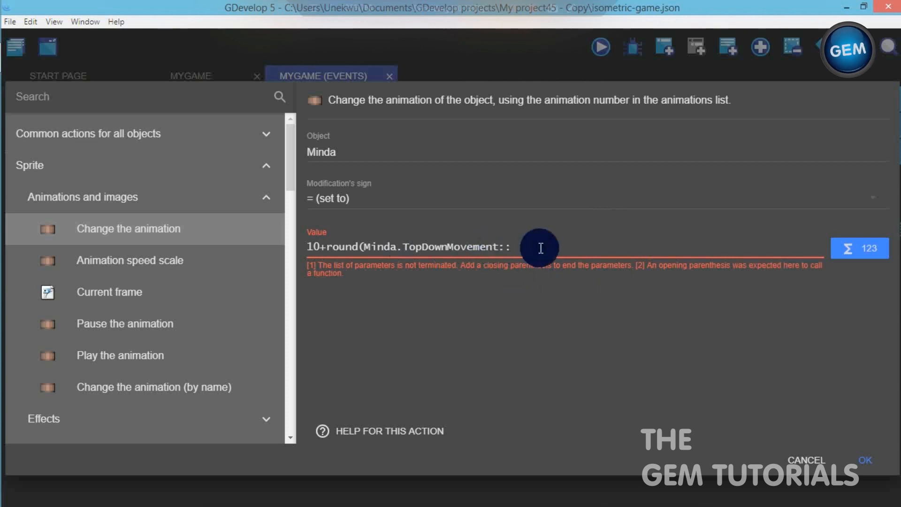
type("Angle")
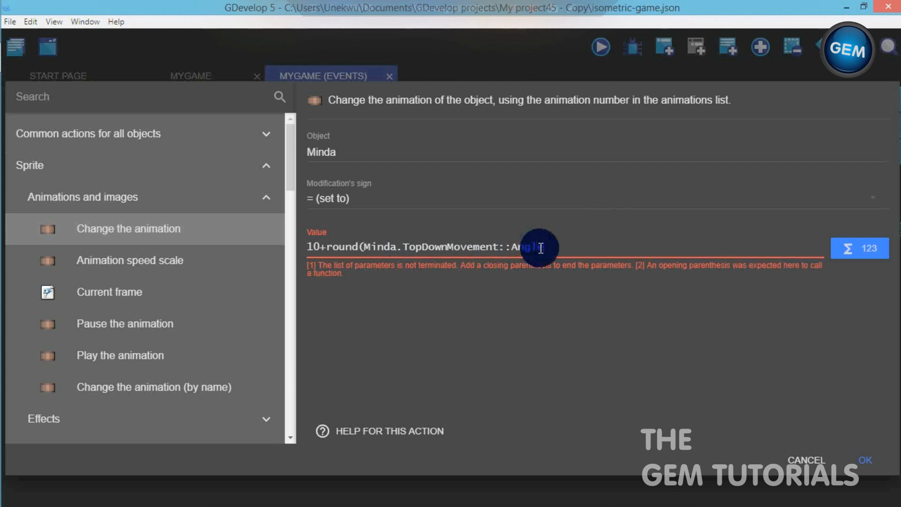
type("()")
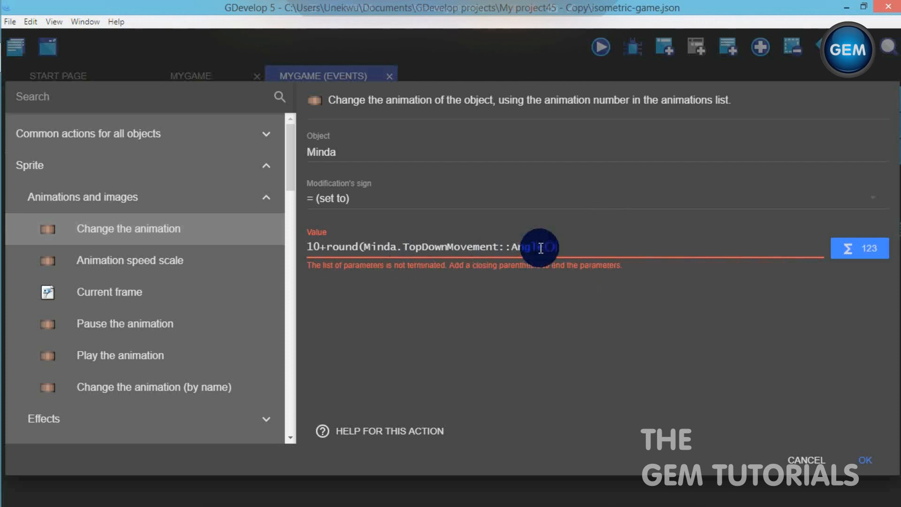
type("/45)")
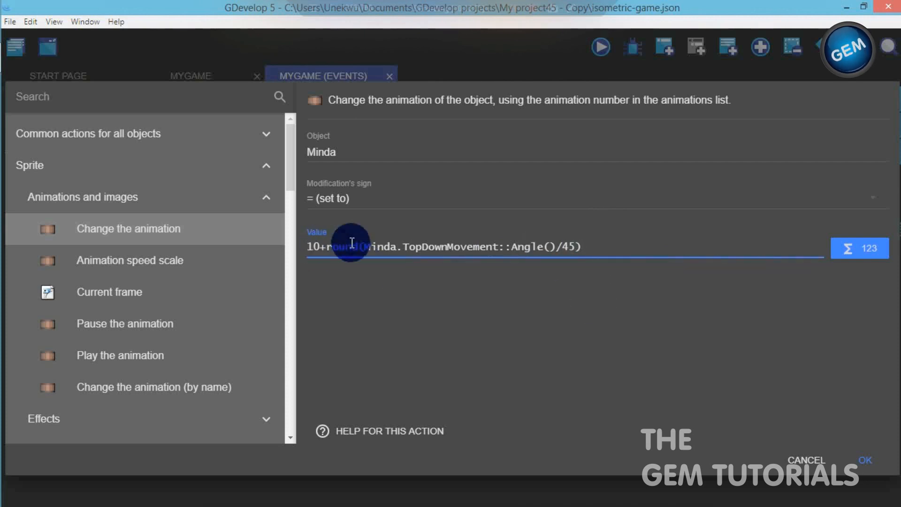
left_click(863, 456)
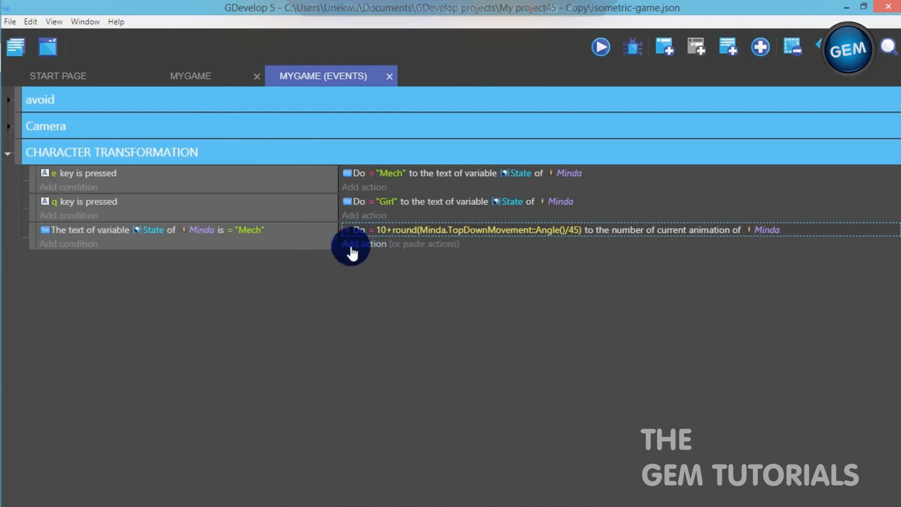
Add a new event below the "Mech" state event and give it an "And" condition
left_click(663, 47)
left_click_drag(20, 255, 38, 256)
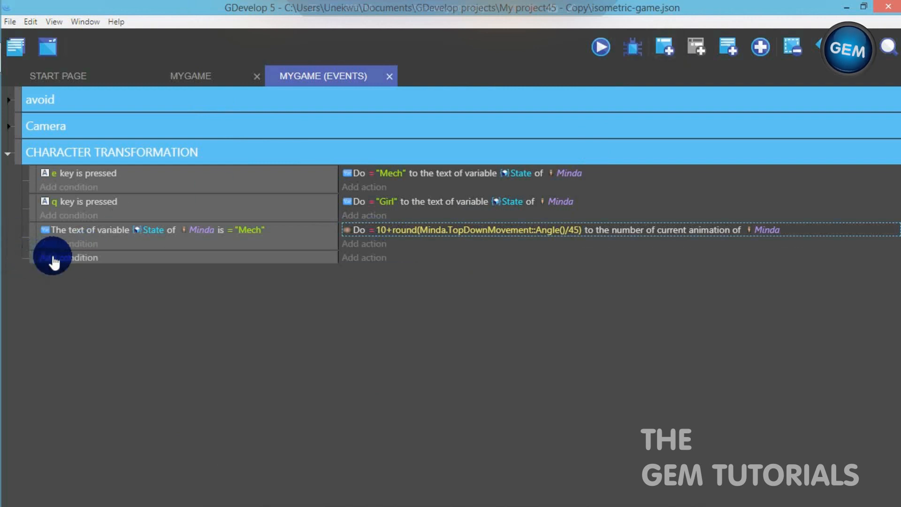
left_click(52, 257)
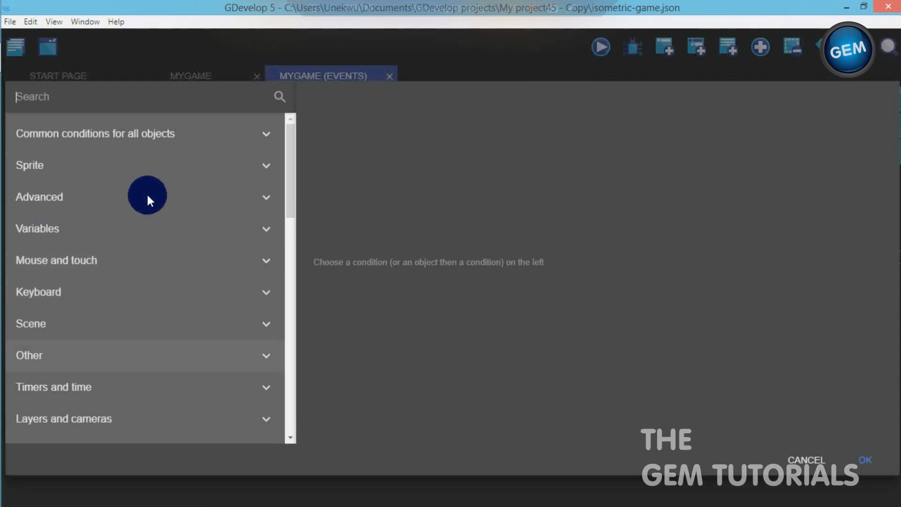
left_click(139, 196)
left_click(134, 227)
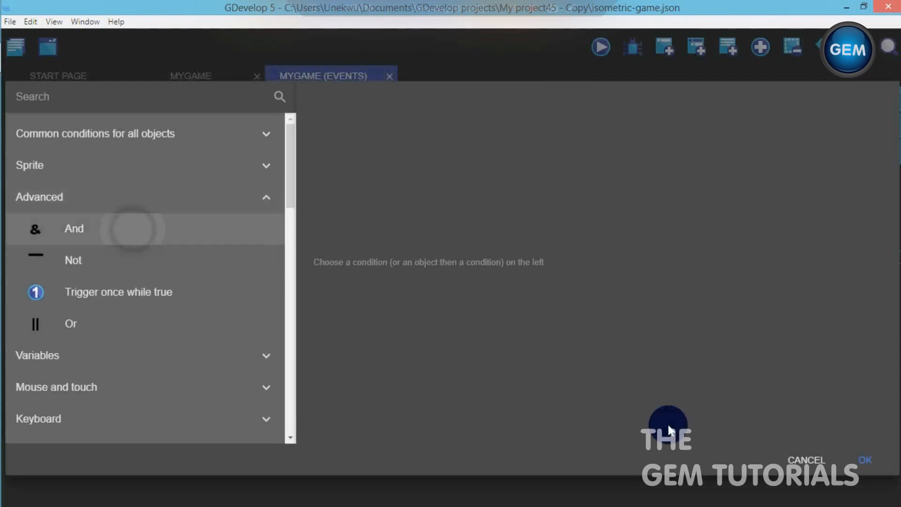
left_click(885, 471)
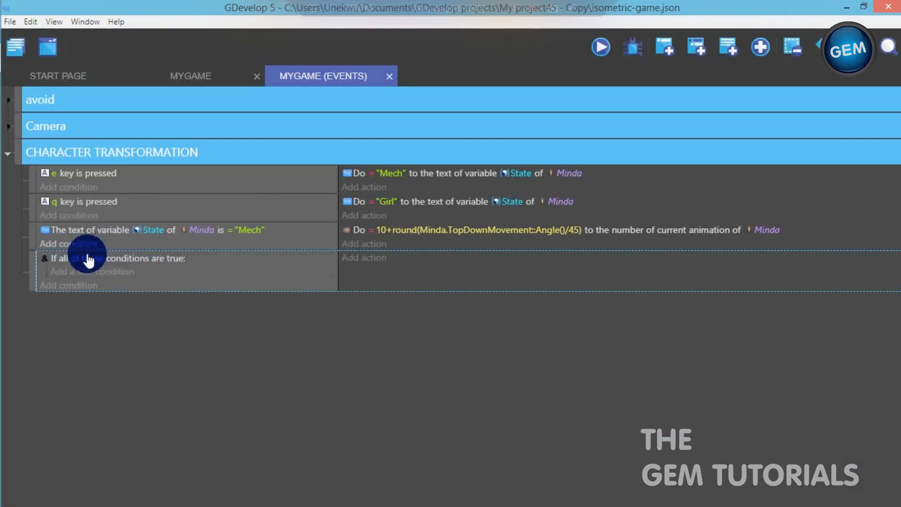
Add a "Text of an object's variable" sub-condition under the "And" condition, targeting object Minda's variable State
left_click(81, 269)
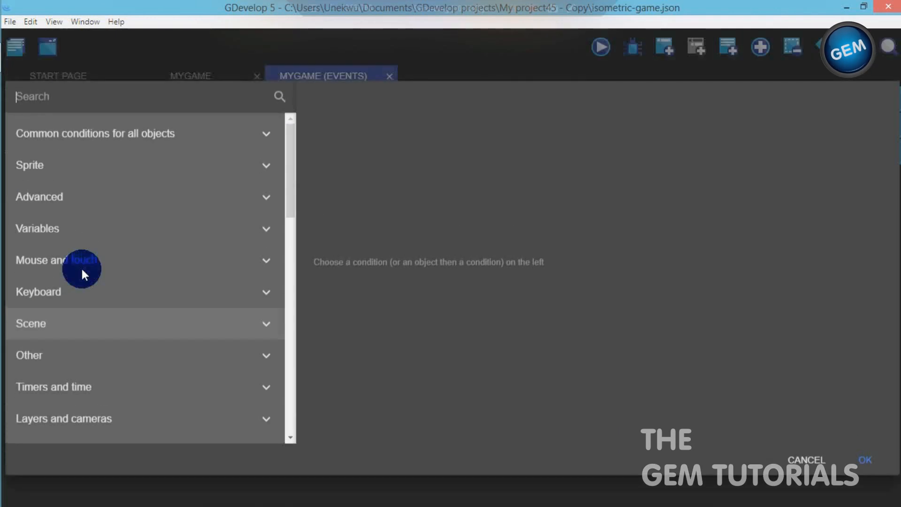
type("text")
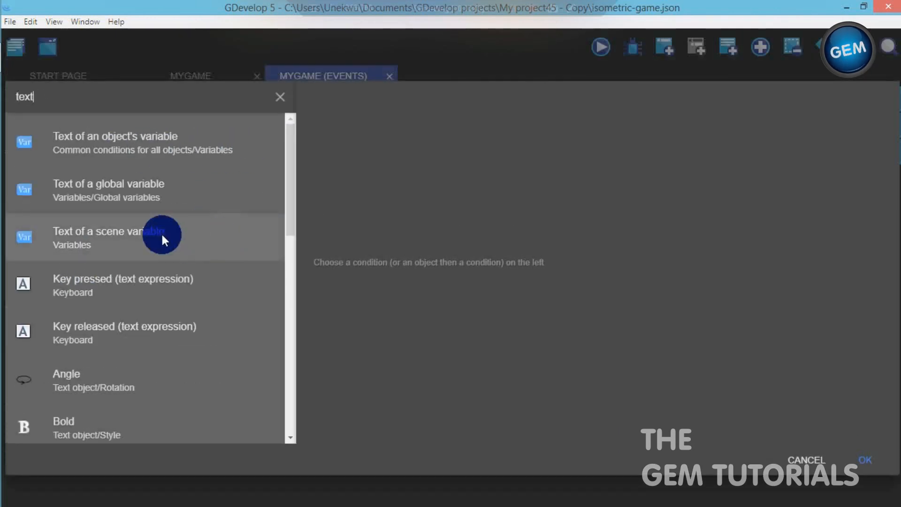
left_click(149, 248)
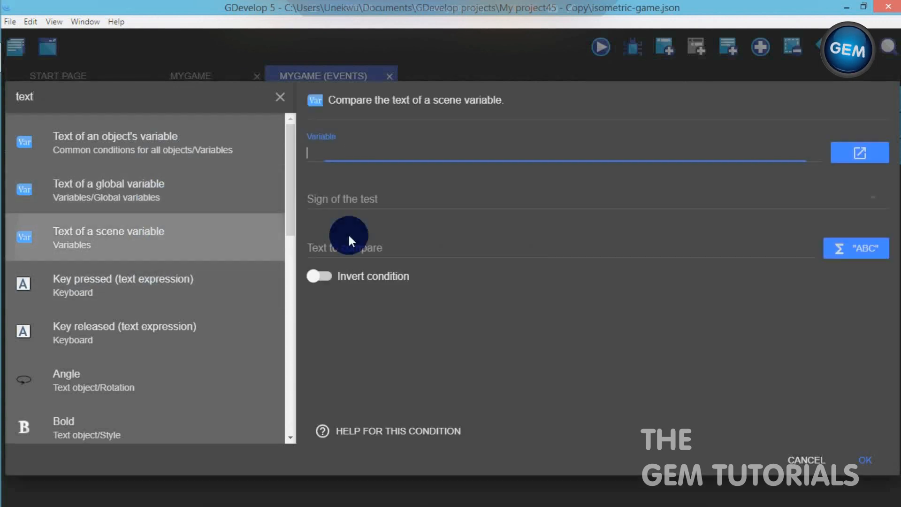
left_click(167, 147)
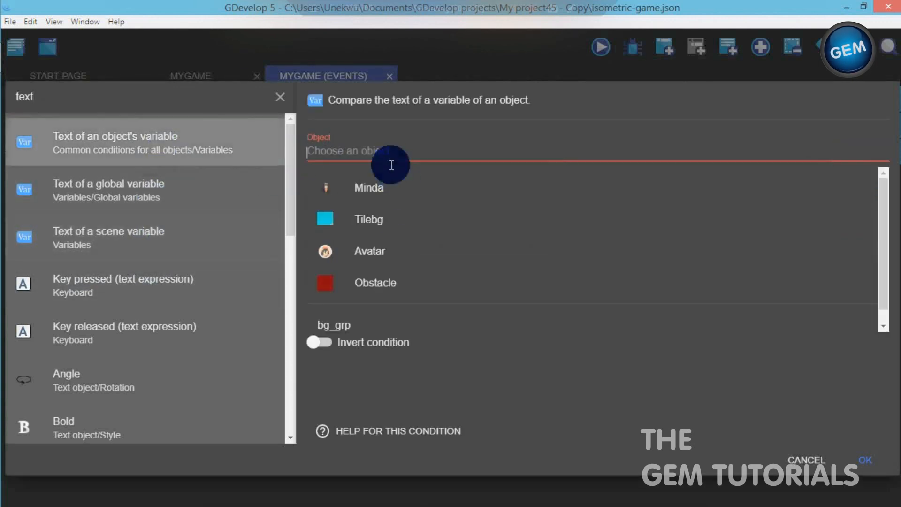
left_click(372, 181)
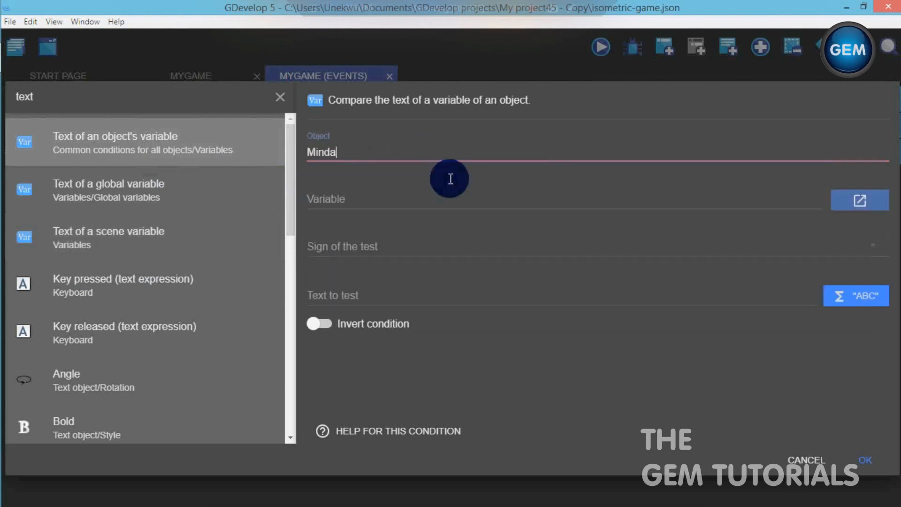
left_click(372, 210)
type("State")
left_click(368, 235)
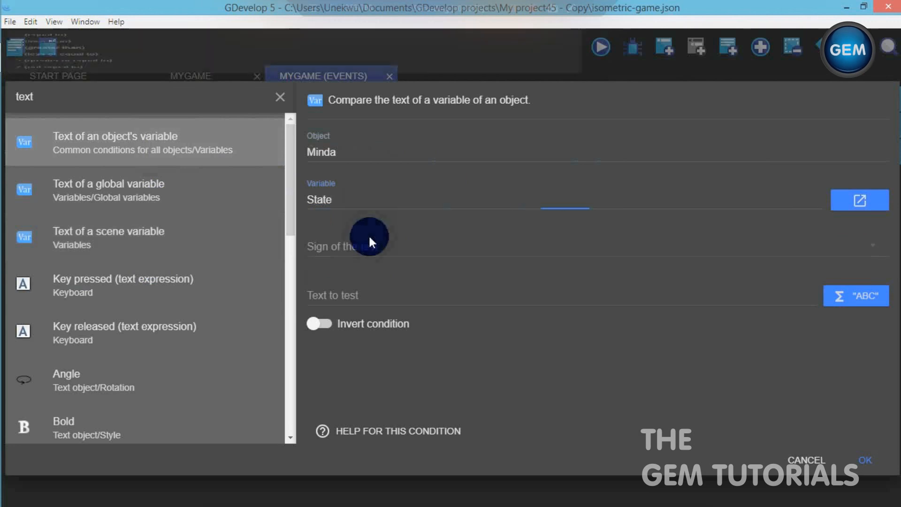
Make the sub-condition test whether the State text is = (equal to) "Mech", and confirm it
left_click(362, 249)
left_click(353, 290)
type("\"")
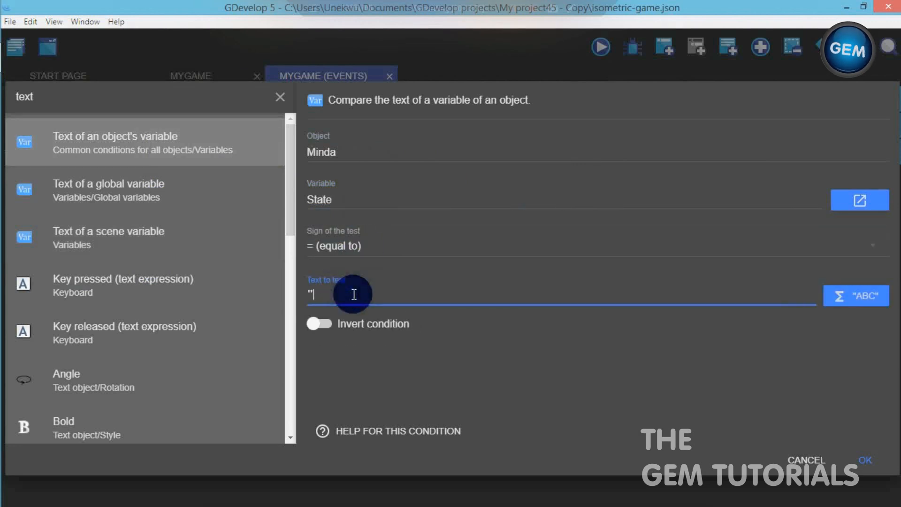
type("Mech\"")
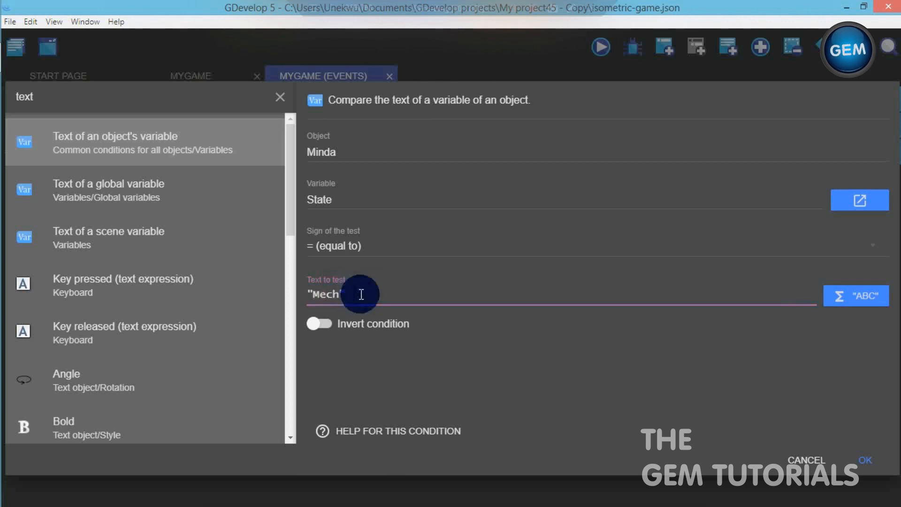
left_click(871, 464)
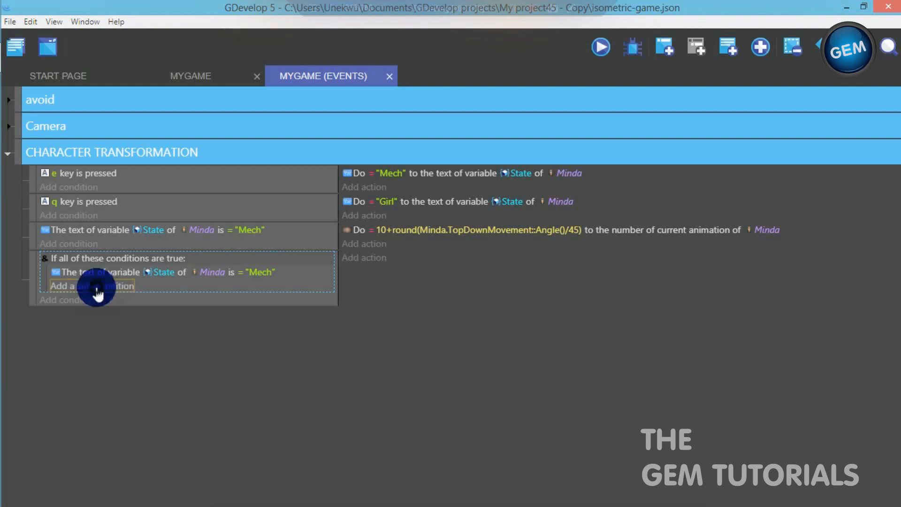
Add the top-down movement "Is moving" sub-condition for Minda to the "And" group, and invert it
left_click(96, 289)
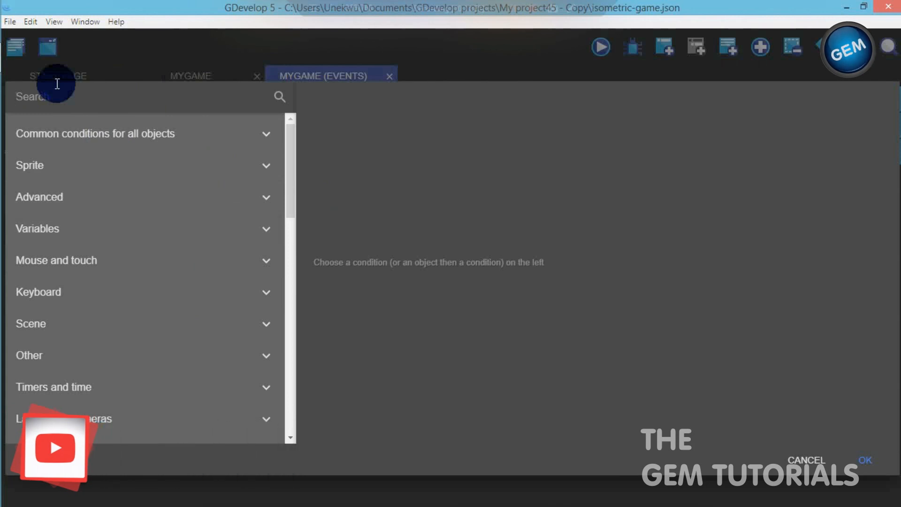
type("mind")
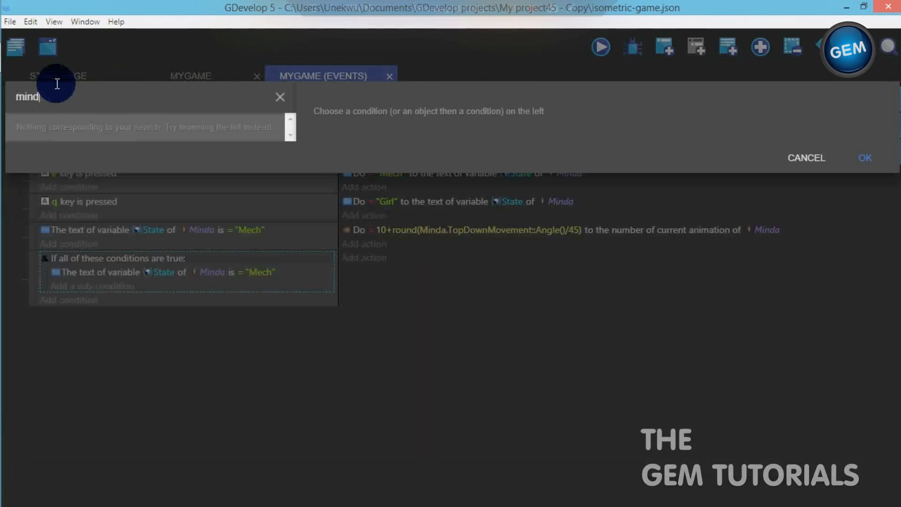
key("BackSpace")
key("BackSpace")
key("BackSpace")
key("BackSpace")
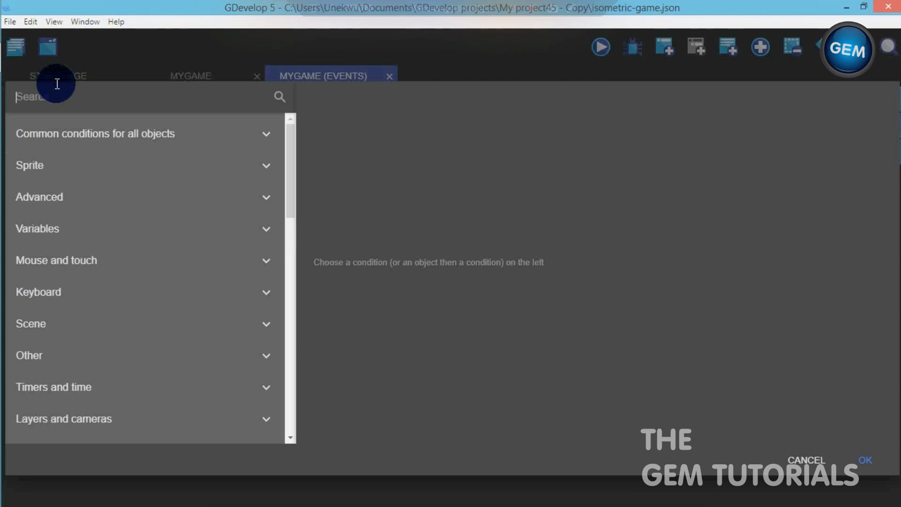
type("movin")
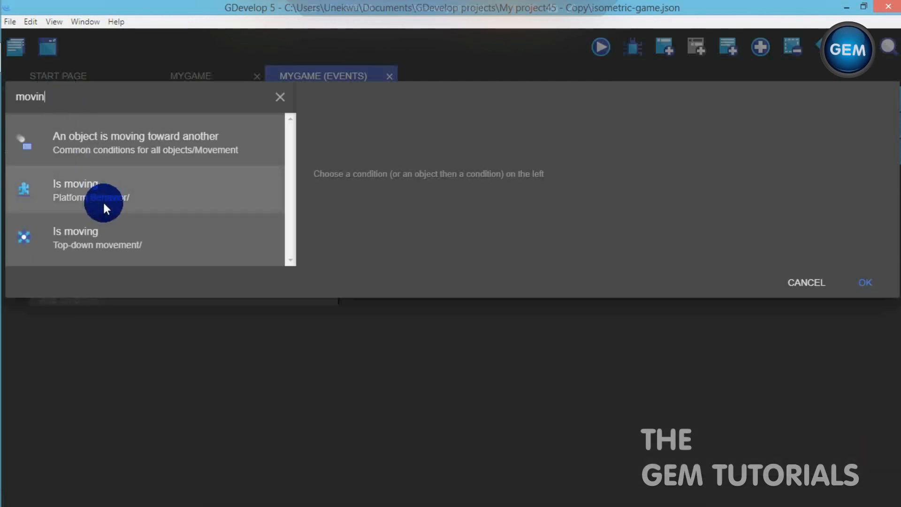
left_click(105, 232)
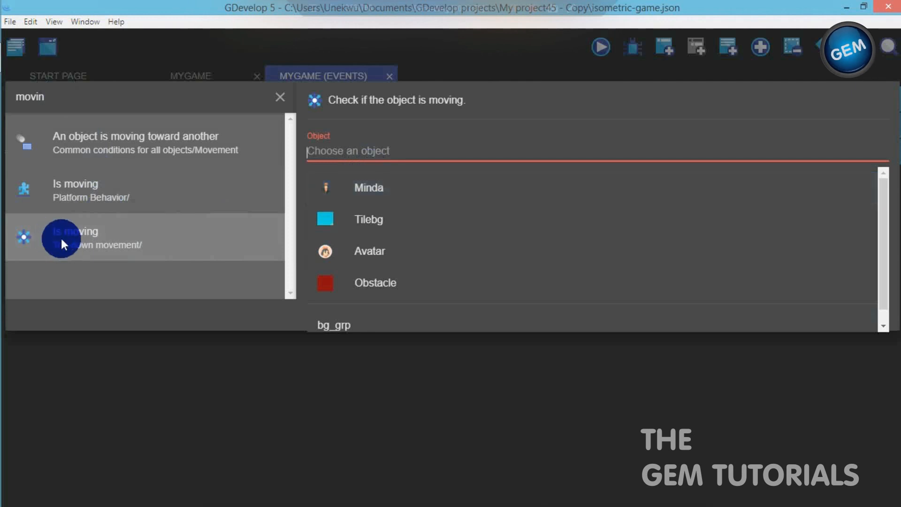
left_click(370, 192)
left_click(865, 283)
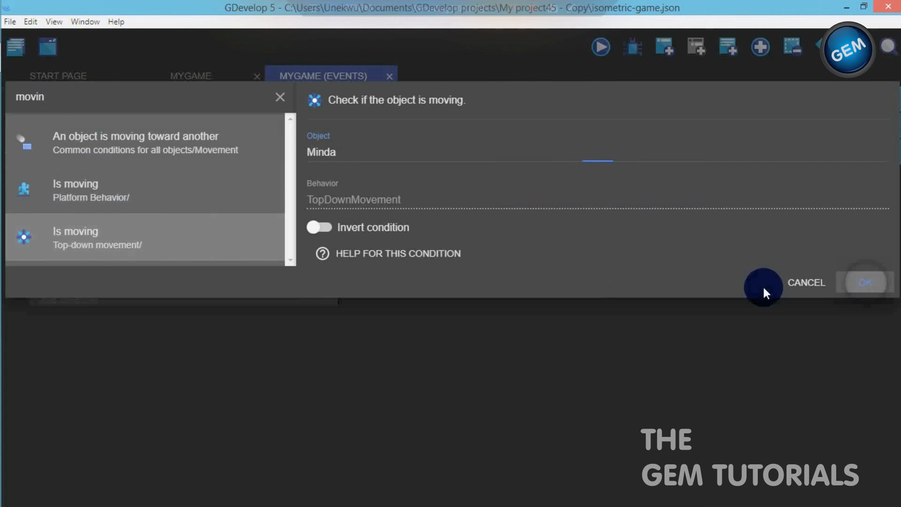
right_click(120, 292)
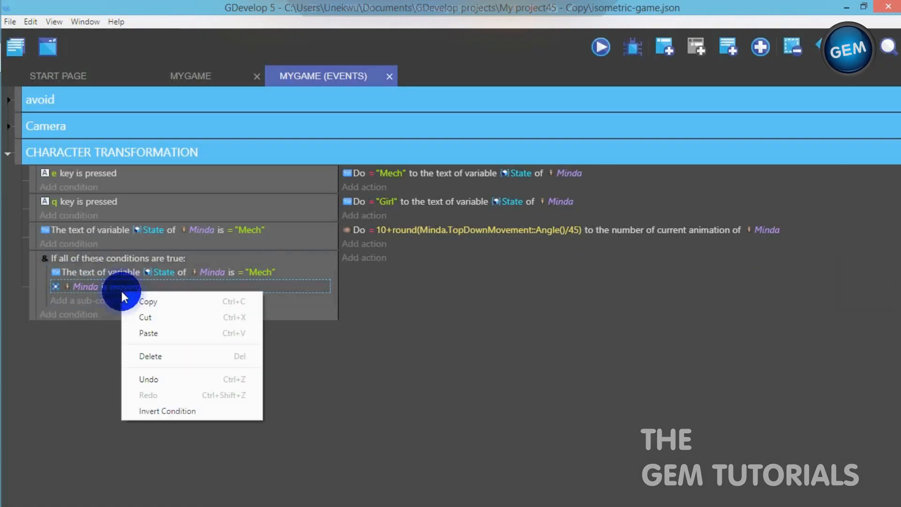
left_click(180, 412)
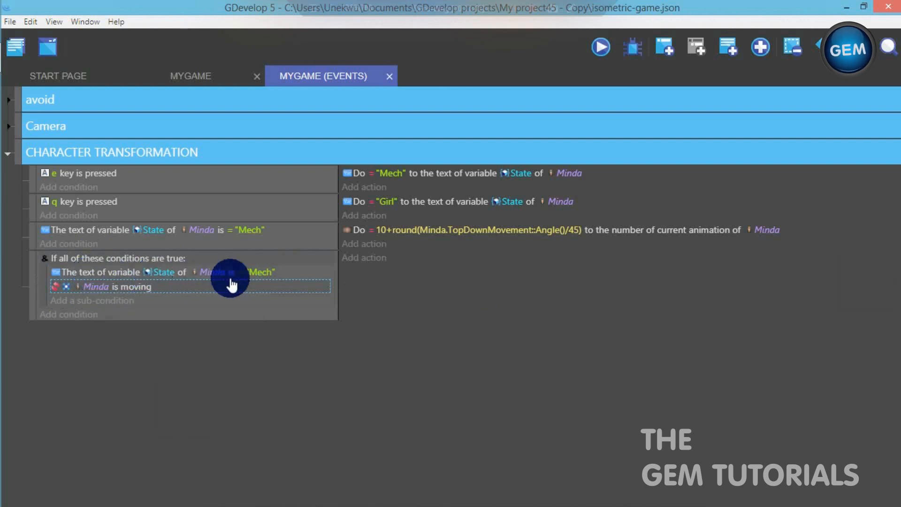
Add a "Change the animation" action to the "And" event that sets Minda's animation number to 9
left_click(358, 263)
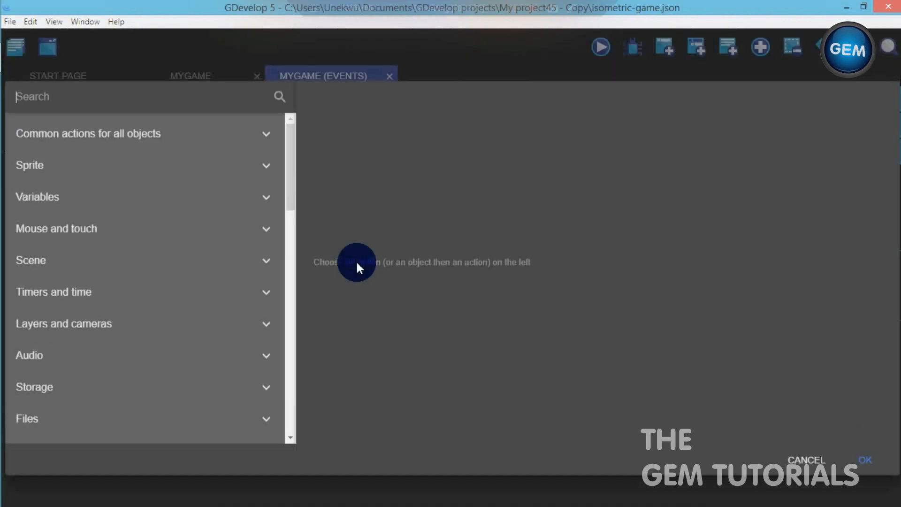
type("anima")
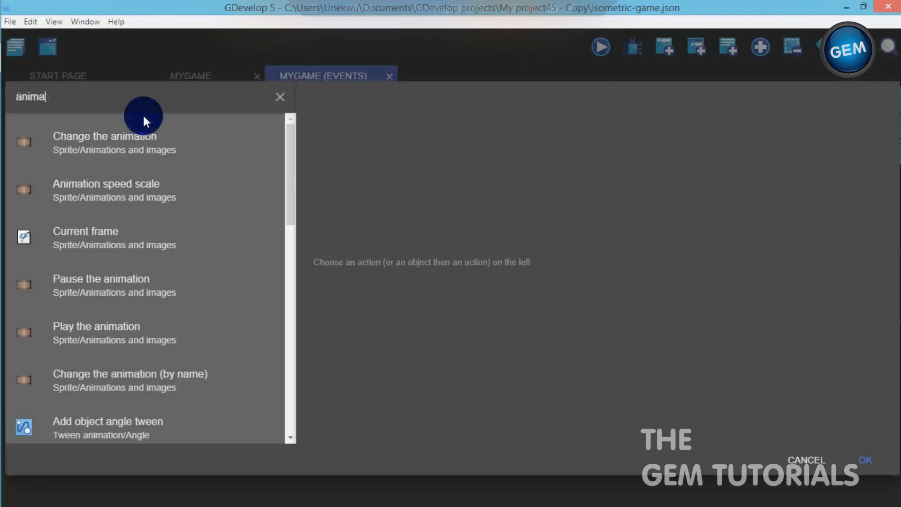
left_click(135, 140)
left_click(402, 188)
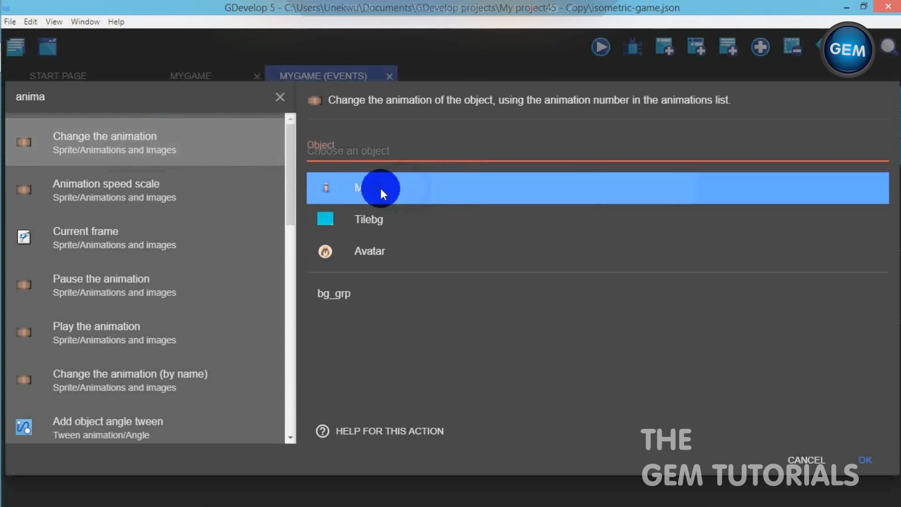
left_click(362, 192)
left_click(345, 199)
left_click(351, 253)
type("9")
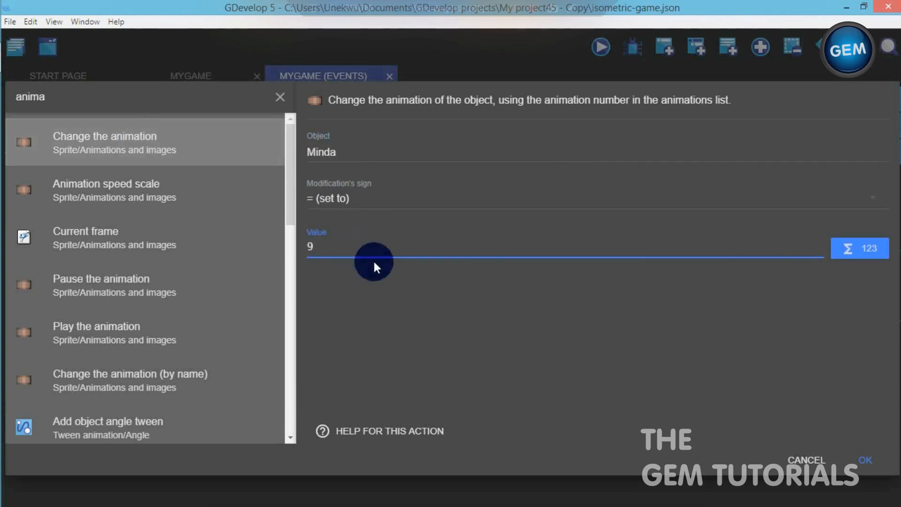
left_click(868, 457)
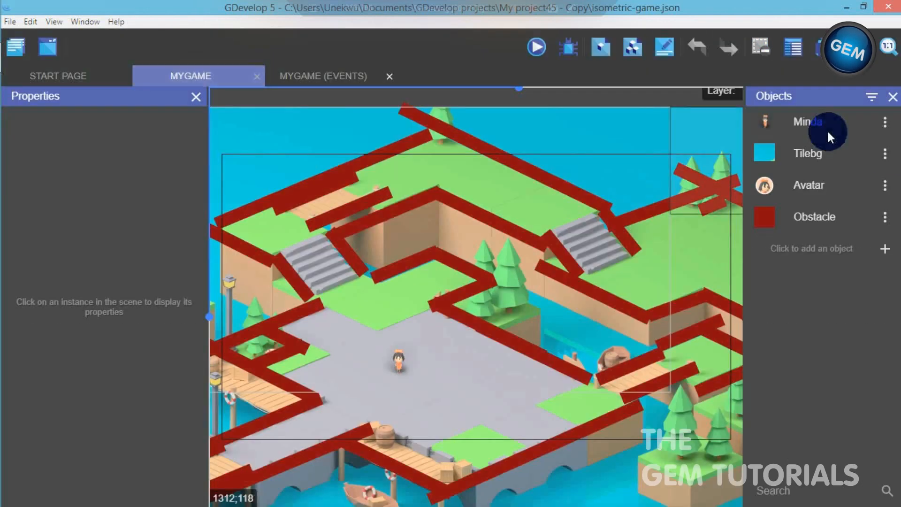
Check Minda's animation list in the scene editor for the mech idle animation's number, and return to the events sheet
left_click(885, 123)
left_click(865, 154)
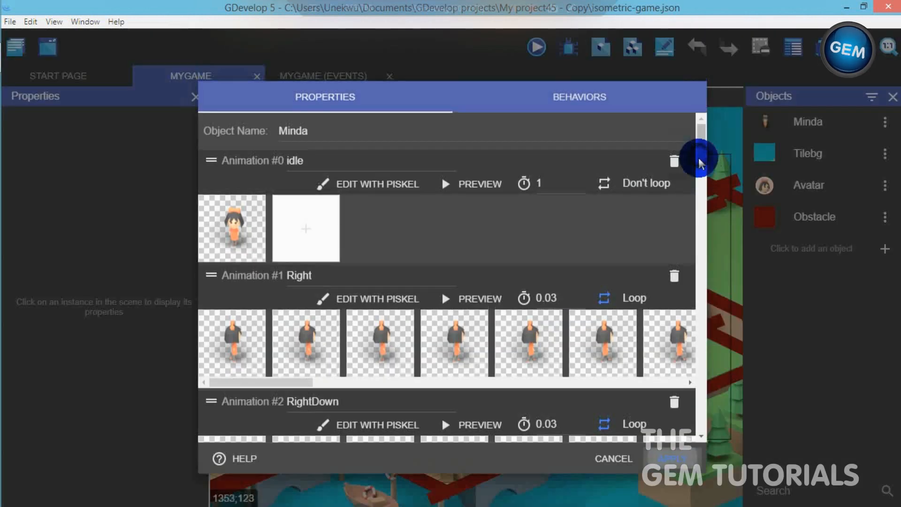
left_click_drag(699, 160, 695, 296)
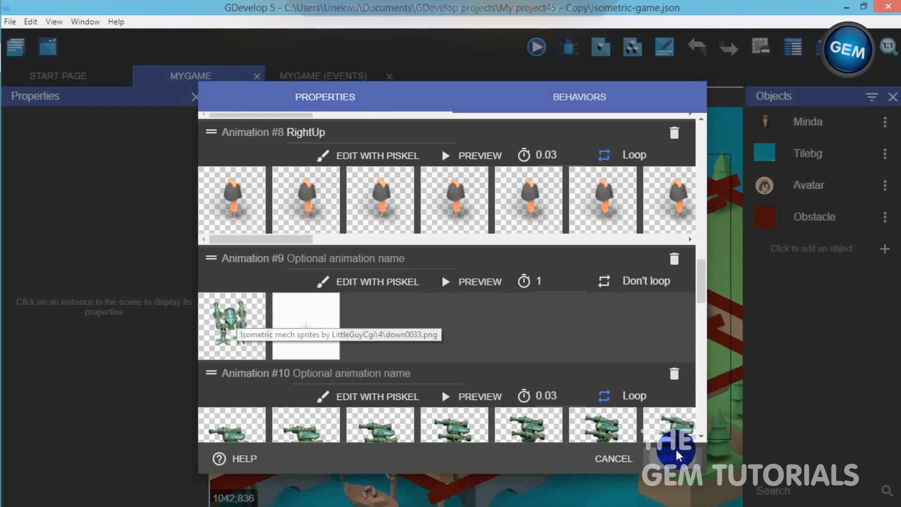
key("Escape")
left_click(311, 75)
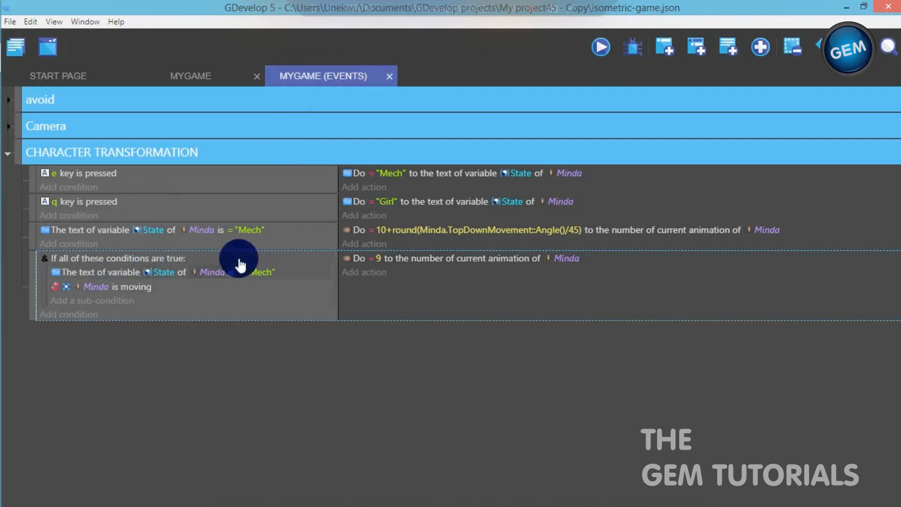
Add a new event below the mech idle event with a "Text of an object's variable" condition on Minda's variable State
left_click(664, 46)
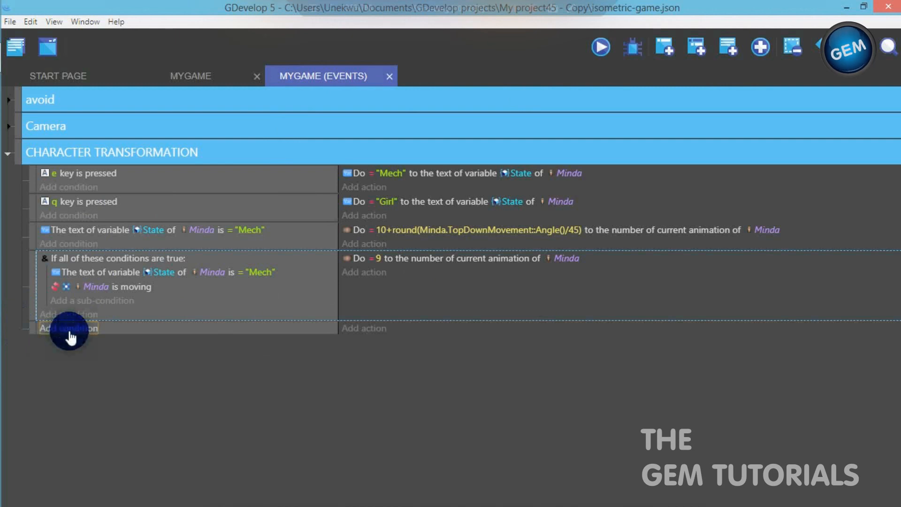
left_click(82, 315)
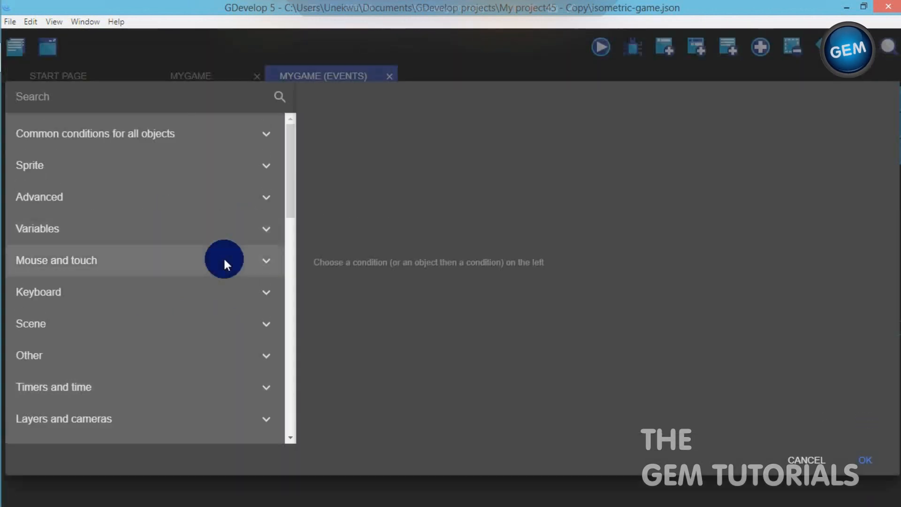
type("v")
key("BackSpace")
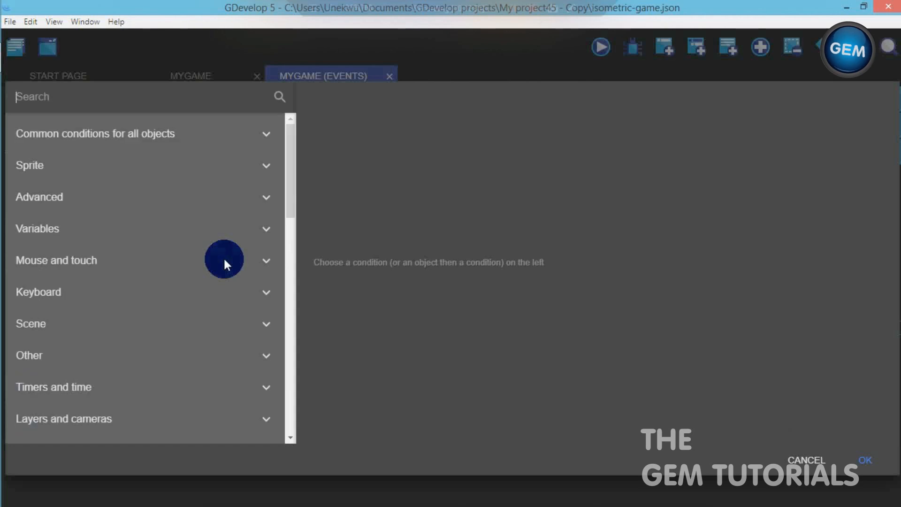
type("text")
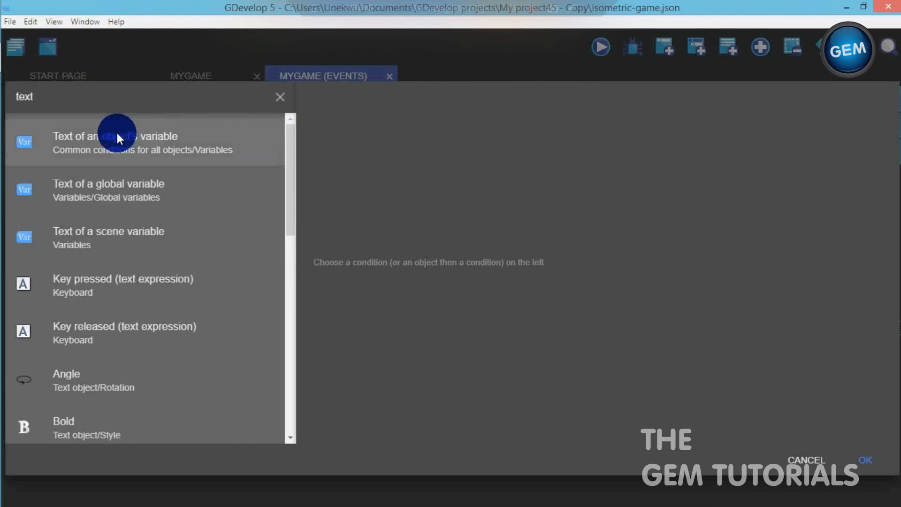
left_click(126, 148)
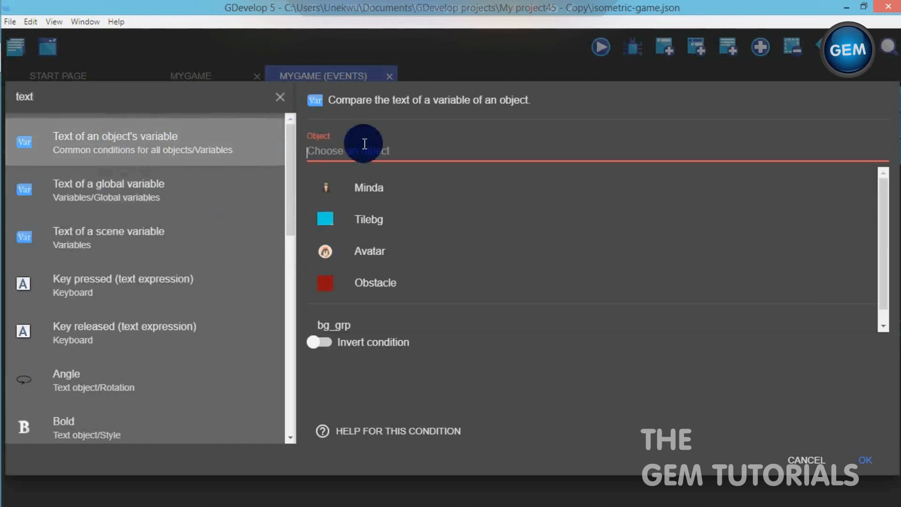
left_click(367, 182)
left_click(347, 205)
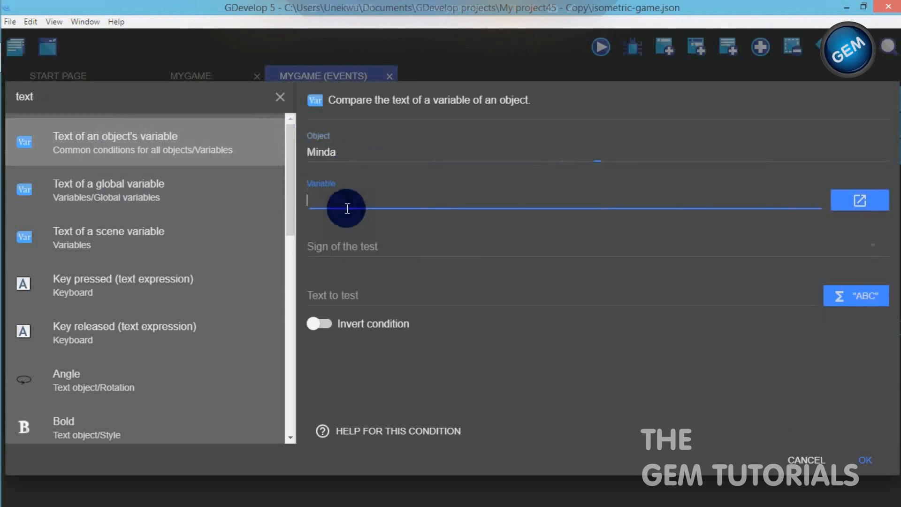
type("State")
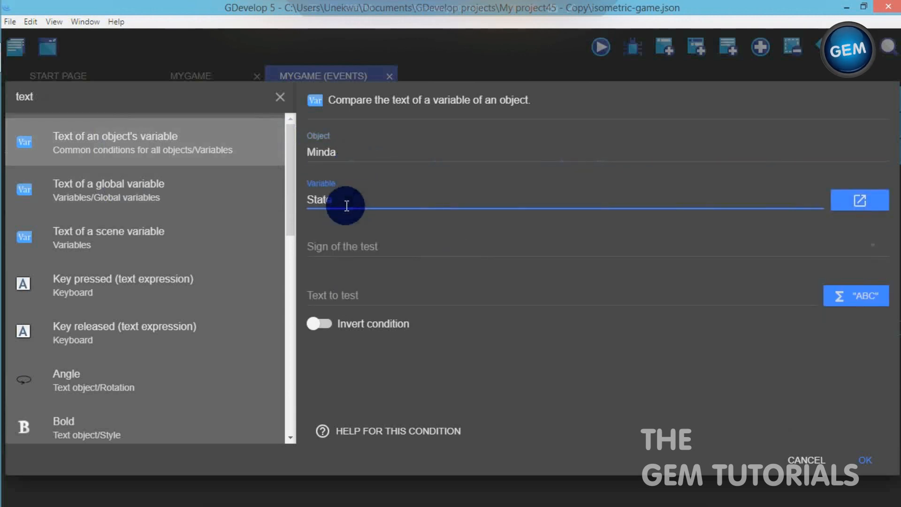
Make the condition test whether the State text is = (equal to) "Girl", and confirm it
left_click(347, 237)
left_click(346, 244)
left_click(349, 298)
type("\"\"")
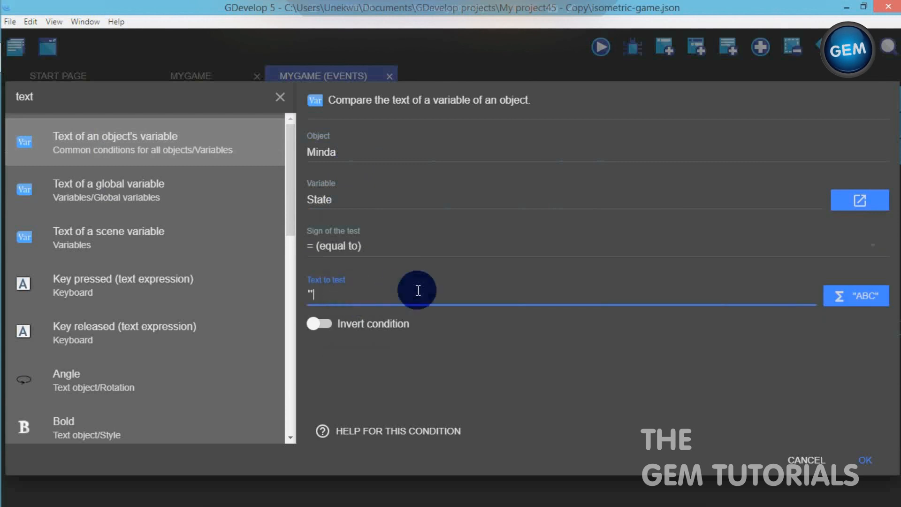
key("BackSpace")
type("Girl\"")
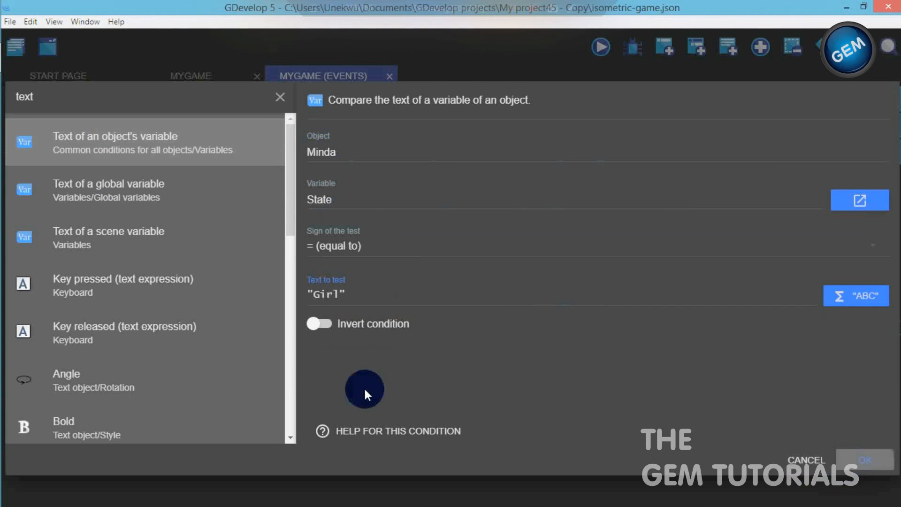
key("Return")
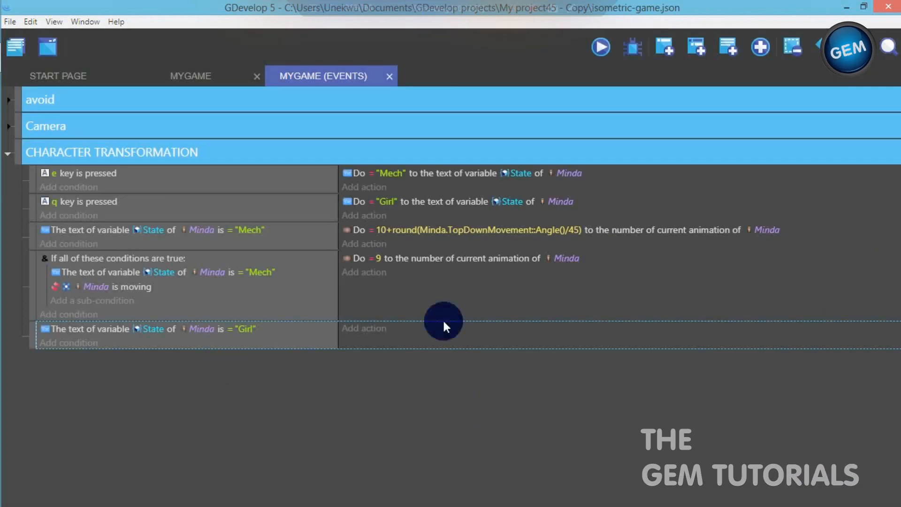
Add a "Change the animation" action to the "Girl" state event, targeting Minda with the = (set to) sign
left_click(364, 330)
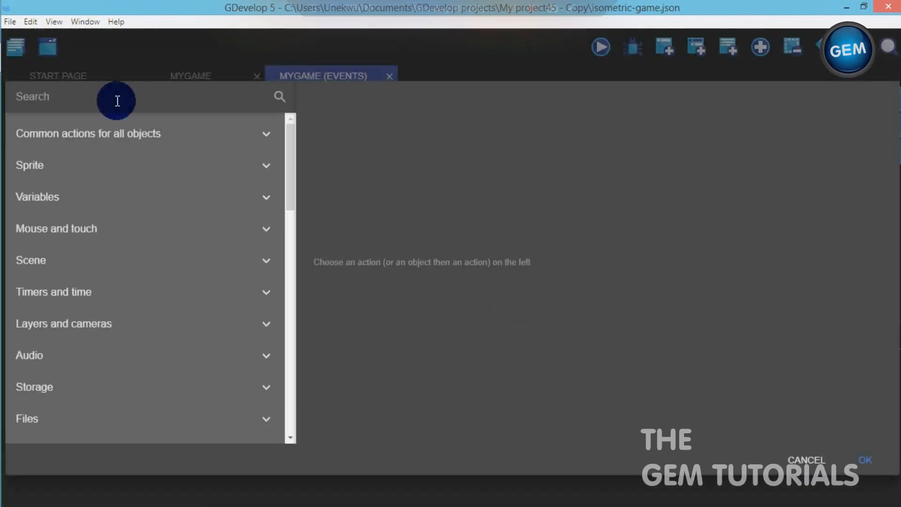
left_click(90, 96)
type("anima")
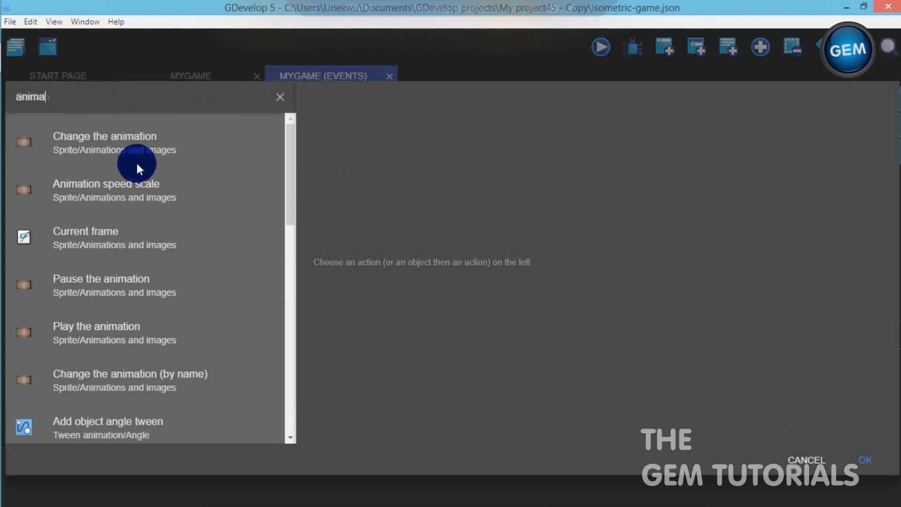
left_click(129, 158)
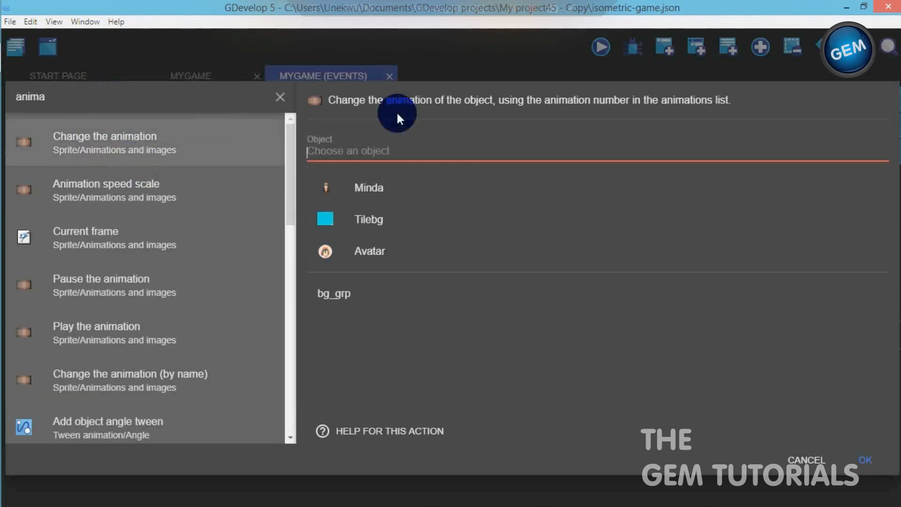
left_click(365, 188)
left_click(345, 193)
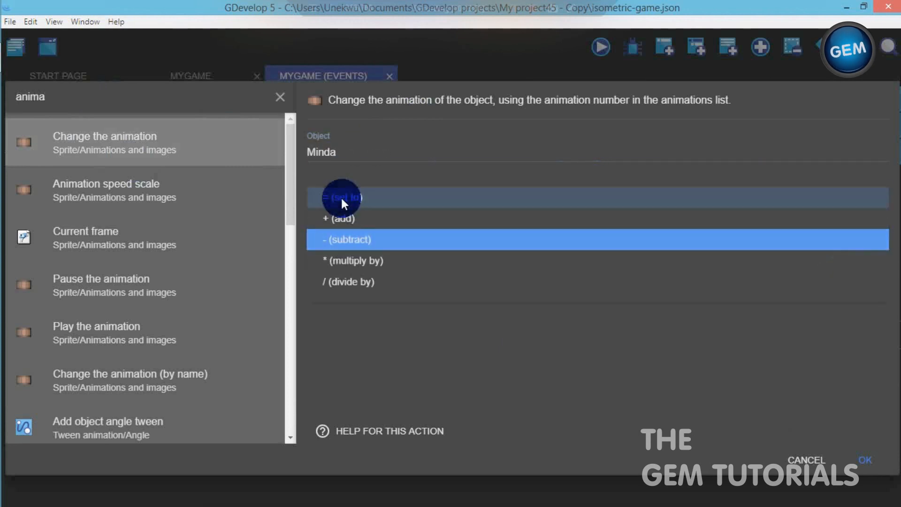
left_click(344, 215)
Set the action's animation value to 1+round(Minda.TopDownMovement::Angle()/45) and confirm the action
left_click(348, 247)
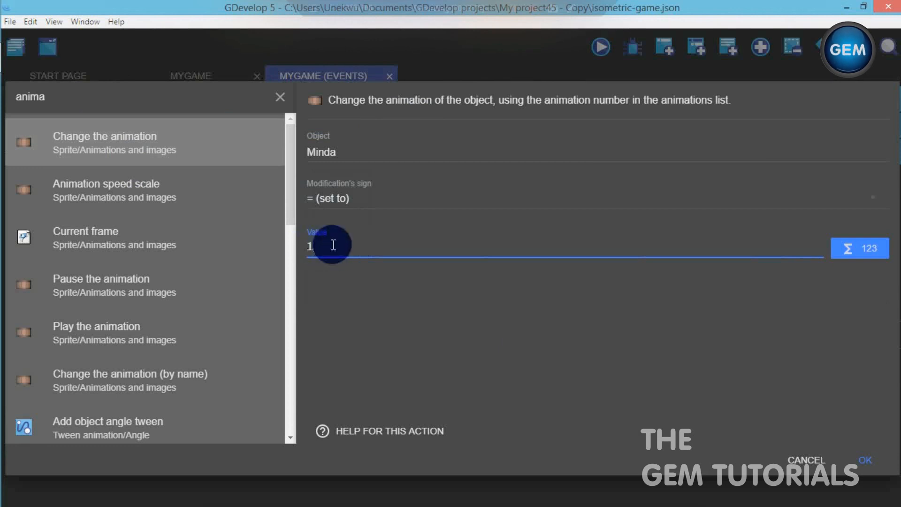
type("+")
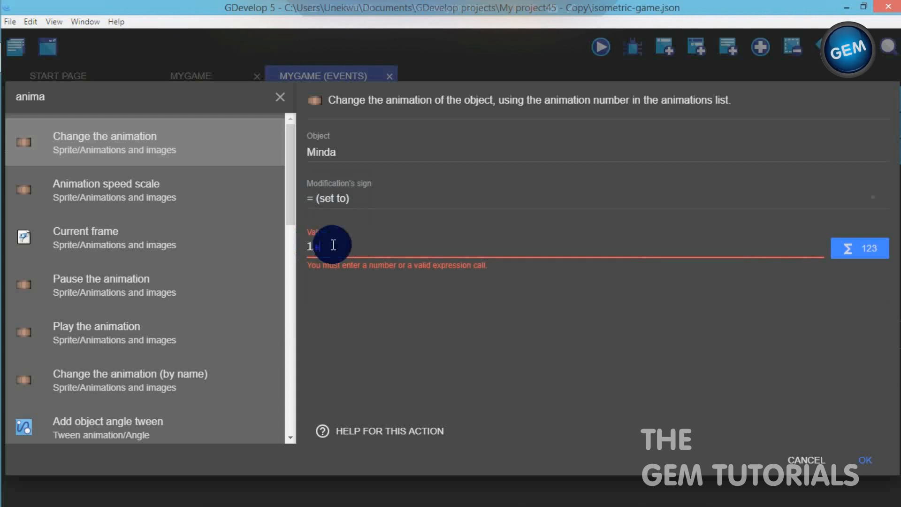
type("round(")
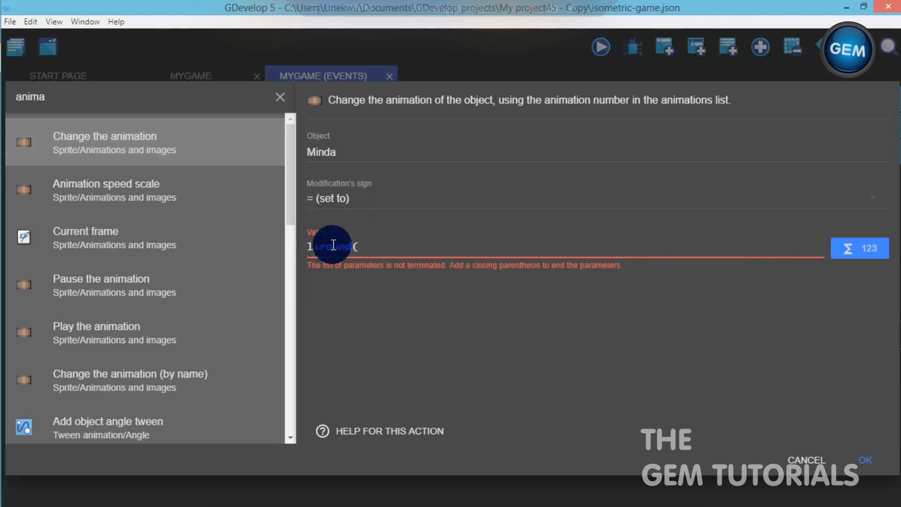
type("Minde")
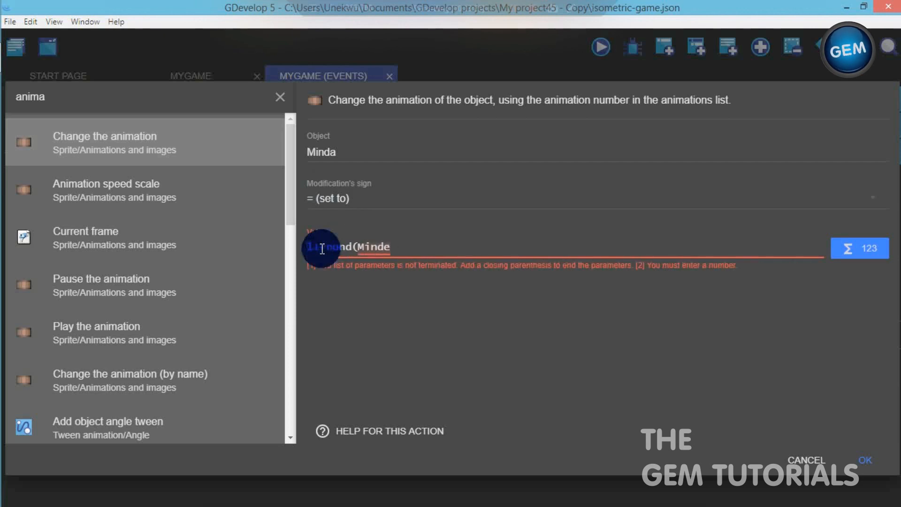
left_click(421, 253)
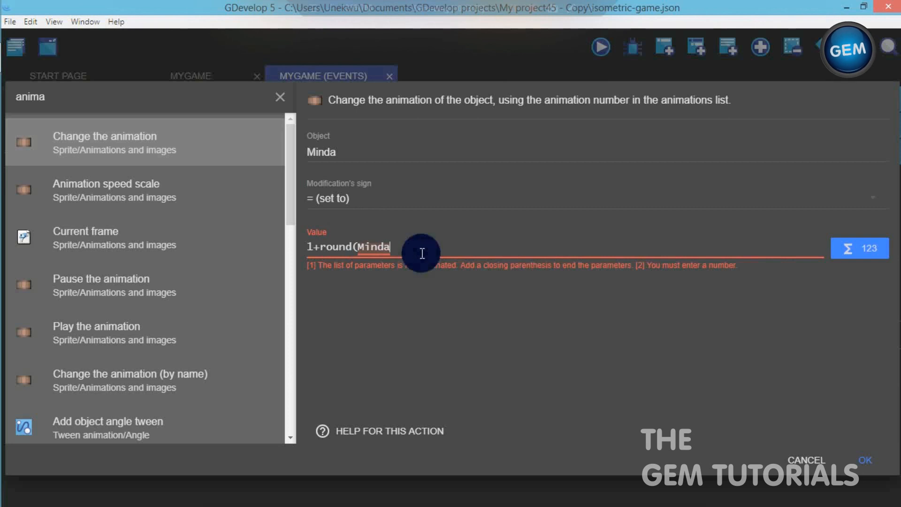
type("T")
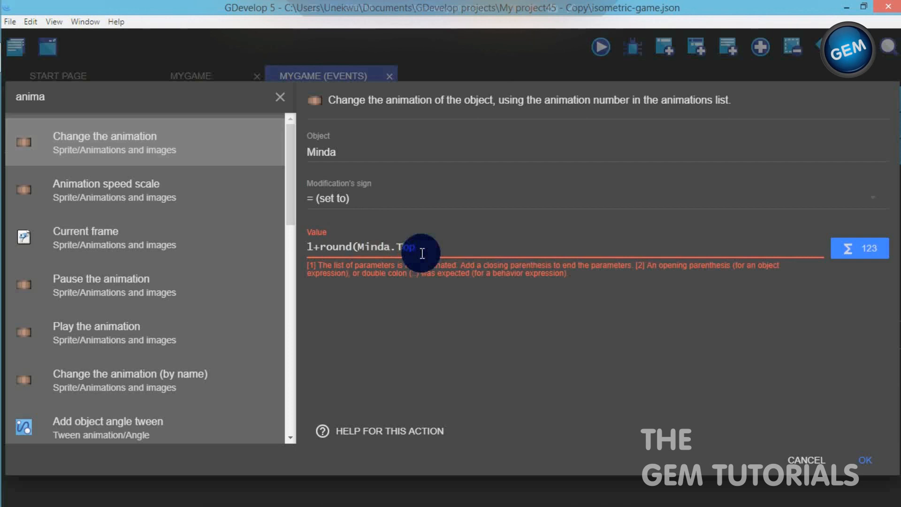
type("opDownM")
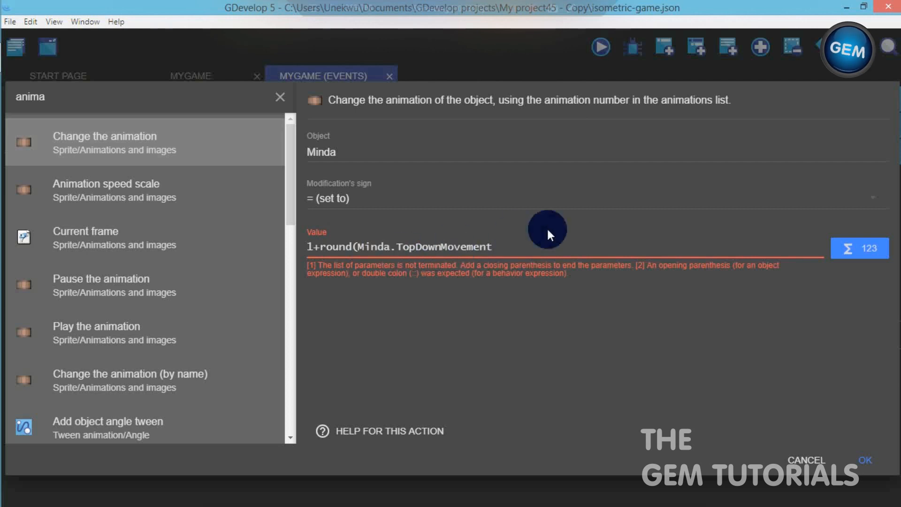
type("ovement:")
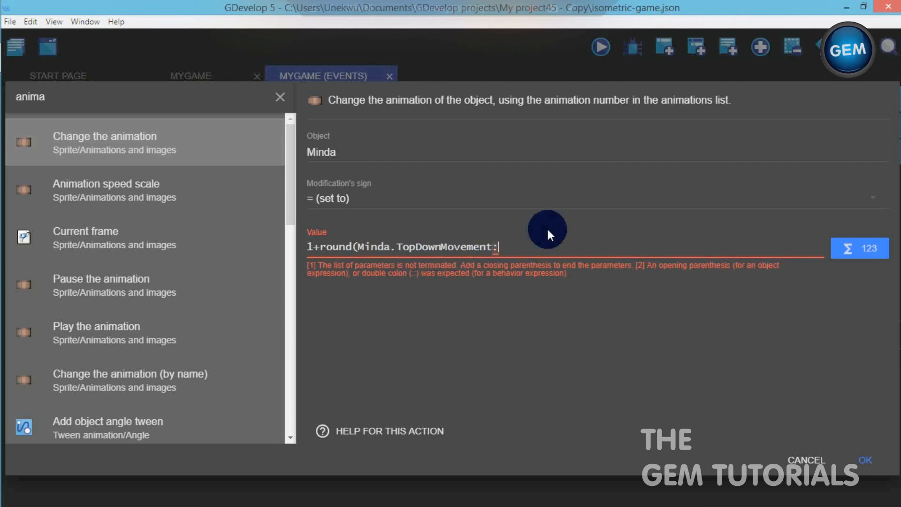
type(":Angle")
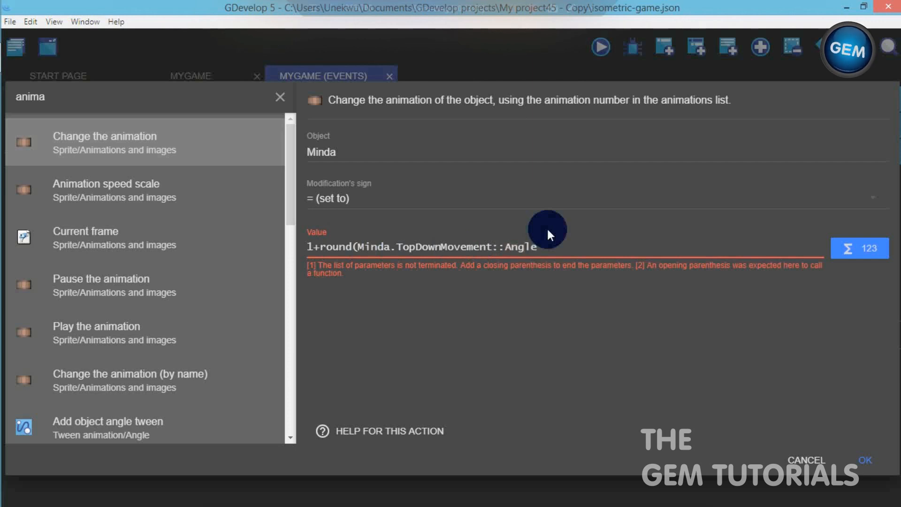
type("(")
type("/45)")
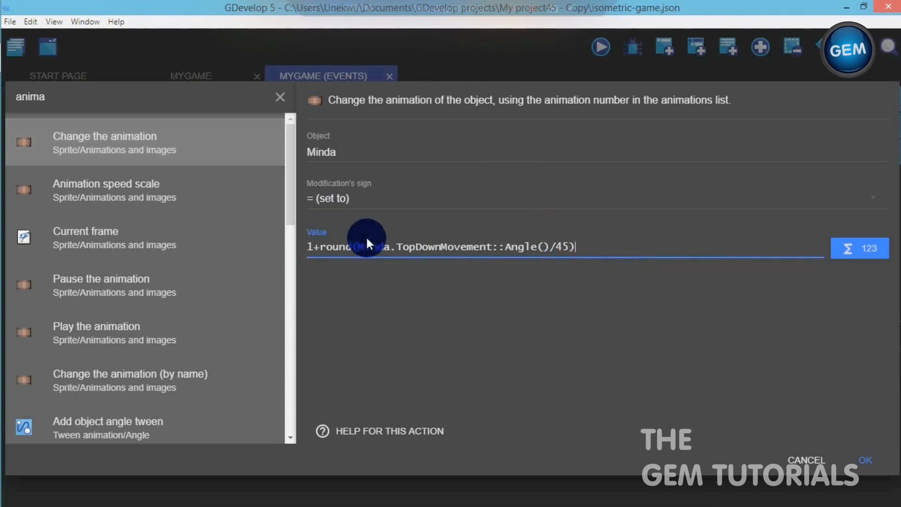
left_click(854, 458)
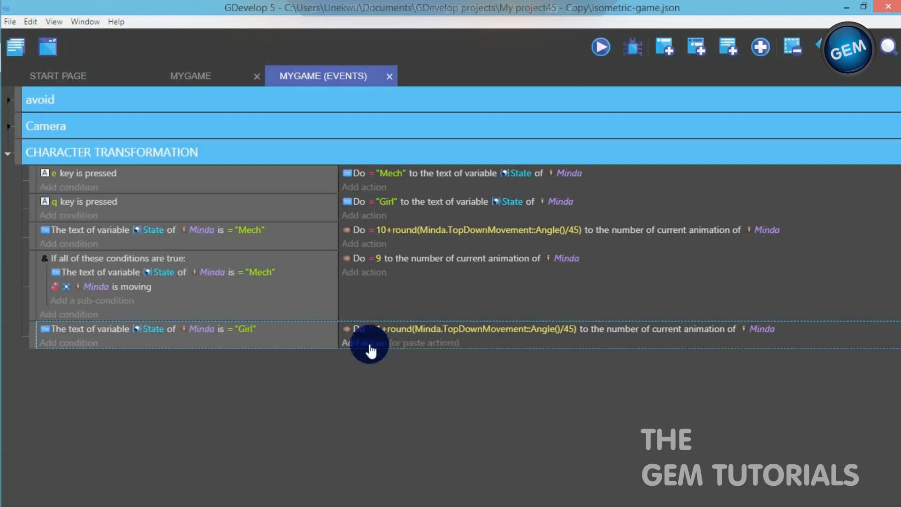
Add a new event below the "Girl" state event with an Advanced "And" condition
left_click(666, 48)
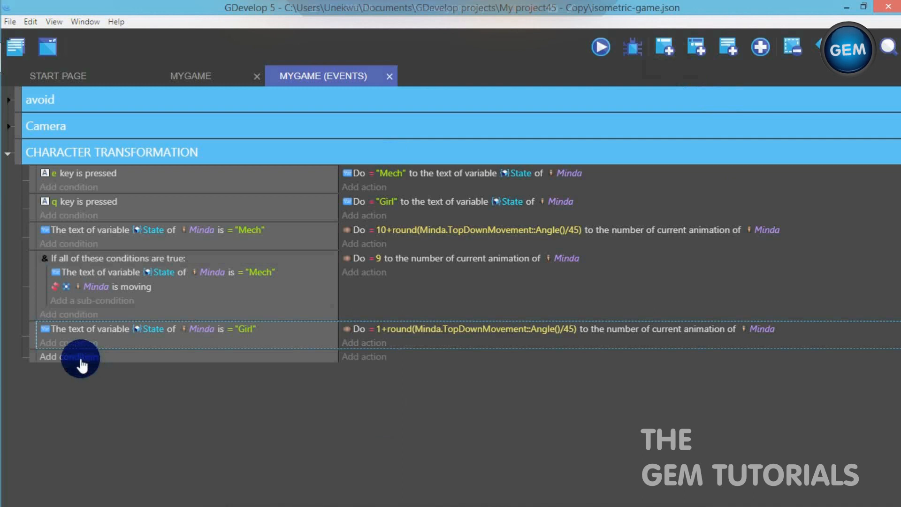
left_click(80, 359)
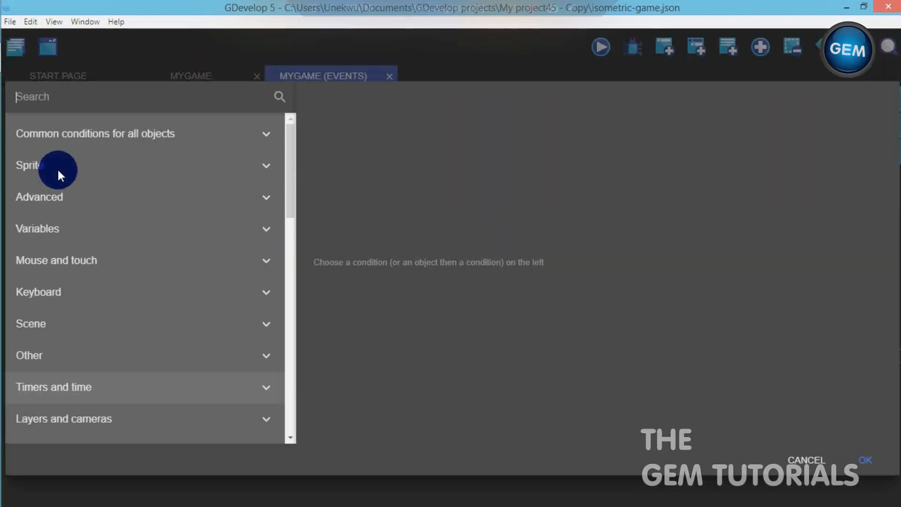
left_click(56, 195)
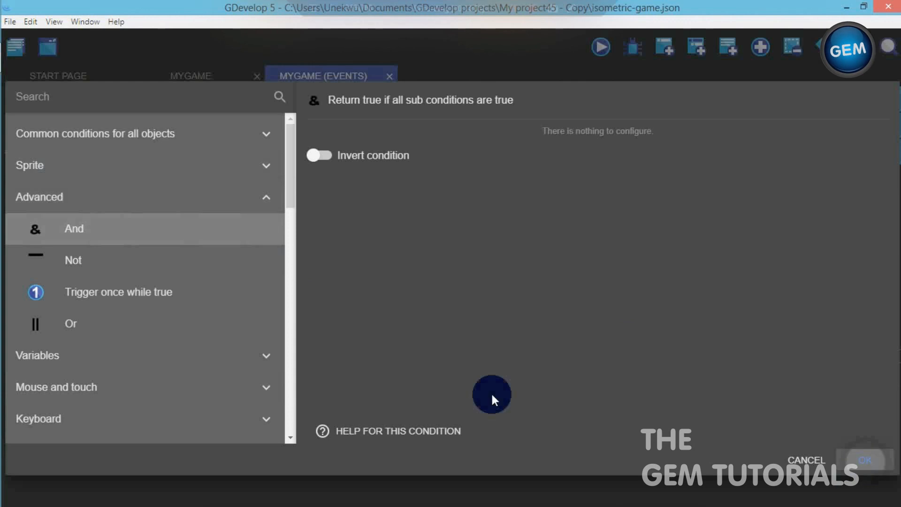
left_click(865, 460)
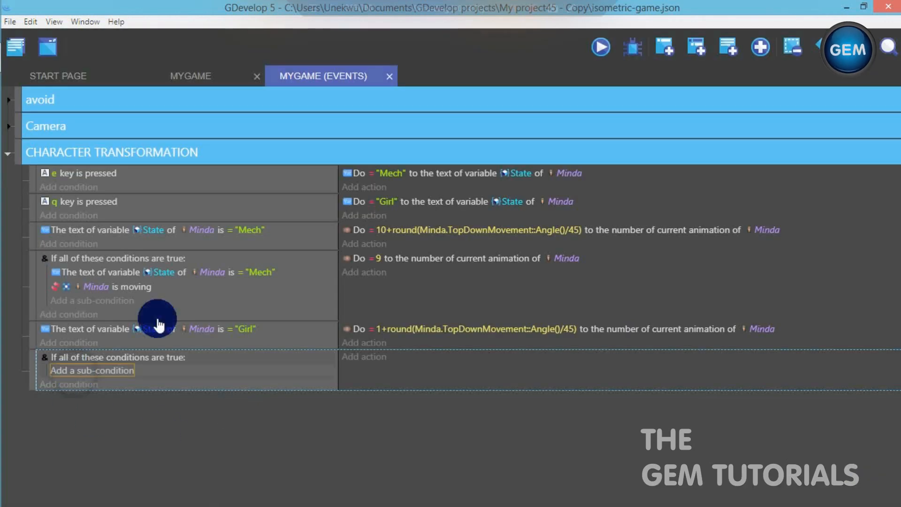
Add a "Text of an object's variable" sub-condition to the new And condition, targeting Minda's variable State
left_click(73, 372)
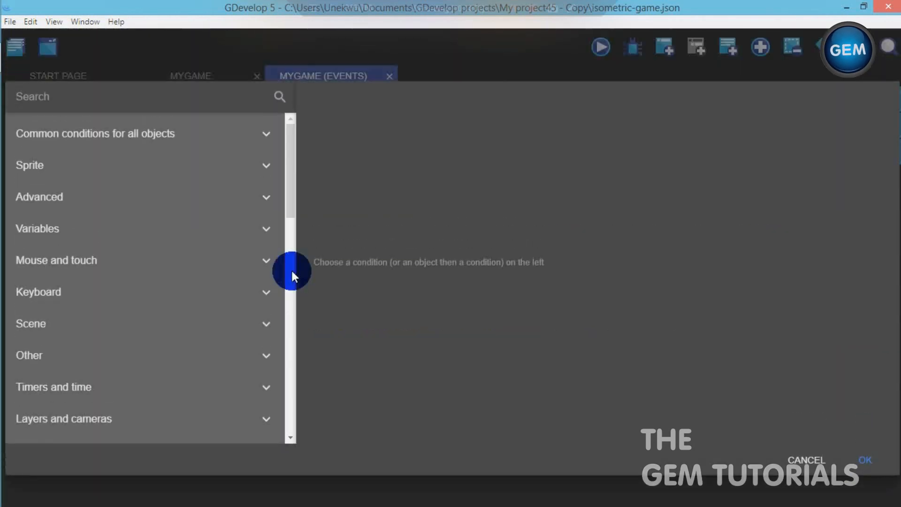
type("te")
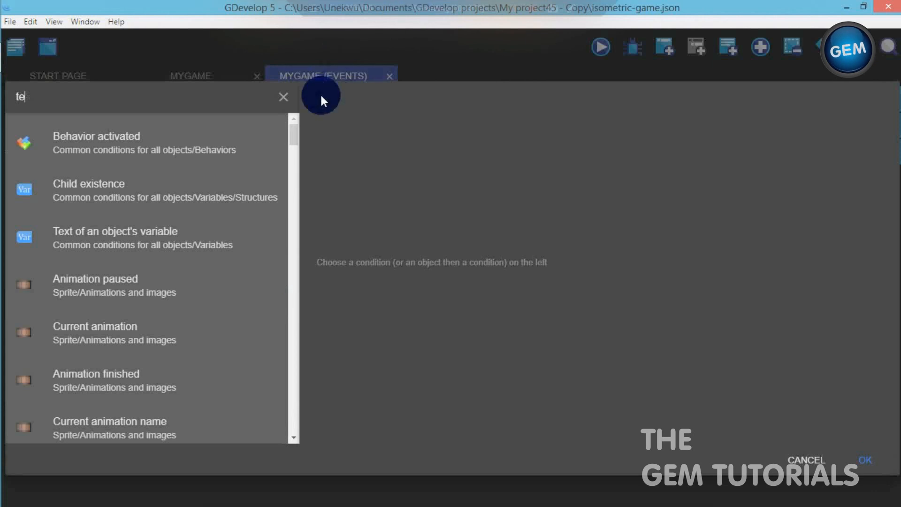
type("xt")
left_click(155, 142)
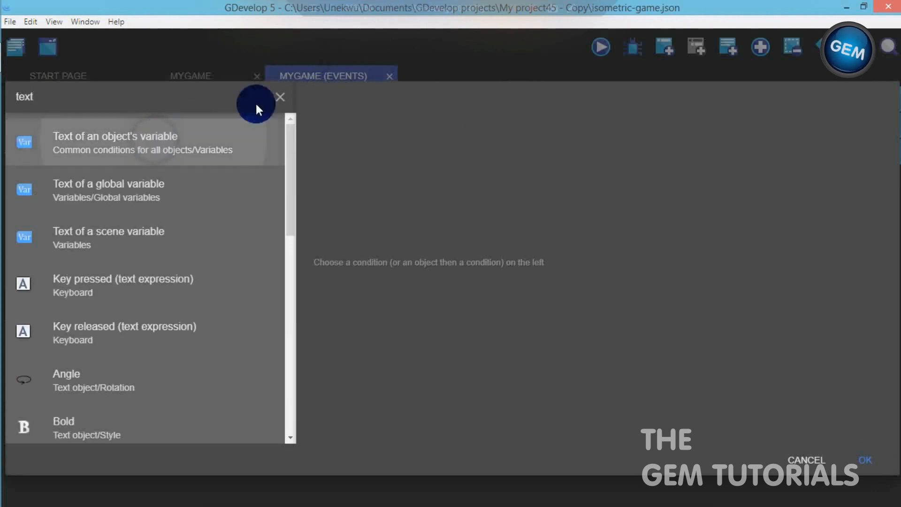
left_click(385, 190)
left_click(361, 201)
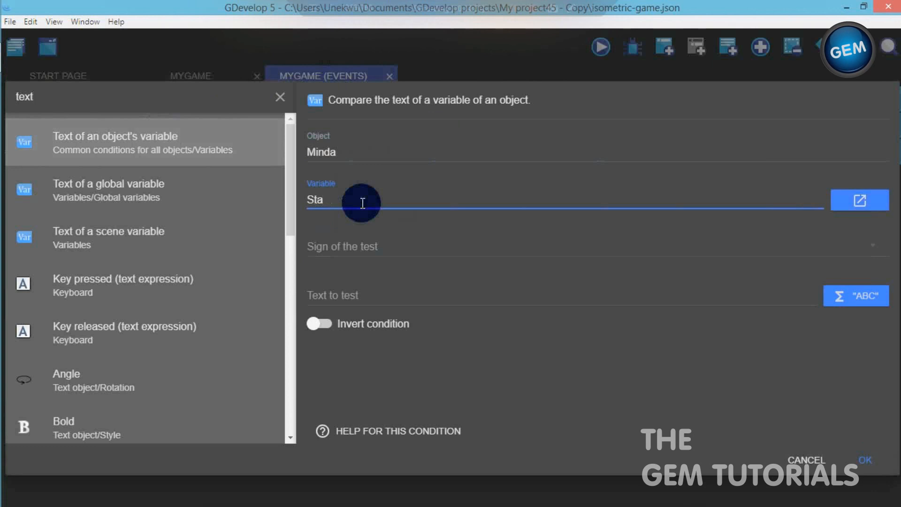
Make the sub-condition test whether the State text is = (equal to) "Girl", and confirm it
left_click(360, 239)
left_click(354, 241)
left_click(354, 297)
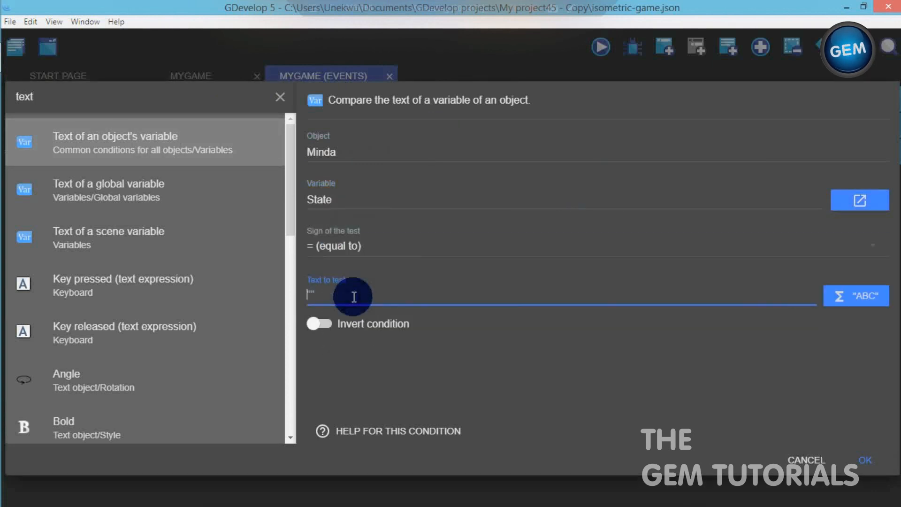
type("G")
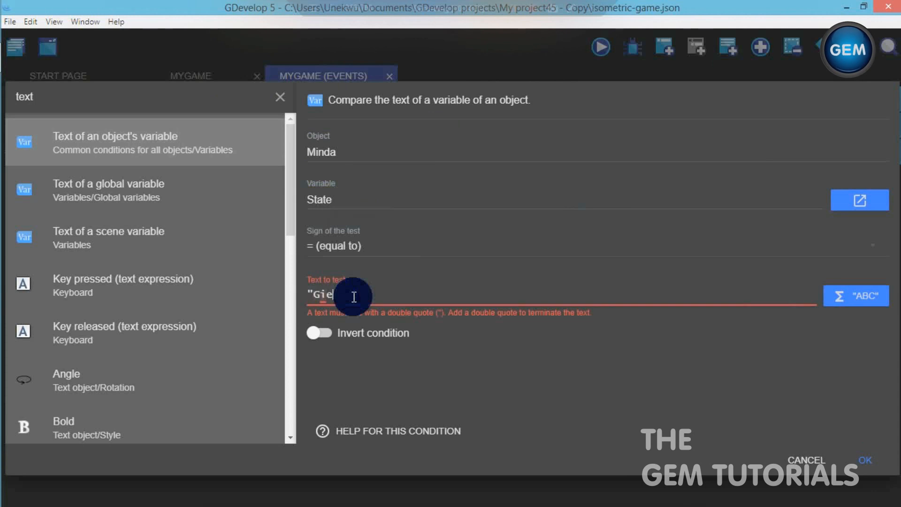
type("ir")
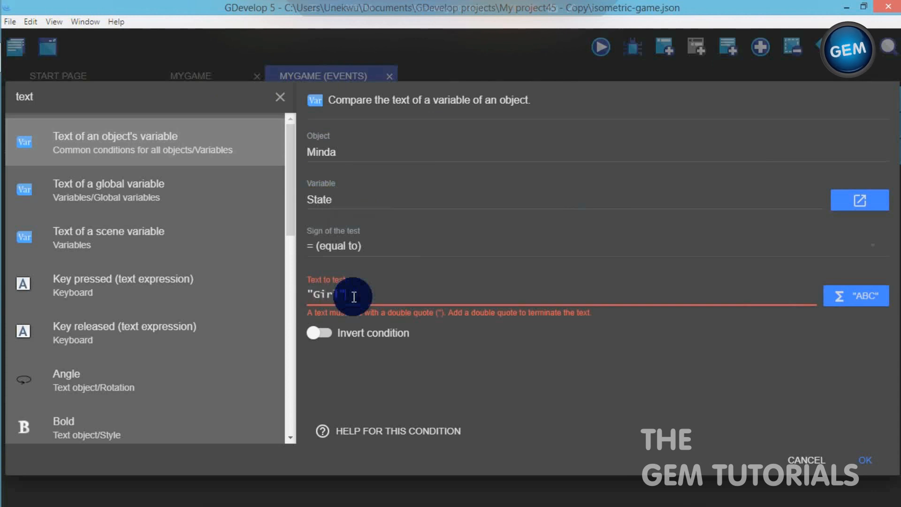
type("l\"")
left_click(854, 454)
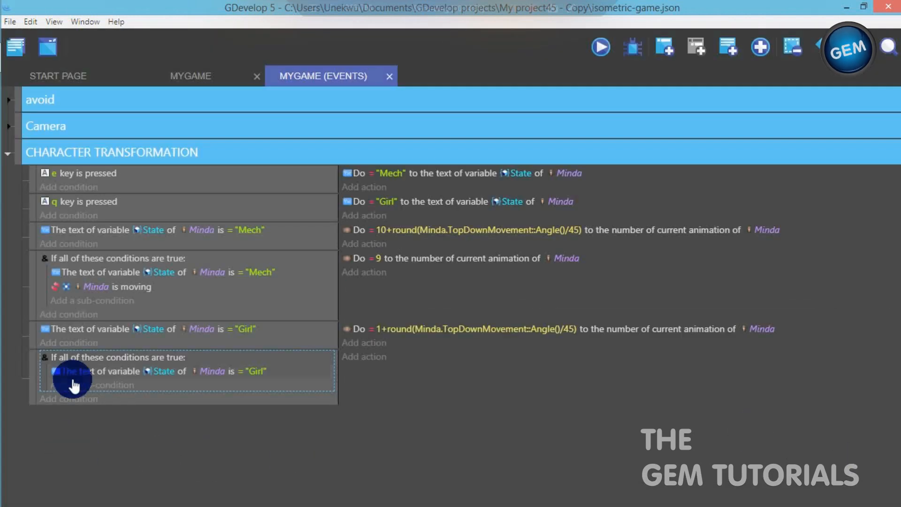
Add a Top-down movement "Is moving" sub-condition for Minda below the "Girl" test and invert it
left_click(79, 384)
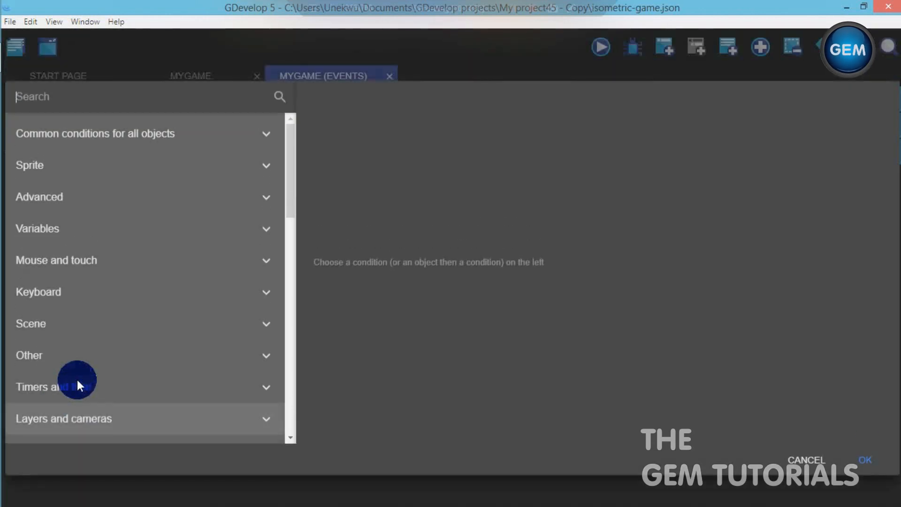
type("moving")
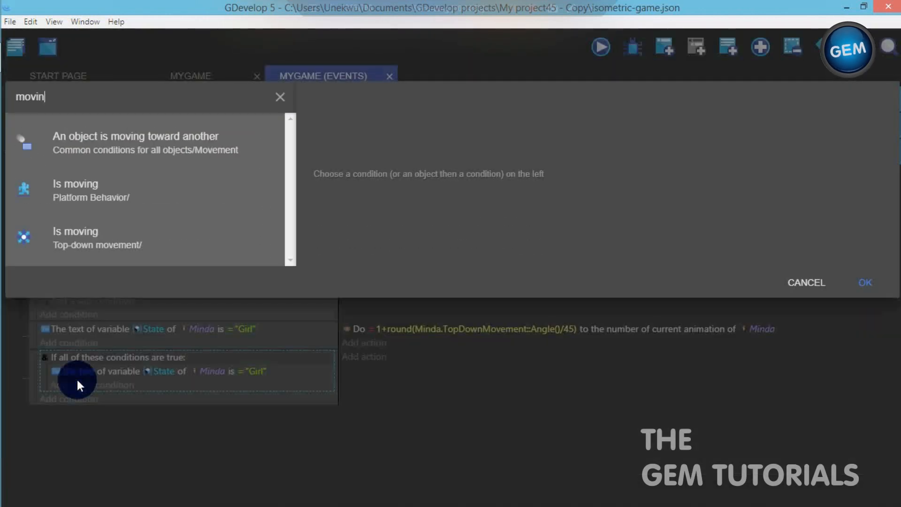
left_click(124, 244)
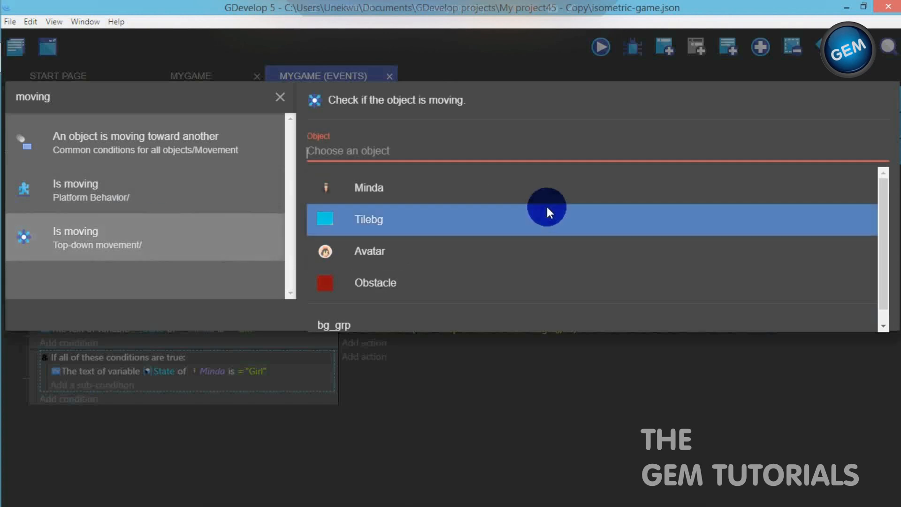
left_click(862, 281)
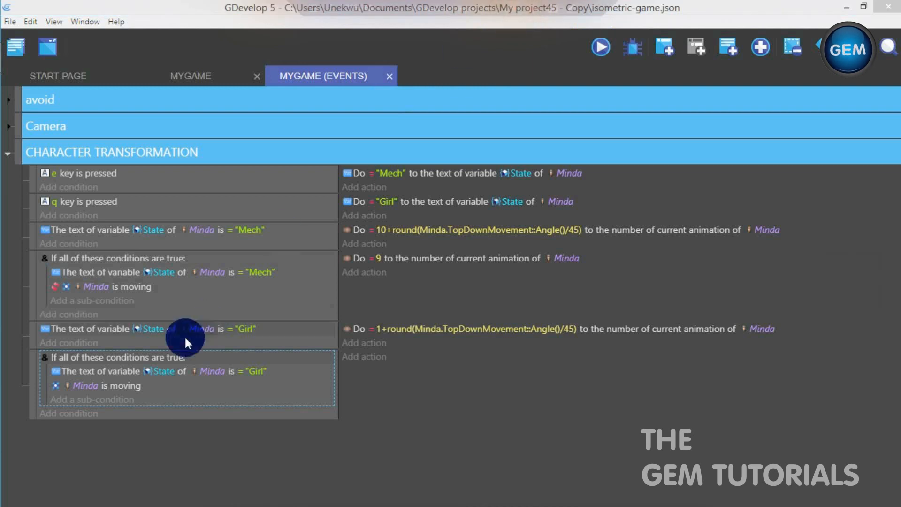
right_click(136, 388)
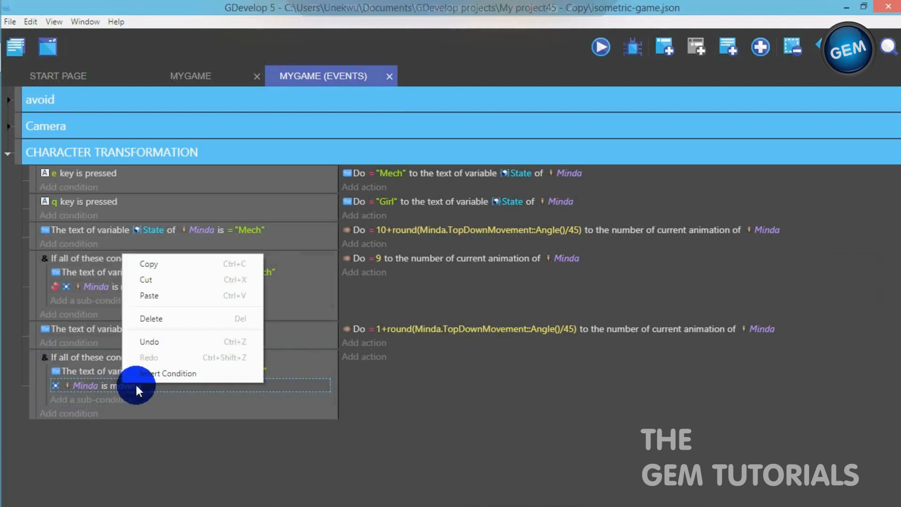
left_click(169, 376)
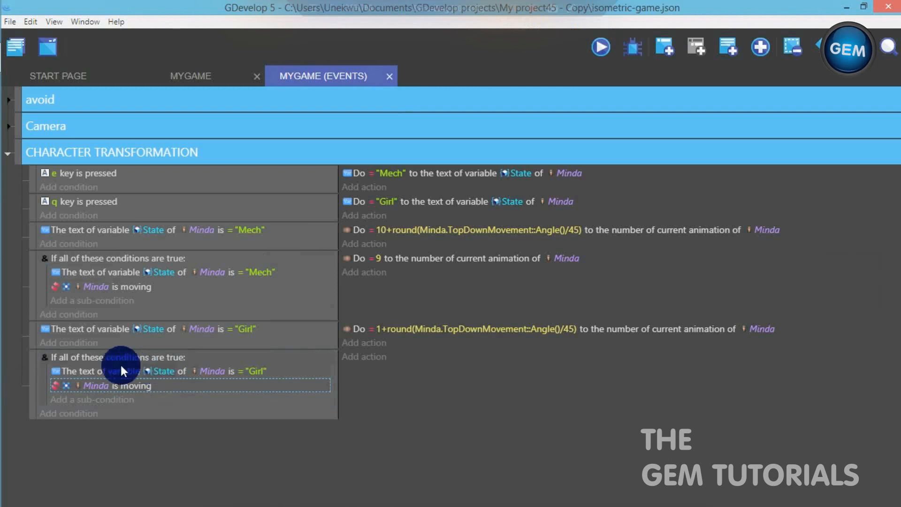
Add a "Change the animation" action to the girl idle event that sets Minda's animation = (set to) 0
left_click(365, 358)
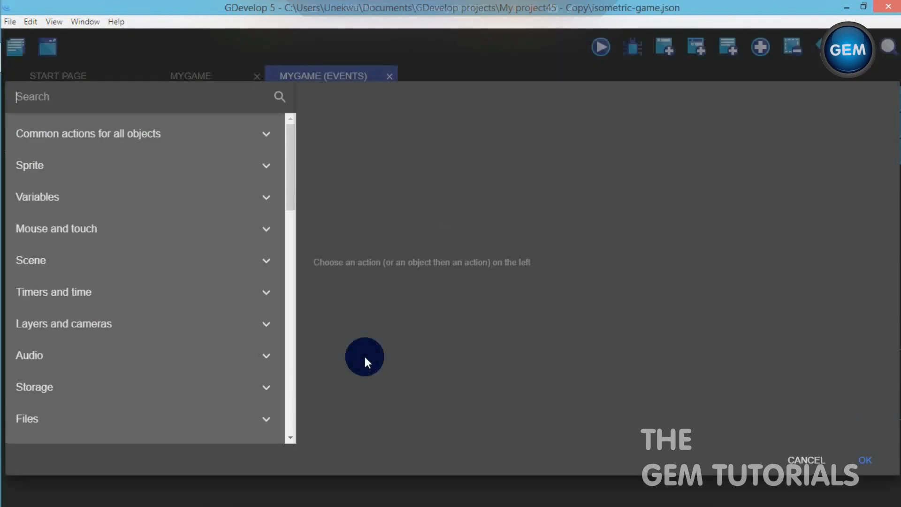
type("anm")
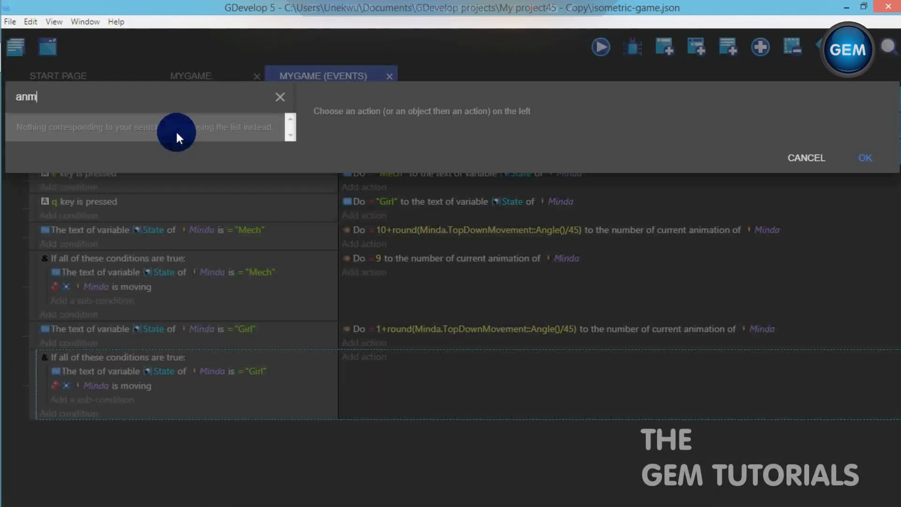
key("BackSpace")
type("ima")
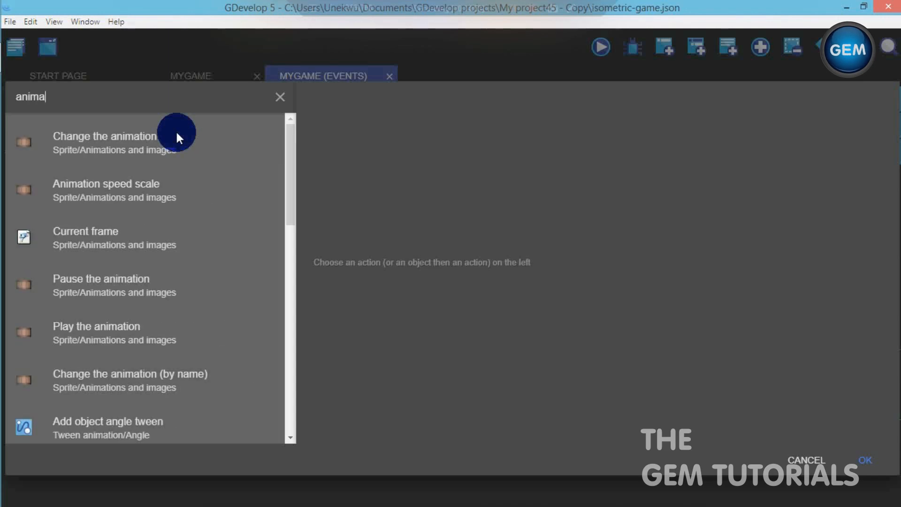
left_click(148, 138)
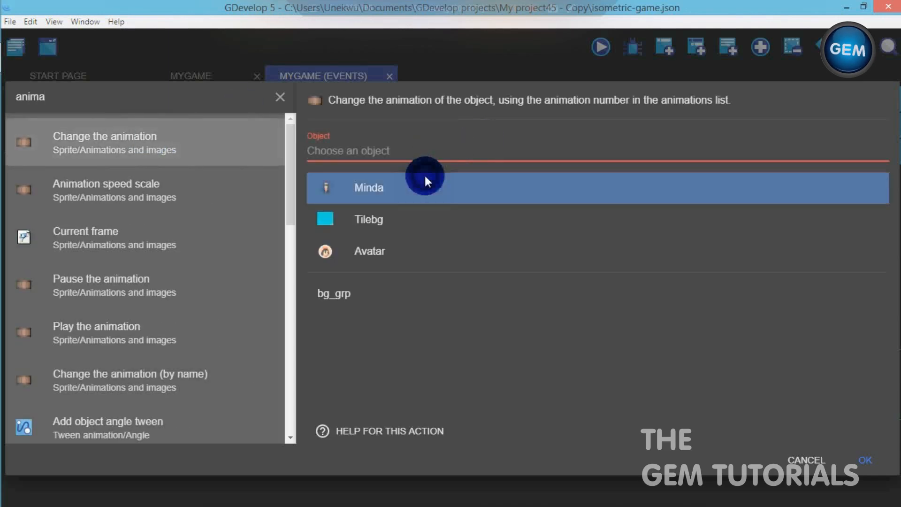
left_click(360, 189)
left_click(361, 195)
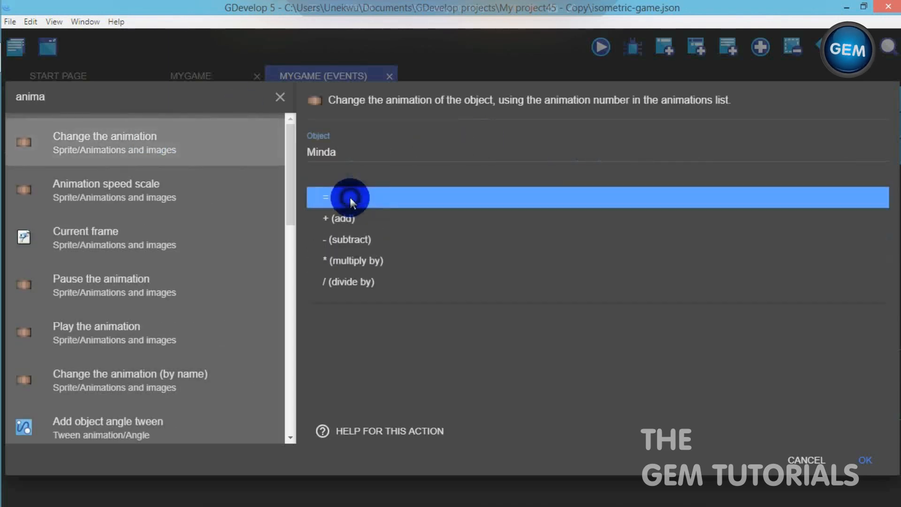
left_click(351, 198)
left_click(345, 246)
type("0")
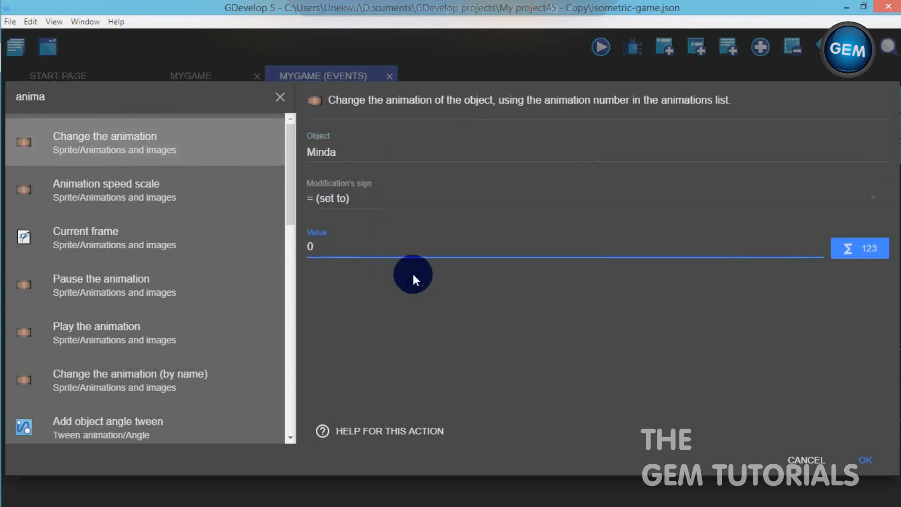
left_click(858, 462)
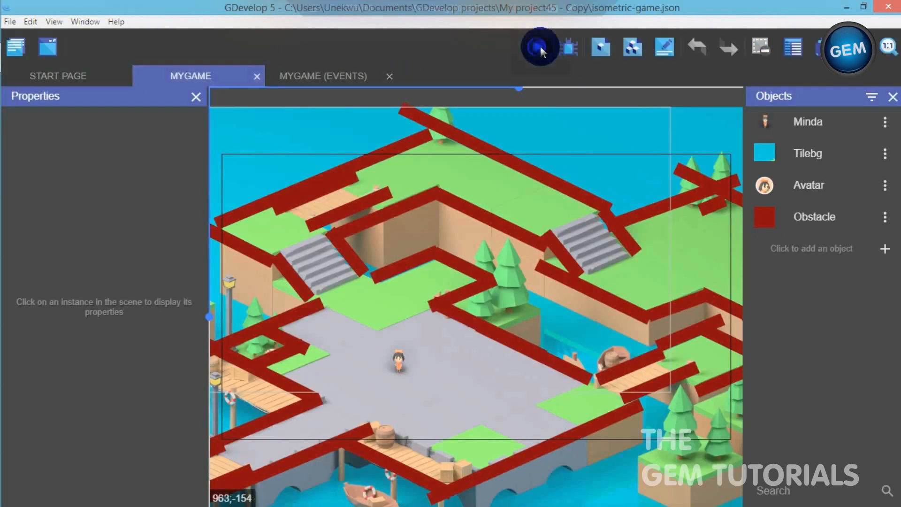
Test the character transformation in a game preview, and return to the scene's events after closing it
left_click(539, 46)
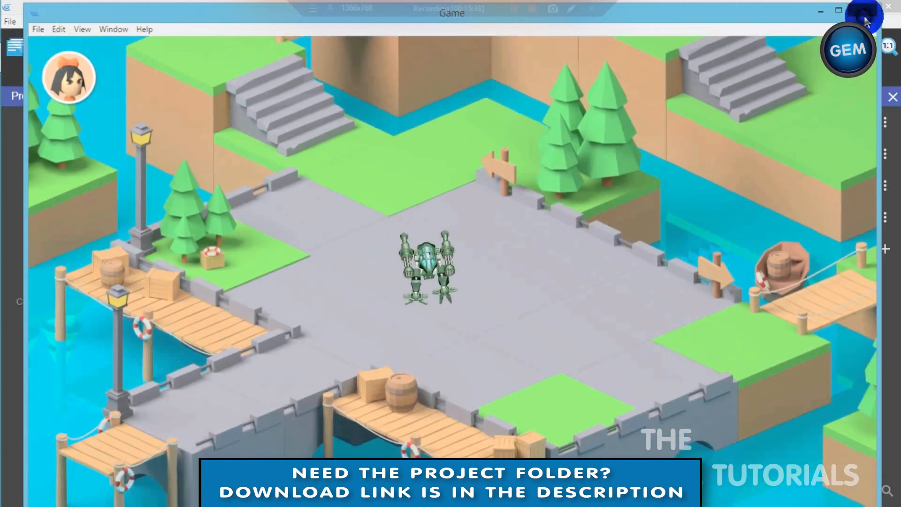
left_click(863, 10)
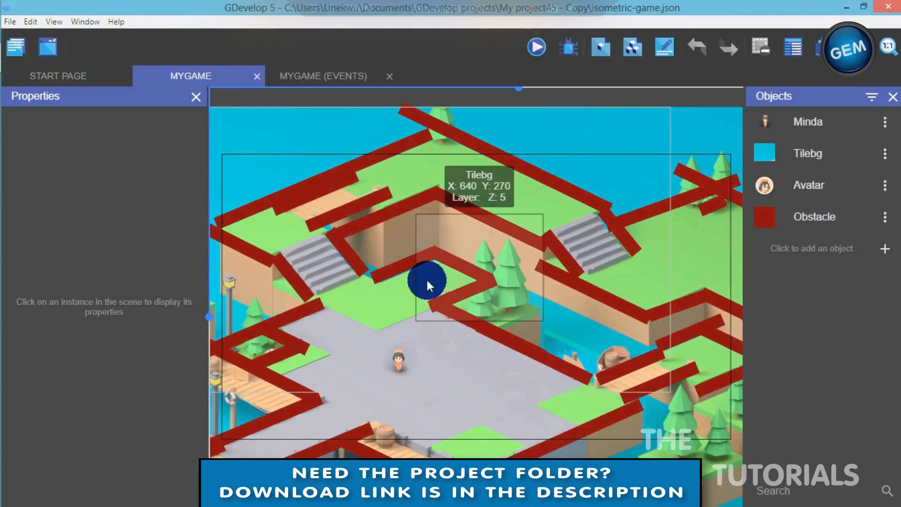
left_click(344, 78)
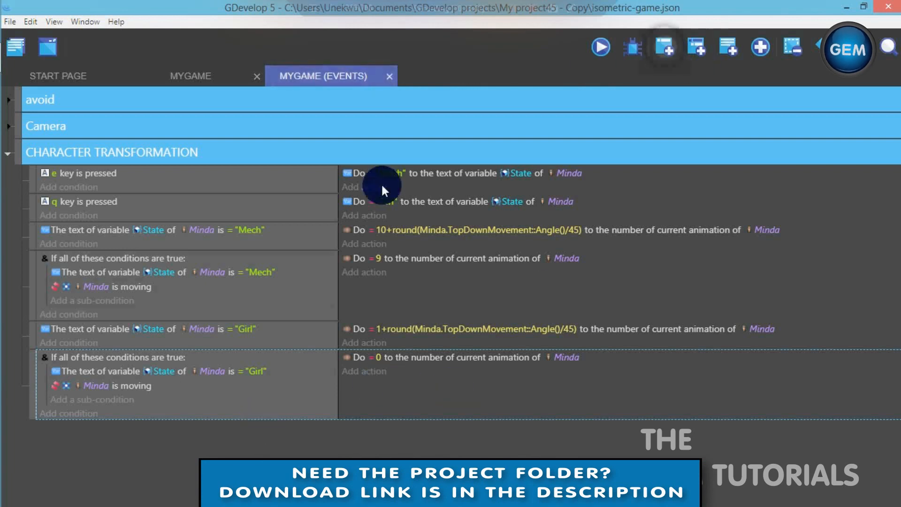
Add a new event below the girl idle event with an "At the beginning of the scene" condition
left_click(71, 417)
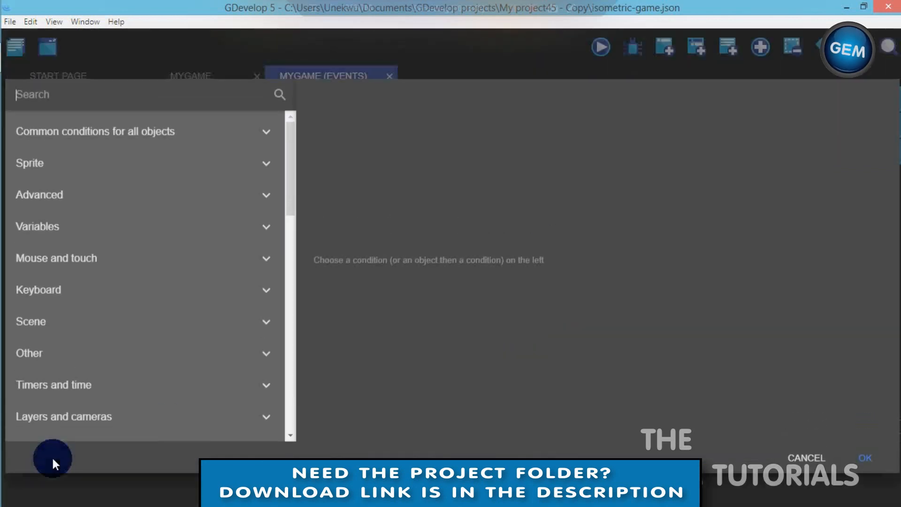
type("beg")
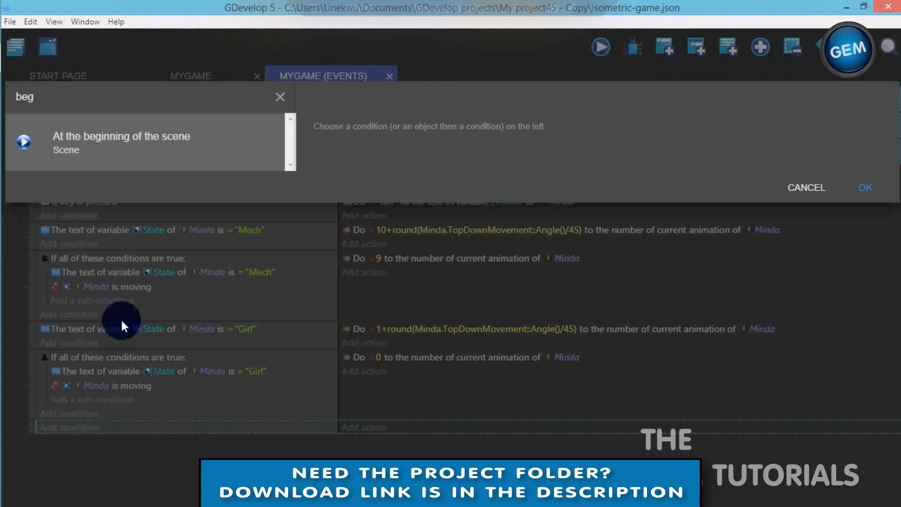
left_click(175, 128)
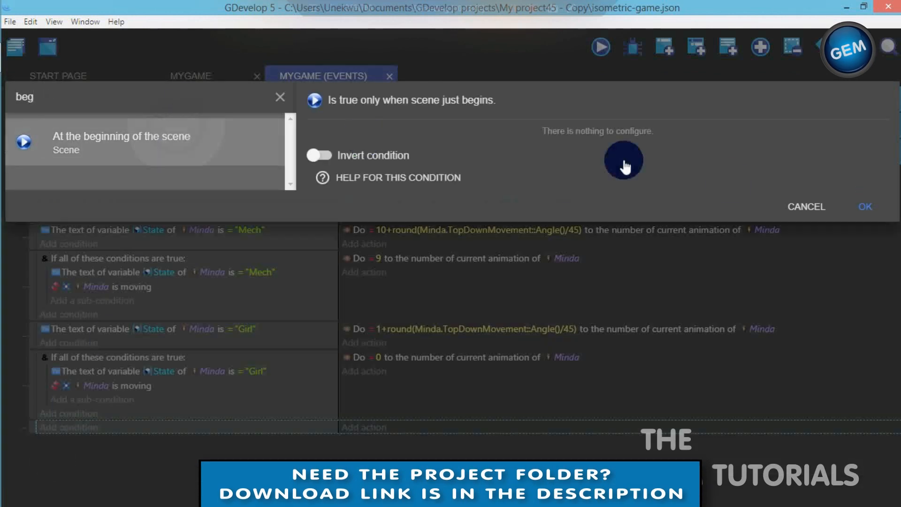
left_click(874, 208)
mouse_move(4, 410)
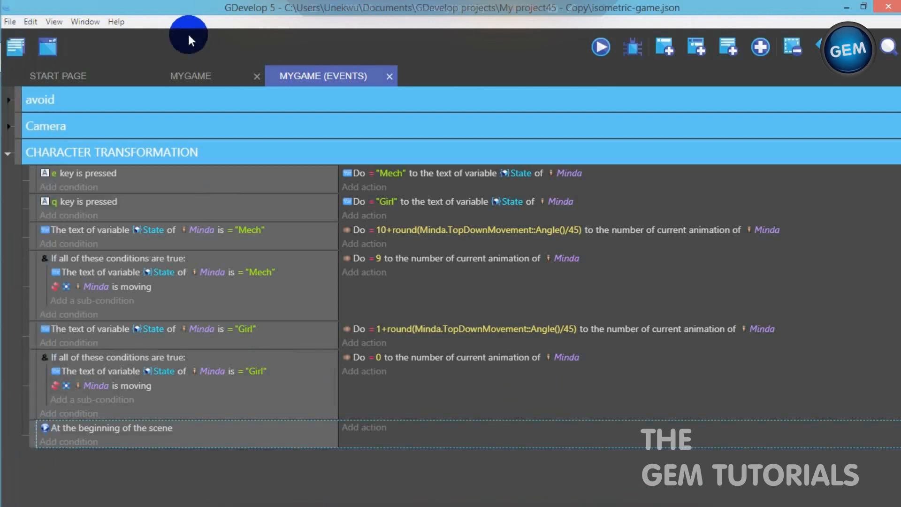
Add a "Modify the text of a variable of an object" action to the scene-start event, setting Minda's State variable = (set to) "Mech"
left_click(191, 75)
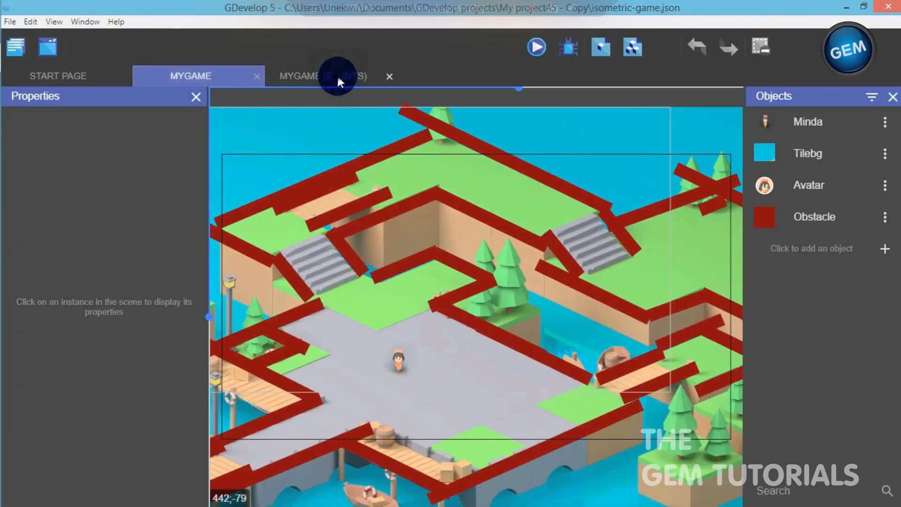
left_click(337, 76)
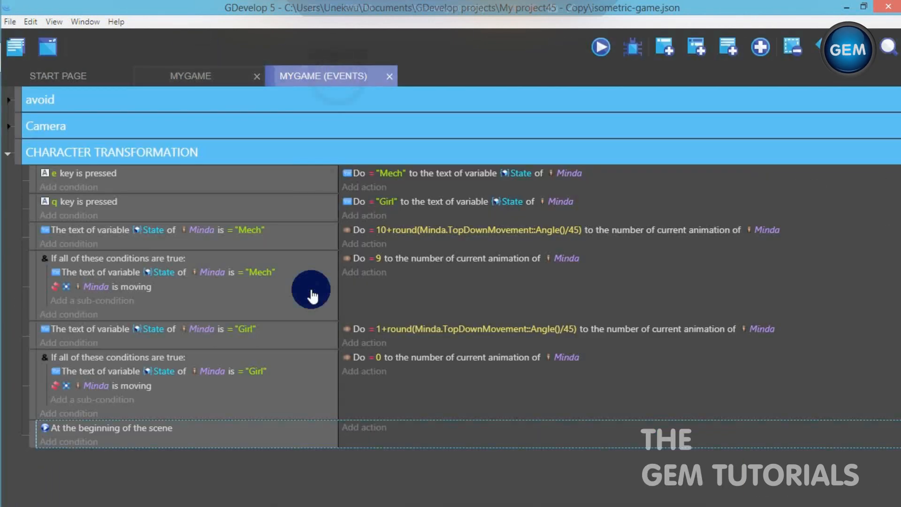
left_click(372, 429)
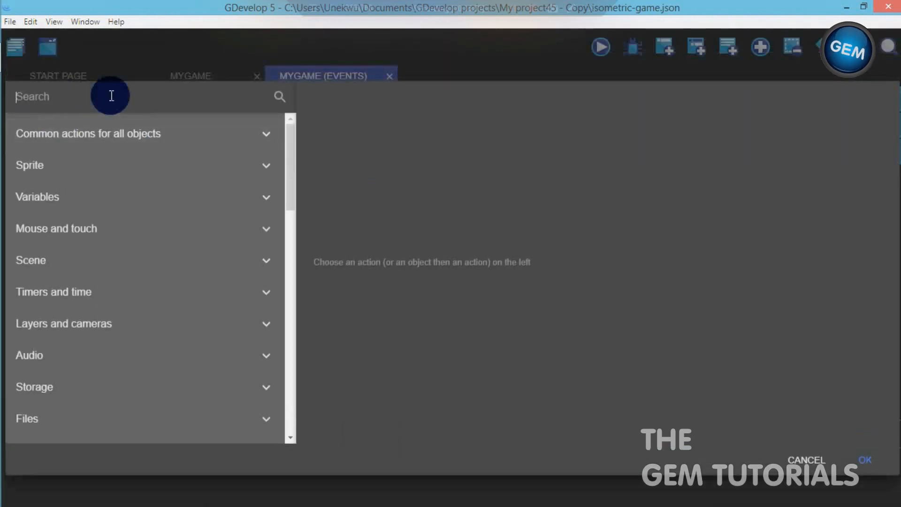
type("text")
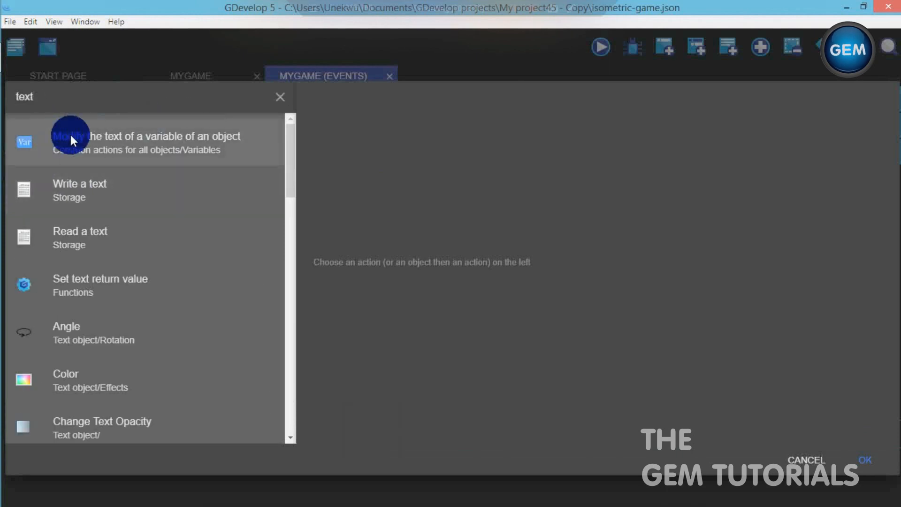
left_click(89, 140)
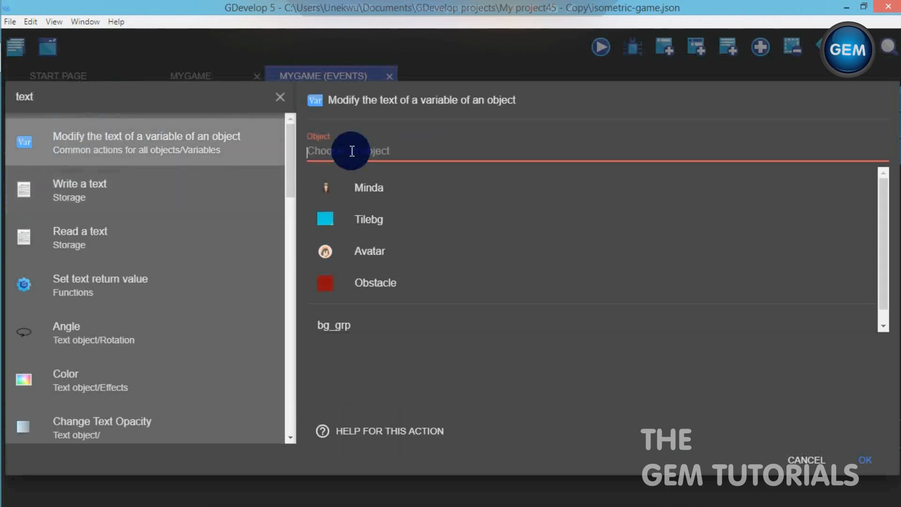
left_click(370, 184)
left_click(357, 200)
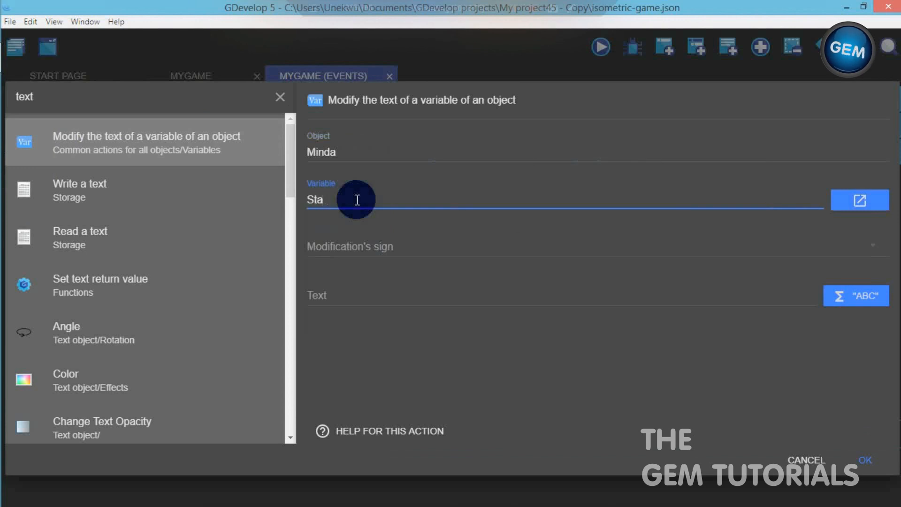
left_click(354, 233)
left_click(365, 240)
left_click(372, 305)
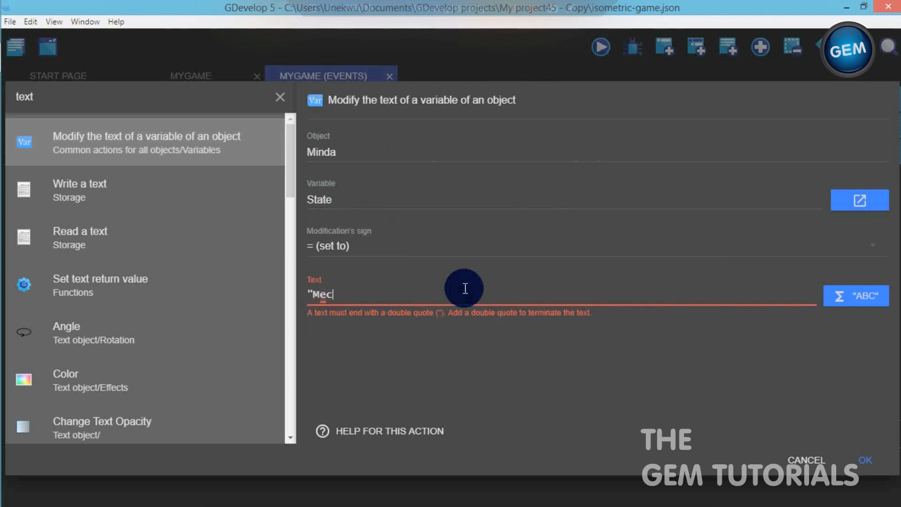
type("Mech\"")
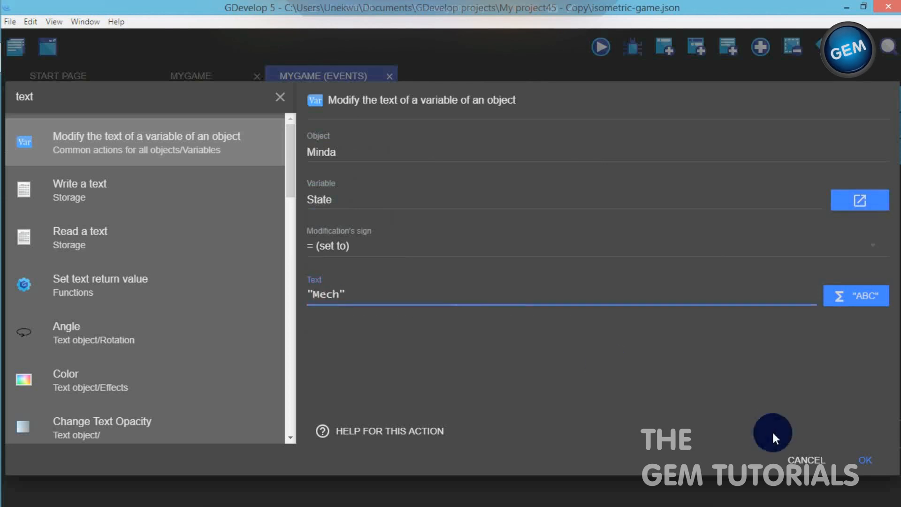
left_click(861, 457)
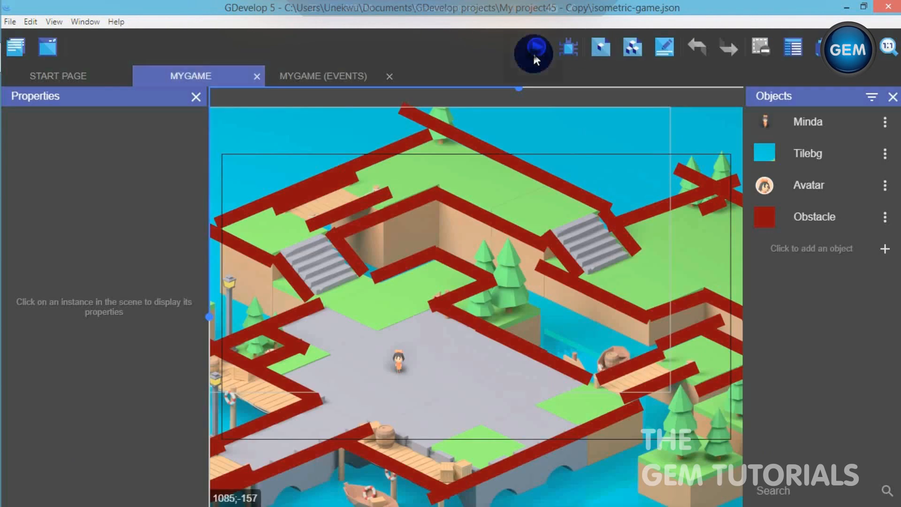
Launch a game preview from the scene to test the character's starting state
left_click(533, 51)
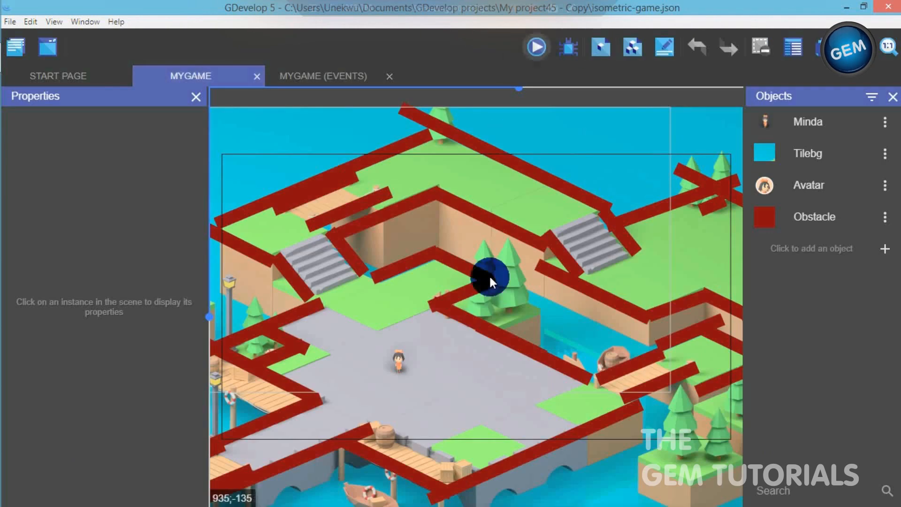